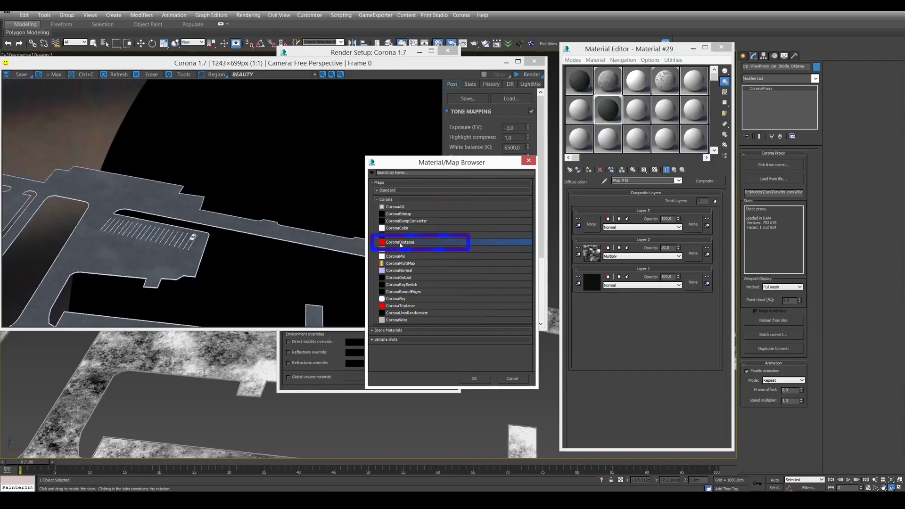
Add a CoronaDistance map to the third layer of the material's diffuse Composite map
{"action": "double_click", "coordinate": [400, 243]}
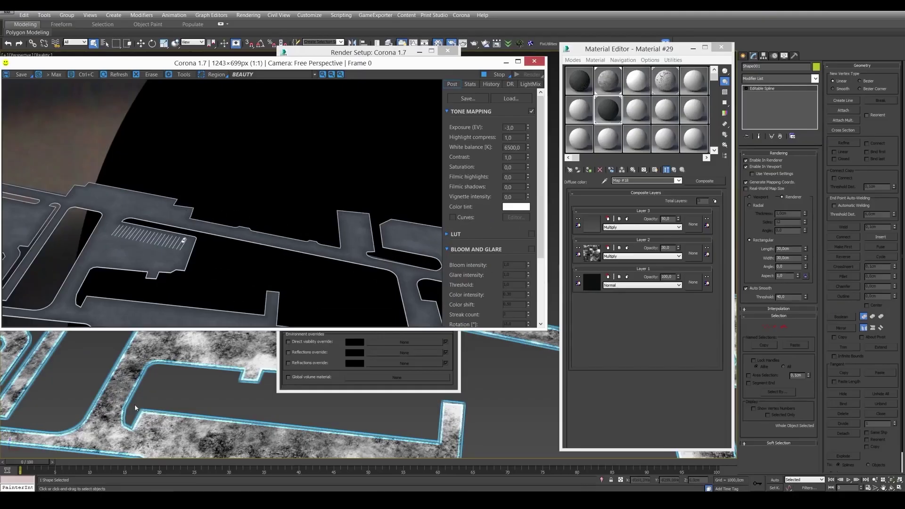
{"action": "middle_click_drag", "start_coordinate": [135, 406], "coordinate": [136, 431]}
{"action": "scroll", "coordinate": [199, 398], "scroll_direction": "up", "scroll_amount": 4}
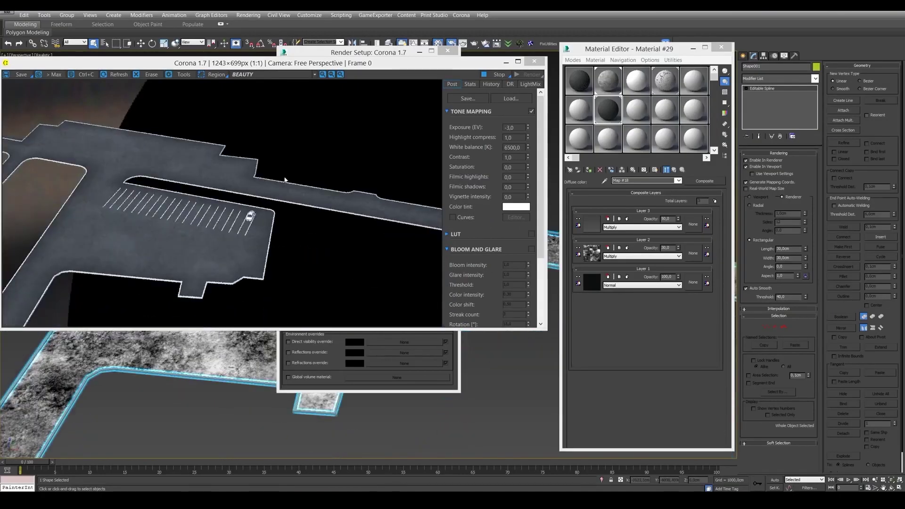
{"action": "middle_click_drag", "start_coordinate": [147, 388], "coordinate": [85, 387]}
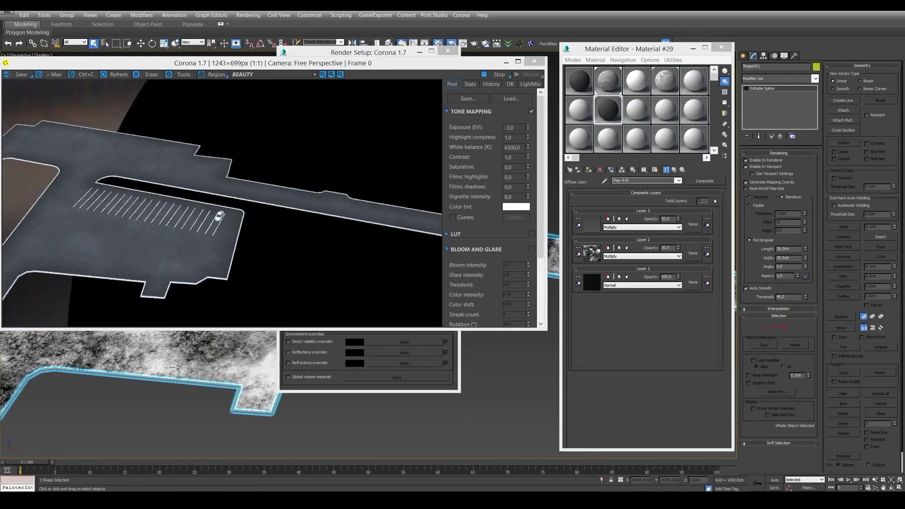
{"action": "scroll", "coordinate": [219, 374], "scroll_direction": "down", "scroll_amount": 4}
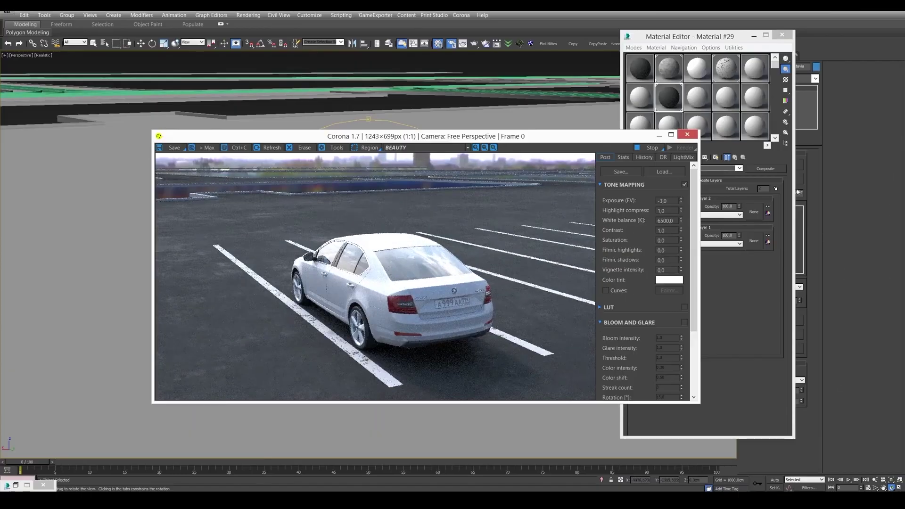
Move the render window clear of the viewport and examine the parked car and parking lot from farther away
{"action": "left_click_drag", "start_coordinate": [552, 141], "coordinate": [466, 133]}
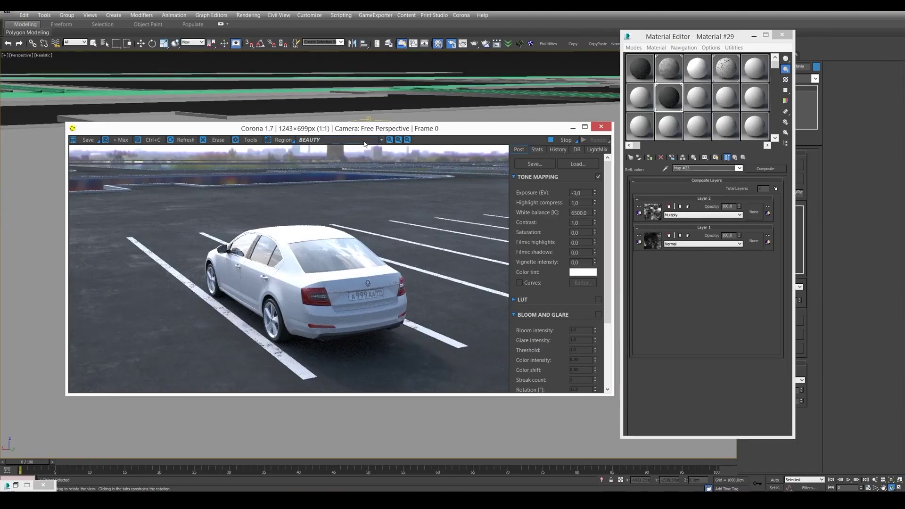
{"action": "left_click_drag", "start_coordinate": [325, 128], "coordinate": [509, 220]}
{"action": "left_click_drag", "start_coordinate": [314, 188], "coordinate": [378, 186]}
{"action": "scroll", "coordinate": [388, 178], "scroll_direction": "down", "scroll_amount": 5}
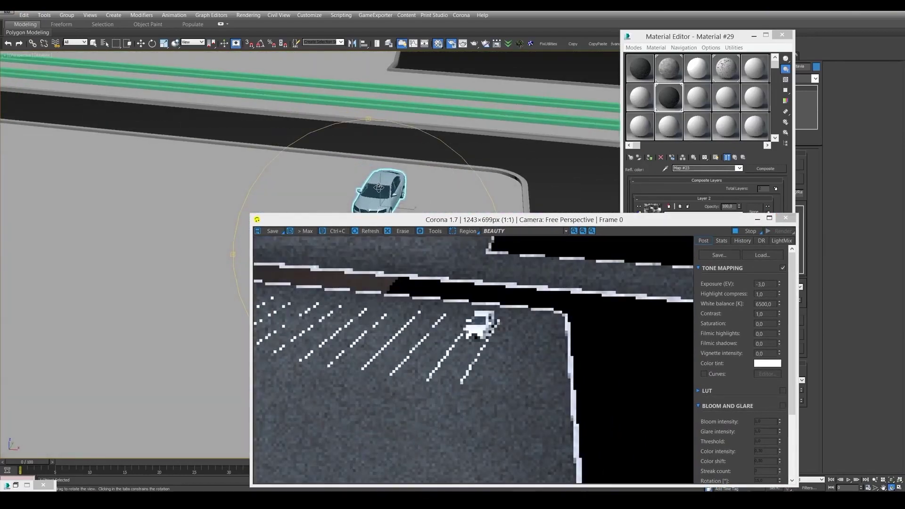
{"action": "scroll", "coordinate": [379, 185], "scroll_direction": "down", "scroll_amount": 5}
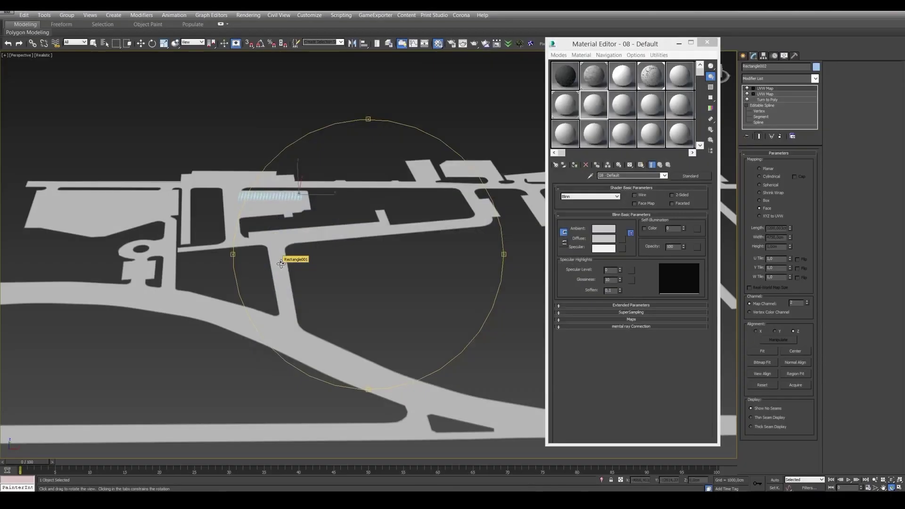
Examine the untextured road network from several angles, from the full layout to the parking lot
{"action": "left_click_drag", "start_coordinate": [295, 229], "coordinate": [297, 240]}
{"action": "middle_click_drag", "start_coordinate": [322, 234], "coordinate": [313, 257]}
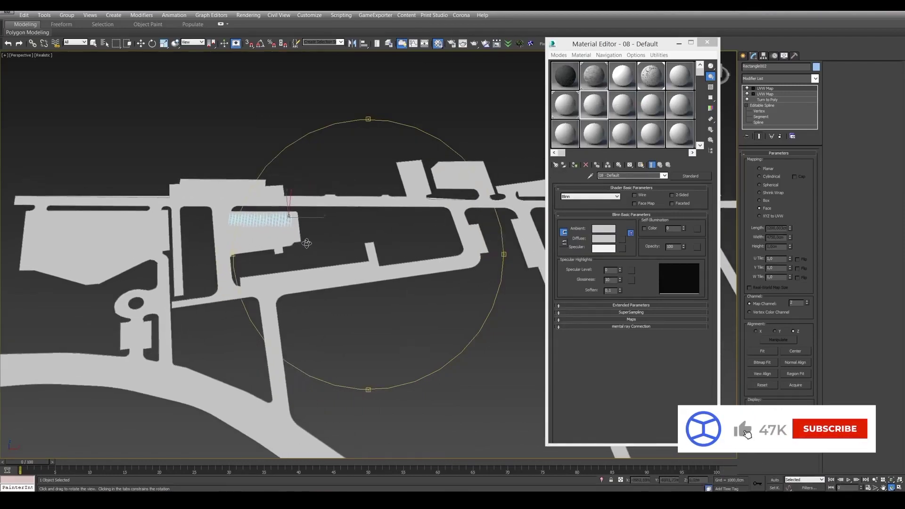
{"action": "middle_click_drag", "start_coordinate": [362, 248], "coordinate": [420, 136]}
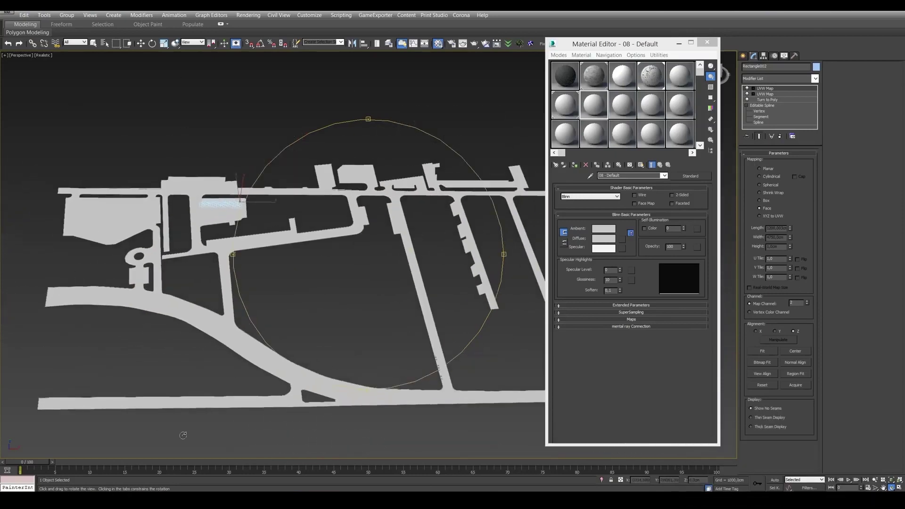
{"action": "middle_click_drag", "start_coordinate": [429, 259], "coordinate": [368, 210], "text": "alt"}
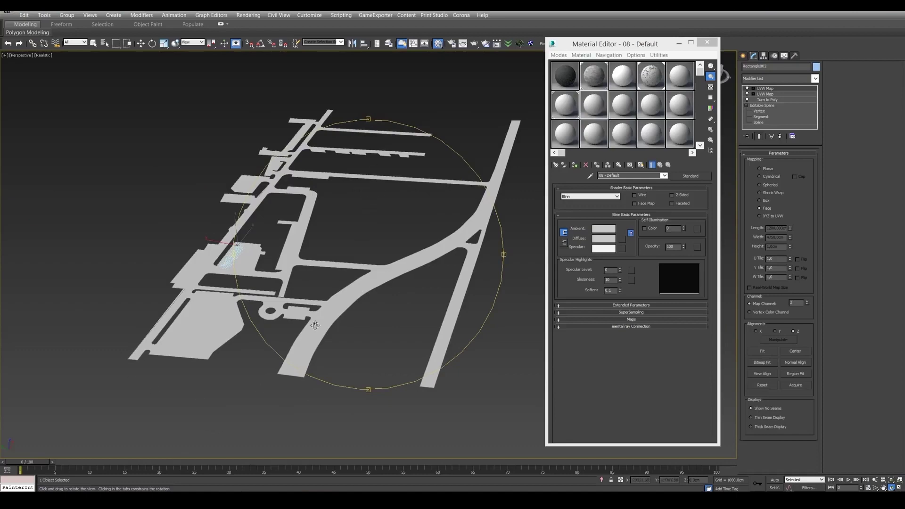
{"action": "middle_click_drag", "start_coordinate": [283, 266], "coordinate": [300, 242], "text": "alt"}
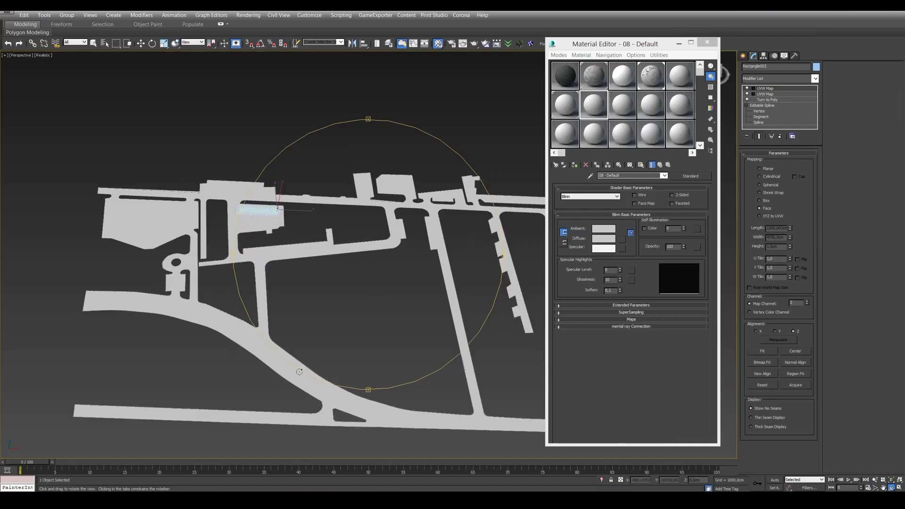
{"action": "left_click_drag", "start_coordinate": [319, 319], "coordinate": [334, 183]}
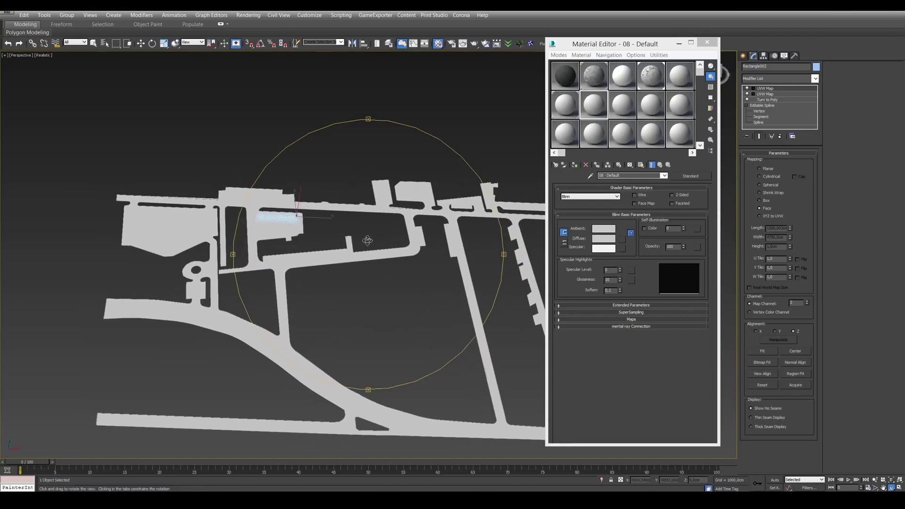
{"action": "left_click_drag", "start_coordinate": [362, 233], "coordinate": [238, 224]}
{"action": "scroll", "coordinate": [278, 233], "scroll_direction": "up", "scroll_amount": 4}
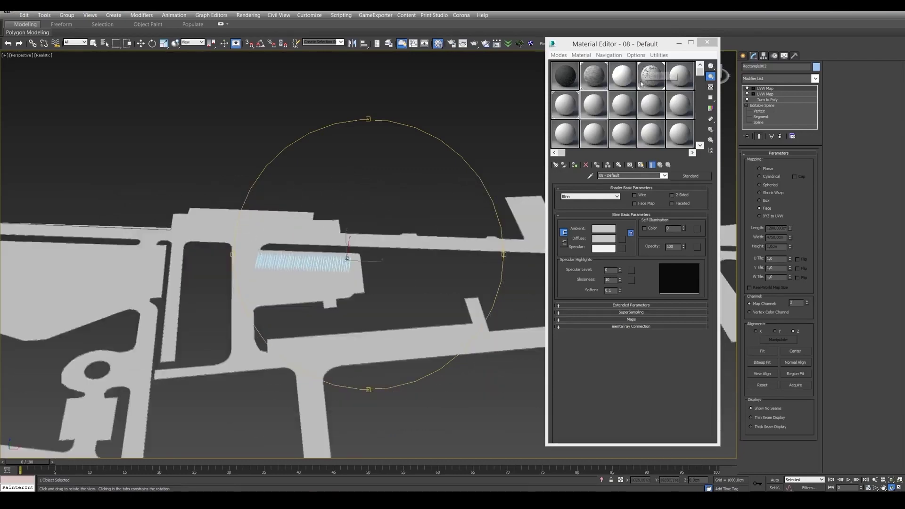
{"action": "left_click_drag", "start_coordinate": [274, 267], "coordinate": [296, 242]}
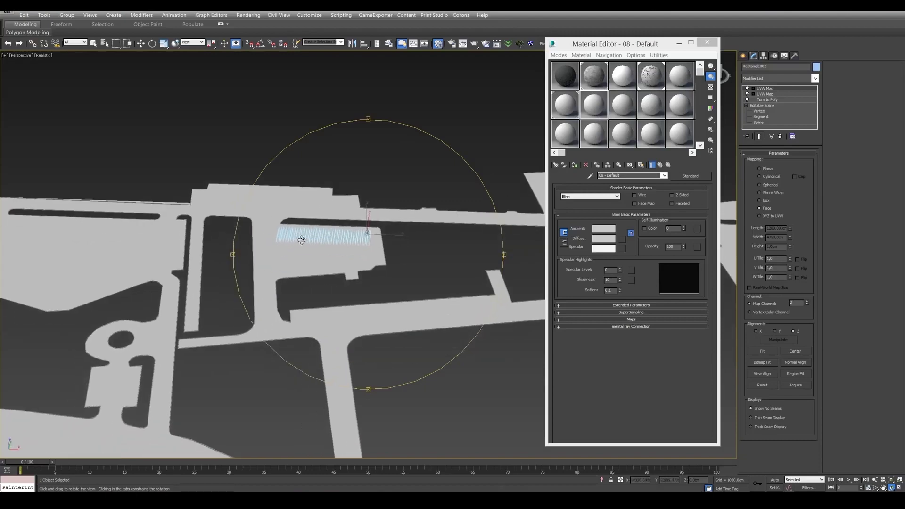
{"action": "middle_click_drag", "start_coordinate": [311, 242], "coordinate": [321, 244]}
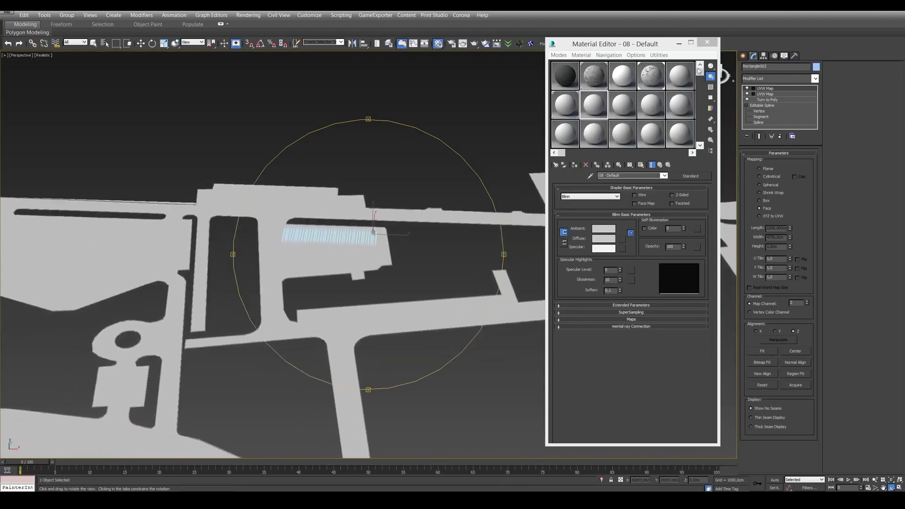
Create a CoronaMtl material in the selected sample slot and add a CoronaBitmap map to its diffuse color
{"action": "left_click", "coordinate": [555, 165]}
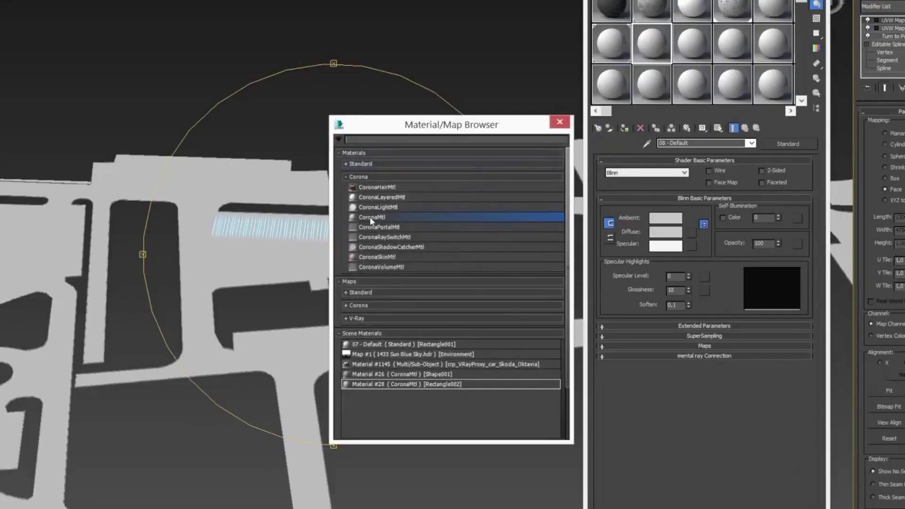
{"action": "double_click", "coordinate": [369, 217]}
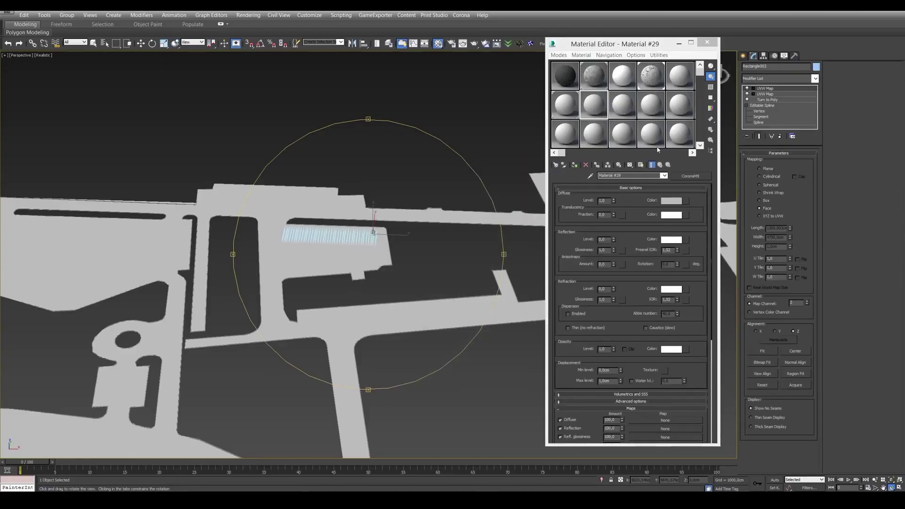
{"action": "left_click", "coordinate": [686, 201]}
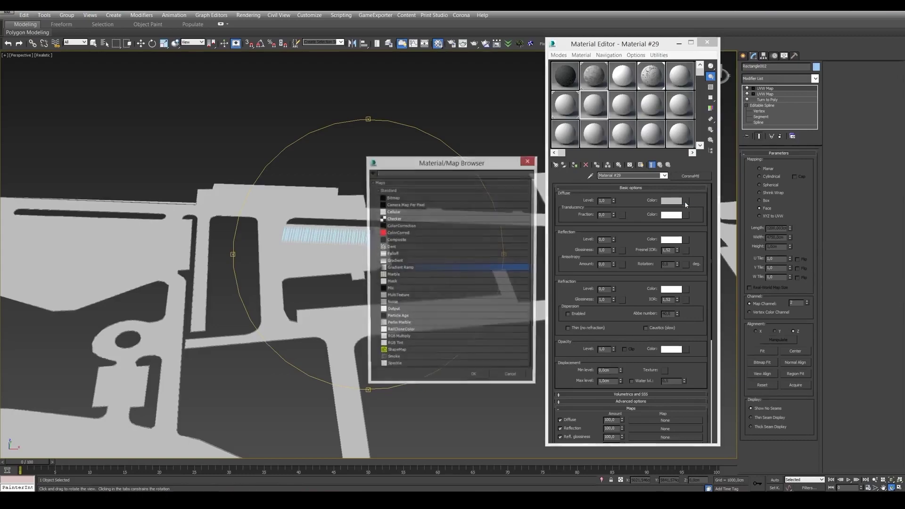
{"action": "left_click", "coordinate": [386, 191]}
{"action": "left_click", "coordinate": [386, 199]}
{"action": "left_click", "coordinate": [401, 214]}
{"action": "double_click", "coordinate": [401, 216]}
Load the roadHi image from D:\Trening\Tutorials\Asphalt as the diffuse bitmap
{"action": "left_click", "coordinate": [50, 137]}
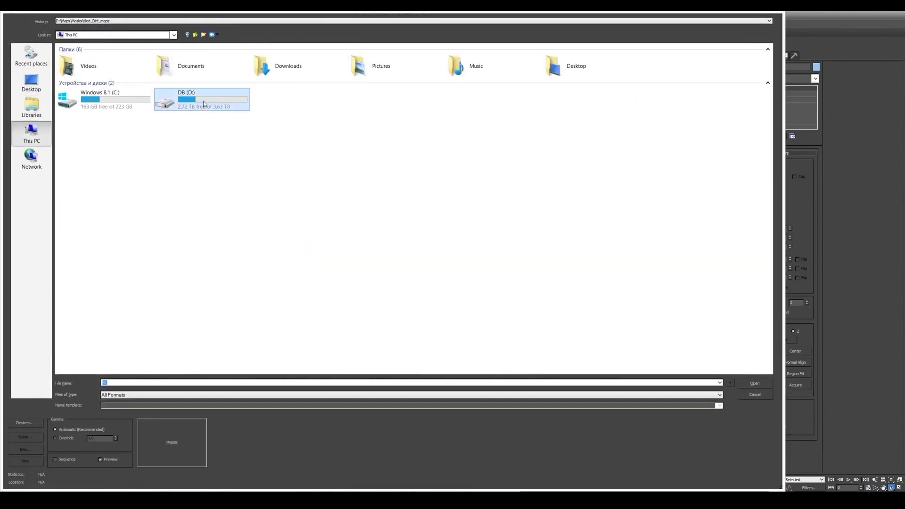
{"action": "double_click", "coordinate": [163, 100]}
{"action": "double_click", "coordinate": [87, 144]}
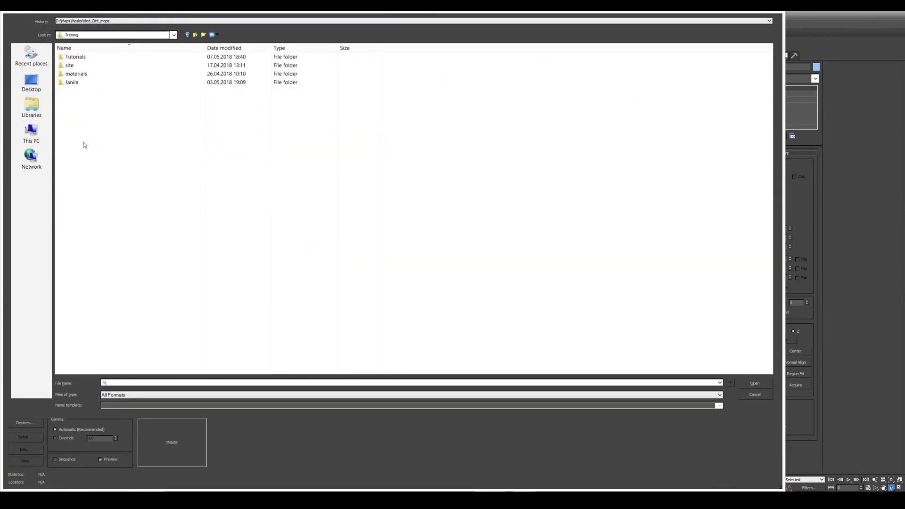
{"action": "double_click", "coordinate": [87, 74]}
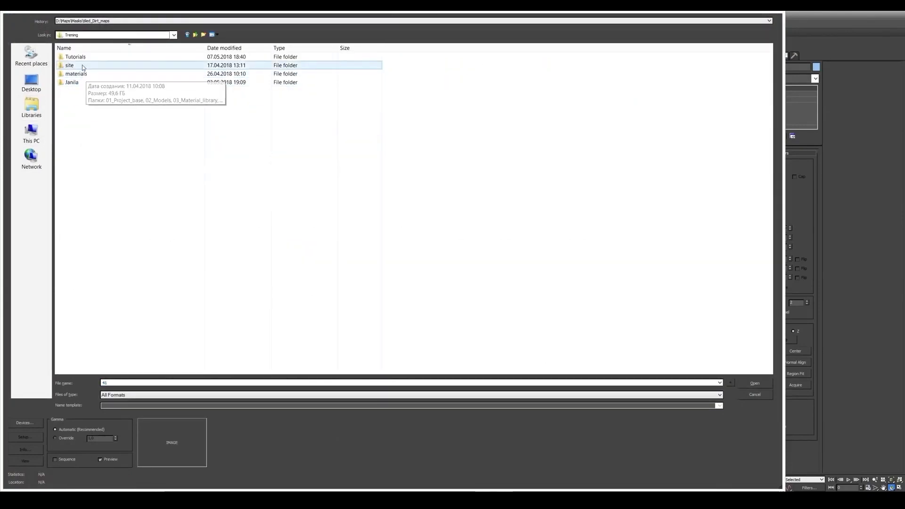
{"action": "double_click", "coordinate": [78, 58]}
{"action": "double_click", "coordinate": [79, 58]}
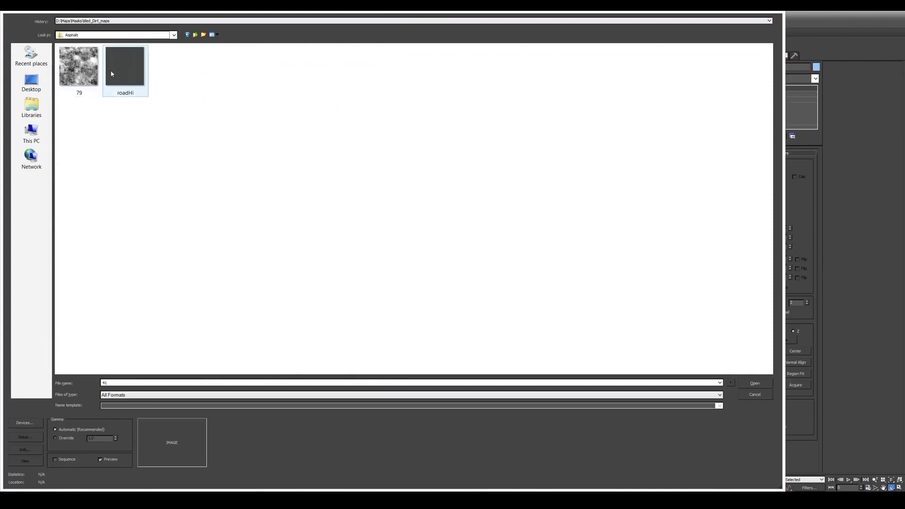
{"action": "left_click", "coordinate": [117, 69]}
{"action": "right_click", "coordinate": [117, 70]}
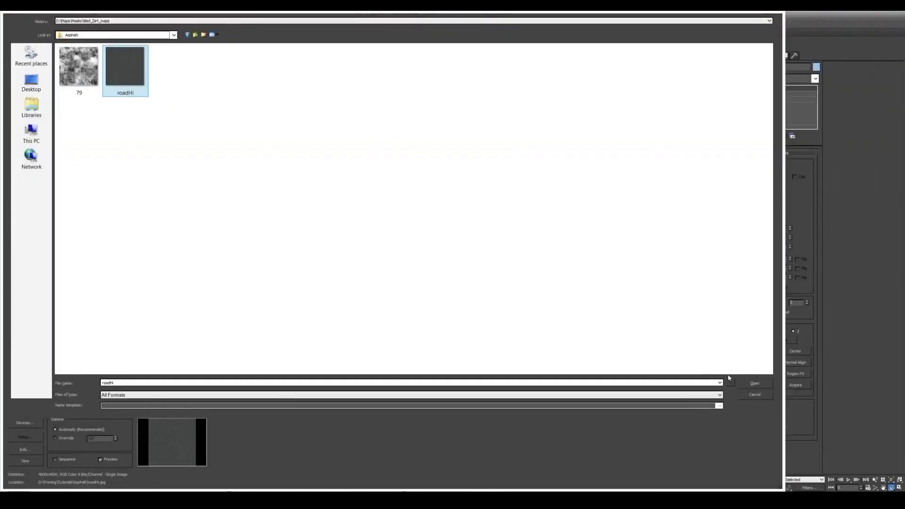
{"action": "left_click", "coordinate": [754, 383]}
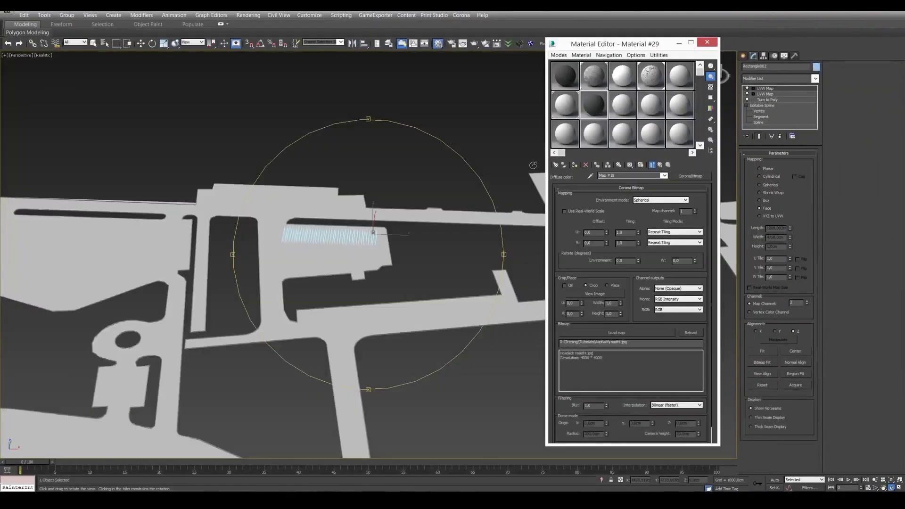
Assign the asphalt material to the road surface and display its texture in the viewport
{"action": "left_click", "coordinate": [93, 42]}
{"action": "left_click", "coordinate": [168, 227]}
{"action": "left_click", "coordinate": [167, 227]}
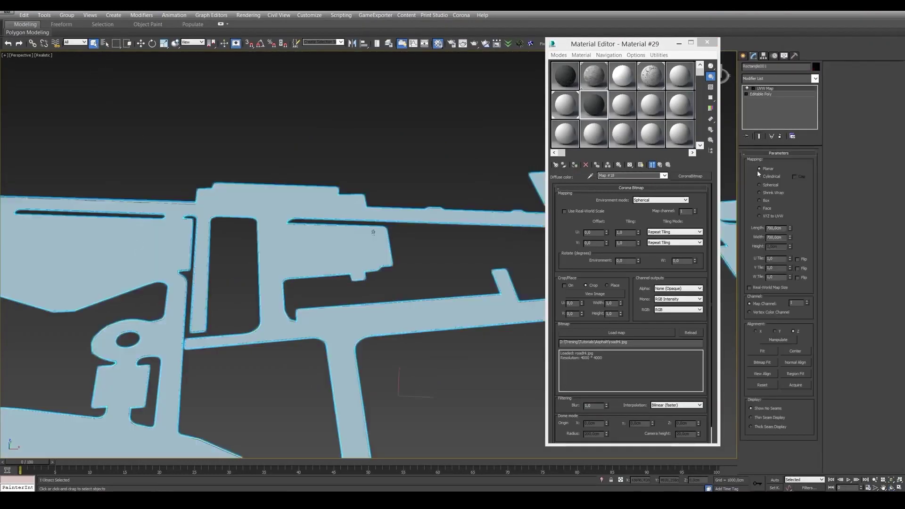
{"action": "left_click", "coordinate": [575, 166]}
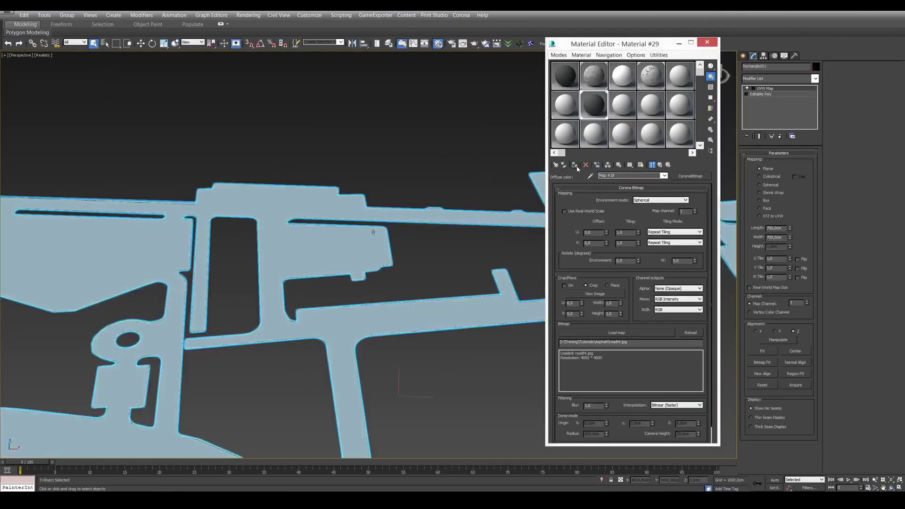
{"action": "left_click", "coordinate": [641, 164]}
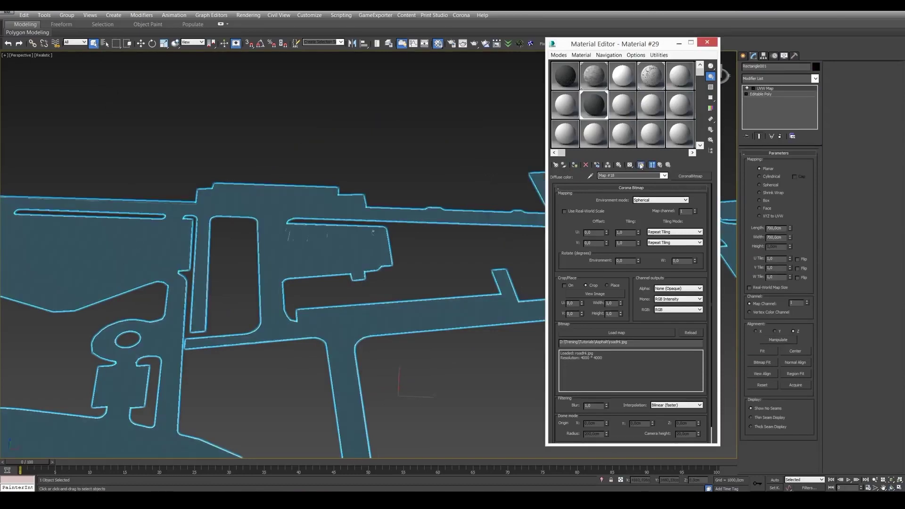
Examine the asphalt texture's scale on the road surface around the parking lines and the parked car
{"action": "scroll", "coordinate": [232, 255], "scroll_direction": "up", "scroll_amount": 6}
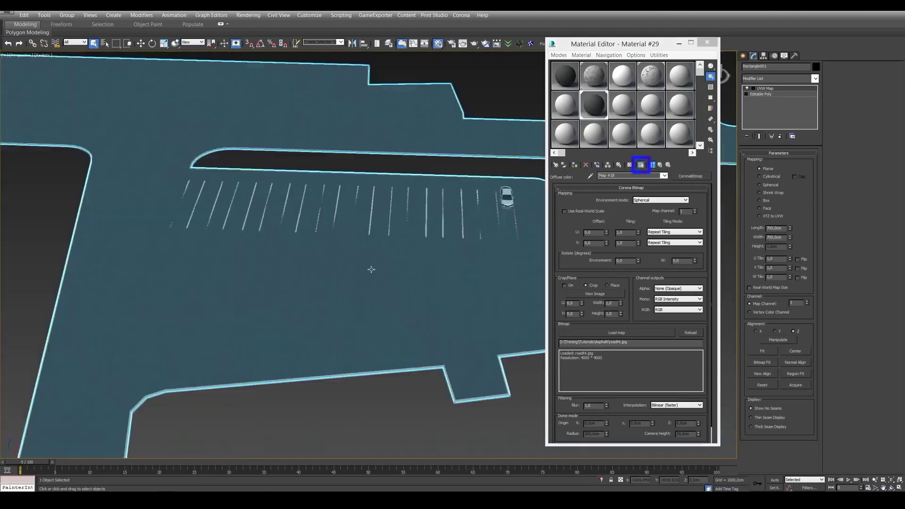
{"action": "scroll", "coordinate": [400, 270], "scroll_direction": "up", "scroll_amount": 5}
{"action": "middle_click_drag", "start_coordinate": [391, 238], "coordinate": [173, 315]}
{"action": "scroll", "coordinate": [278, 281], "scroll_direction": "up", "scroll_amount": 4}
{"action": "middle_click_drag", "start_coordinate": [412, 296], "coordinate": [343, 298]}
{"action": "middle_click_drag", "start_coordinate": [371, 203], "coordinate": [361, 252]}
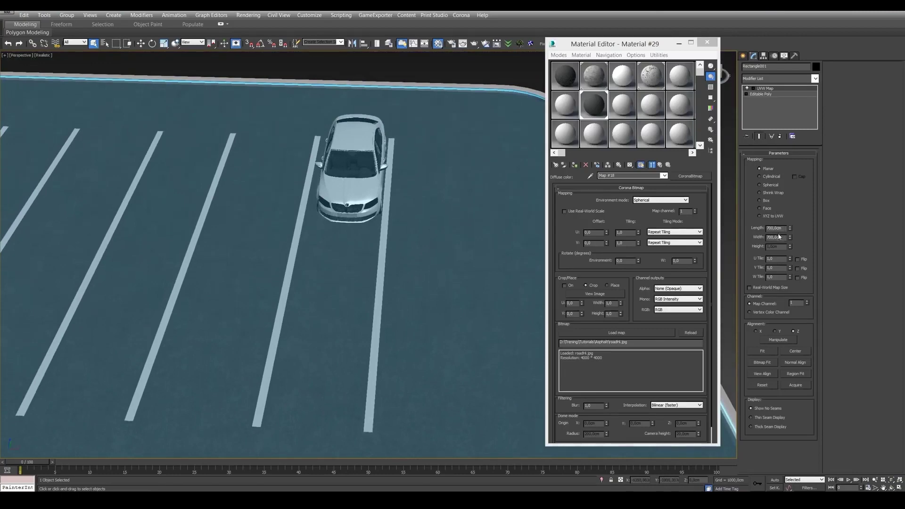
{"action": "middle_click_drag", "start_coordinate": [252, 268], "coordinate": [220, 363]}
{"action": "scroll", "coordinate": [302, 245], "scroll_direction": "down", "scroll_amount": 4}
{"action": "scroll", "coordinate": [306, 257], "scroll_direction": "up", "scroll_amount": 5}
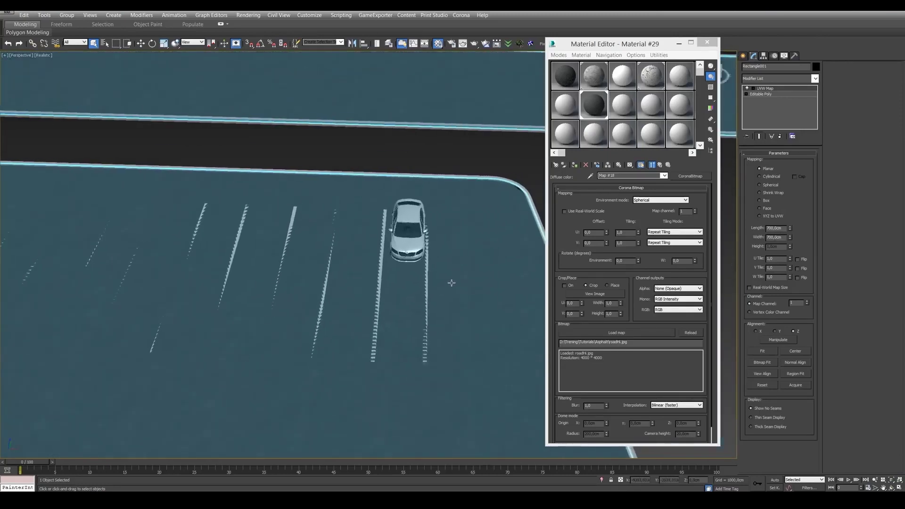
{"action": "middle_click_drag", "start_coordinate": [285, 234], "coordinate": [288, 178]}
{"action": "middle_click_drag", "start_coordinate": [429, 281], "coordinate": [345, 232], "text": "alt"}
{"action": "scroll", "coordinate": [309, 259], "scroll_direction": "up", "scroll_amount": 4}
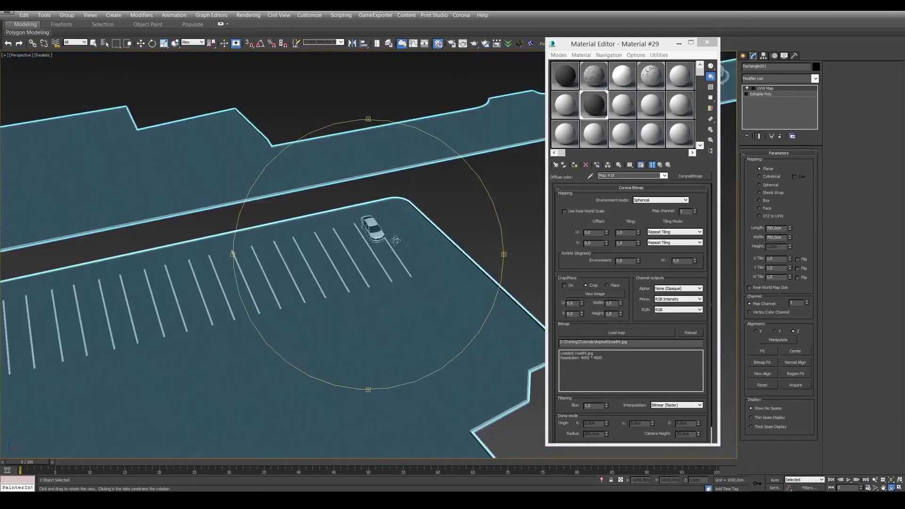
Select the parked car and frame the view closely around it
{"action": "left_click", "coordinate": [140, 43]}
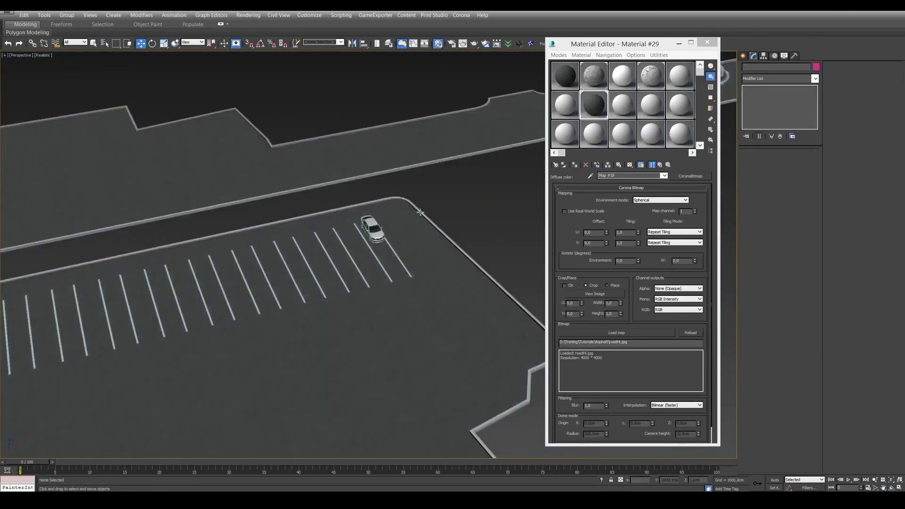
{"action": "left_click", "coordinate": [374, 230]}
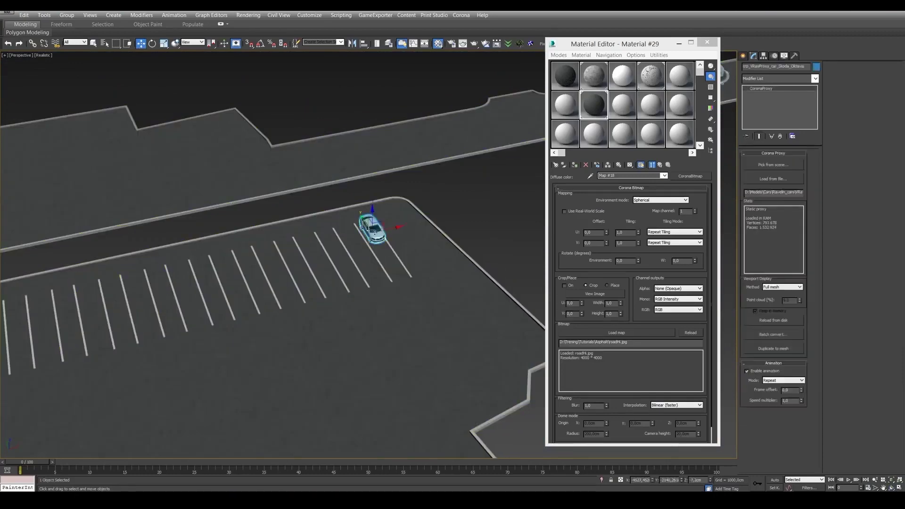
{"action": "left_click", "coordinate": [893, 480]}
{"action": "left_click", "coordinate": [892, 488]}
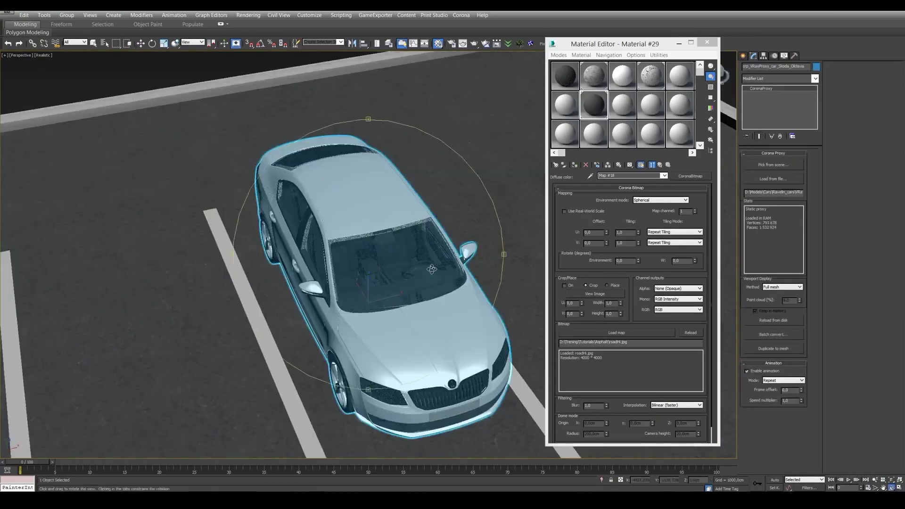
{"action": "left_click_drag", "start_coordinate": [431, 269], "coordinate": [359, 248]}
{"action": "middle_click_drag", "start_coordinate": [439, 238], "coordinate": [303, 227]}
Examine the asphalt texture's repetition across the open parking area, from close up and from farther away
{"action": "scroll", "coordinate": [332, 247], "scroll_direction": "down", "scroll_amount": 3}
{"action": "middle_click_drag", "start_coordinate": [360, 311], "coordinate": [234, 221]}
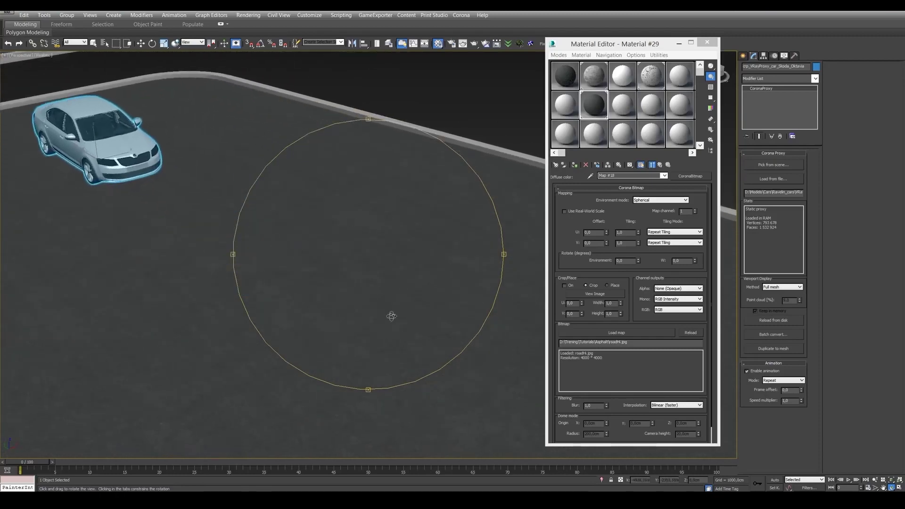
{"action": "scroll", "coordinate": [325, 310], "scroll_direction": "down", "scroll_amount": 4}
{"action": "left_click_drag", "start_coordinate": [319, 318], "coordinate": [337, 332]}
{"action": "middle_click_drag", "start_coordinate": [337, 331], "coordinate": [245, 176]}
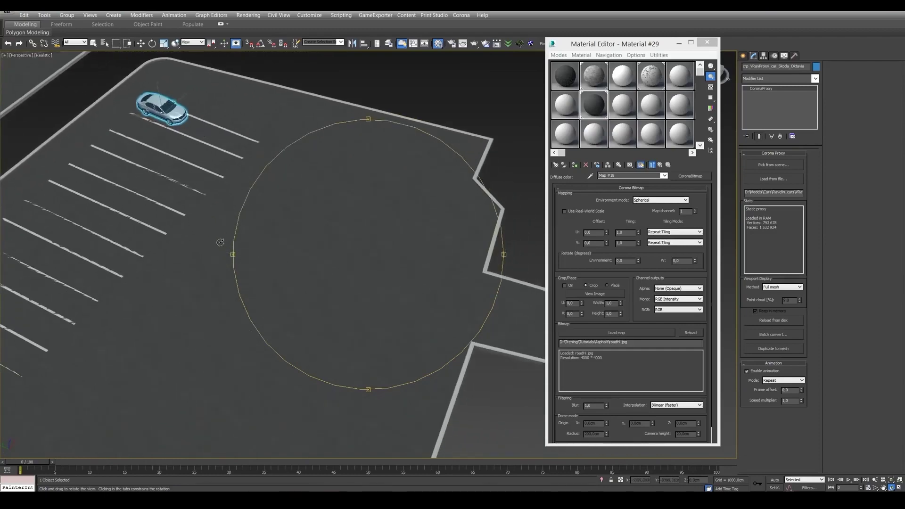
Examine the asphalt texture's tiling around the parking lines and the parked car from several angles
{"action": "left_click_drag", "start_coordinate": [276, 265], "coordinate": [341, 239]}
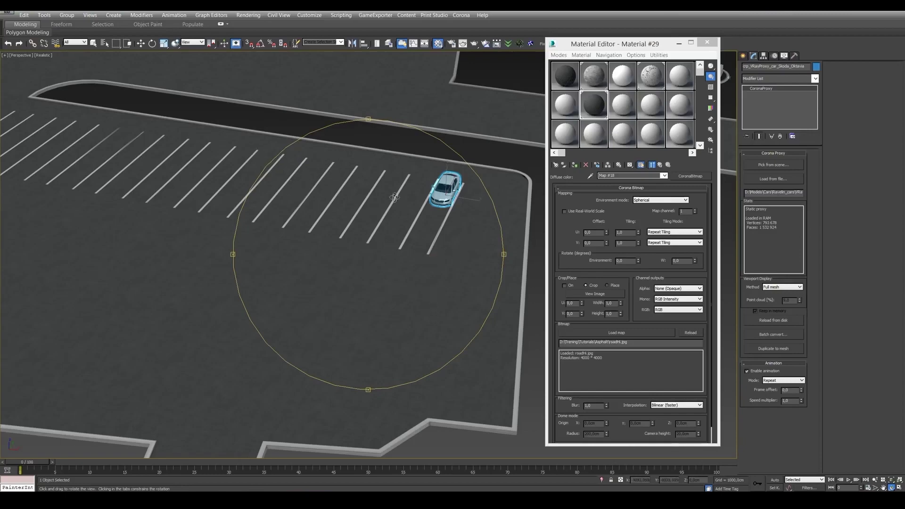
{"action": "middle_click_drag", "start_coordinate": [333, 228], "coordinate": [333, 251]}
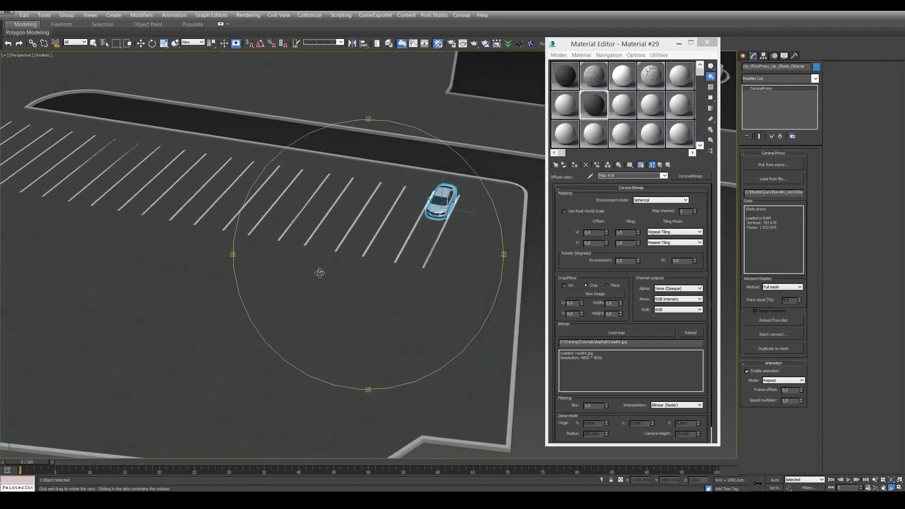
{"action": "middle_click_drag", "start_coordinate": [240, 239], "coordinate": [181, 220]}
{"action": "middle_click_drag", "start_coordinate": [314, 239], "coordinate": [344, 245]}
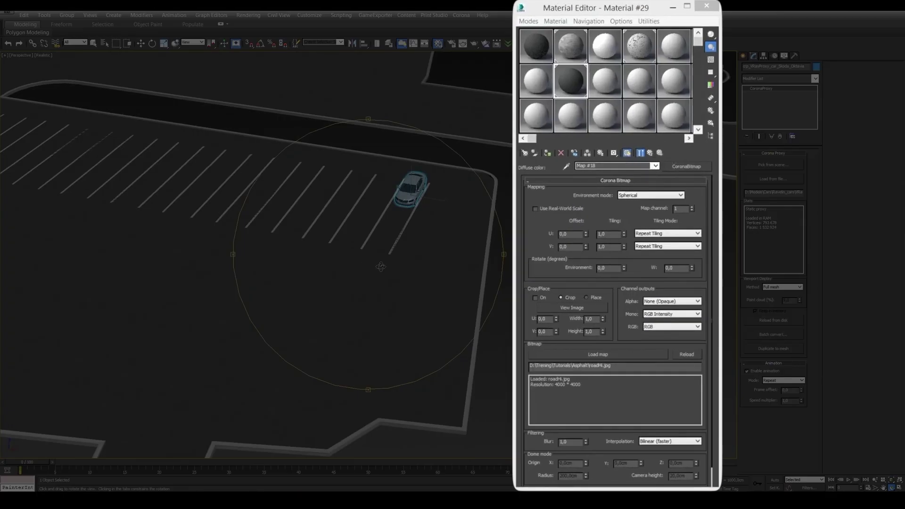
Replace the asphalt material's diffuse bitmap with a standard Composite map, keeping the old map as a sub-map
{"action": "left_click", "coordinate": [654, 154]}
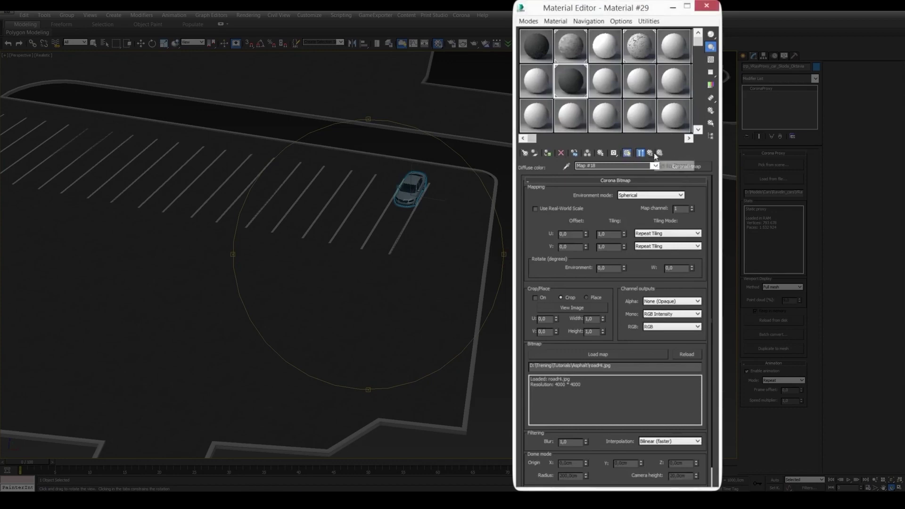
{"action": "left_click", "coordinate": [659, 153]}
{"action": "scroll", "coordinate": [610, 319], "scroll_direction": "down", "scroll_amount": 5}
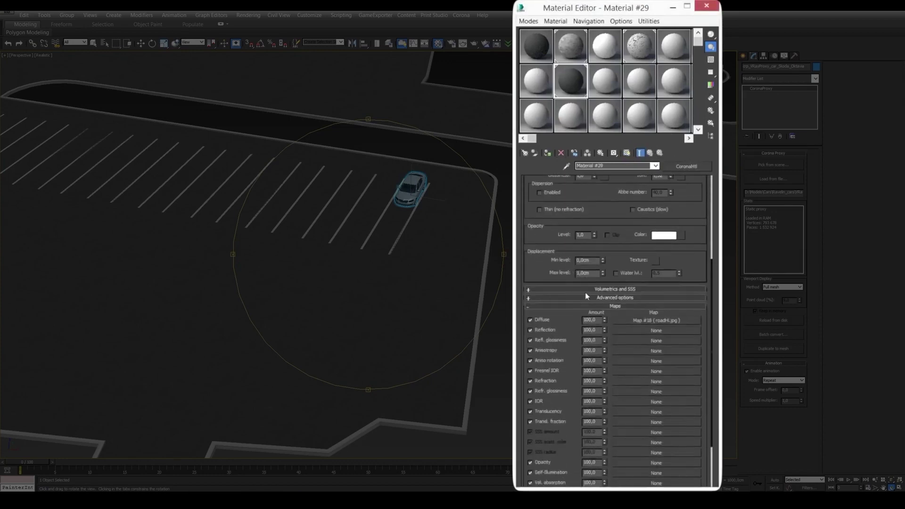
{"action": "left_click", "coordinate": [653, 320]}
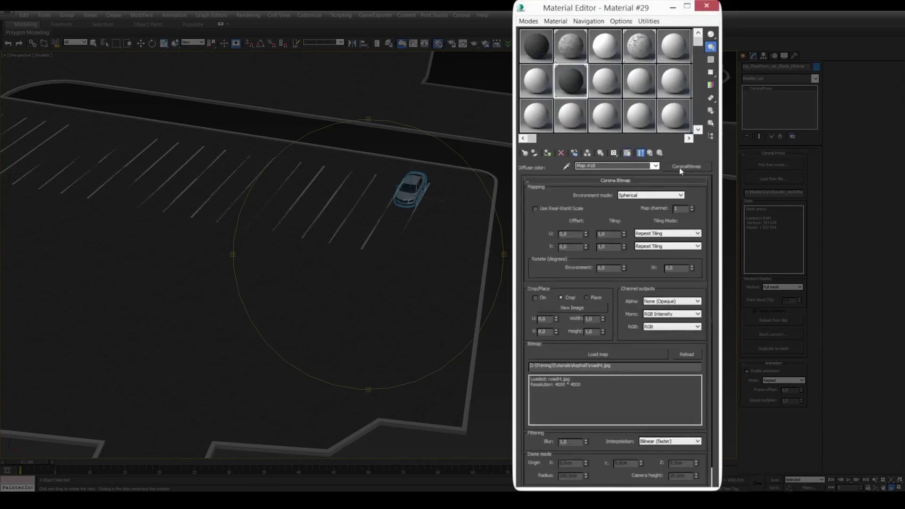
{"action": "left_click", "coordinate": [681, 167]}
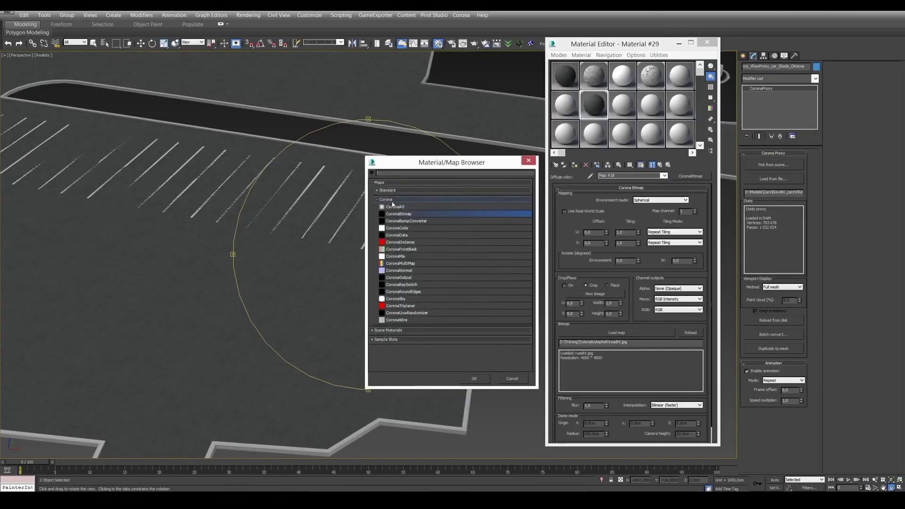
{"action": "left_click", "coordinate": [393, 200]}
{"action": "left_click", "coordinate": [388, 190]}
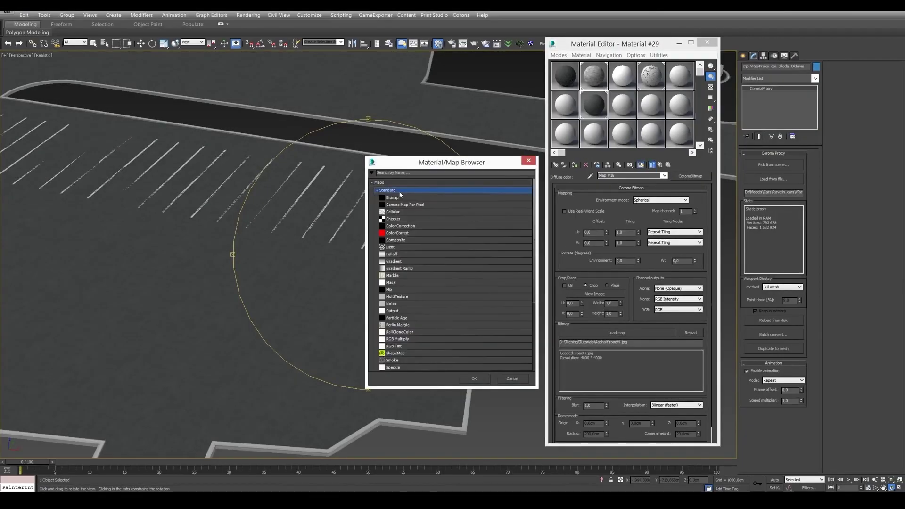
{"action": "double_click", "coordinate": [403, 241]}
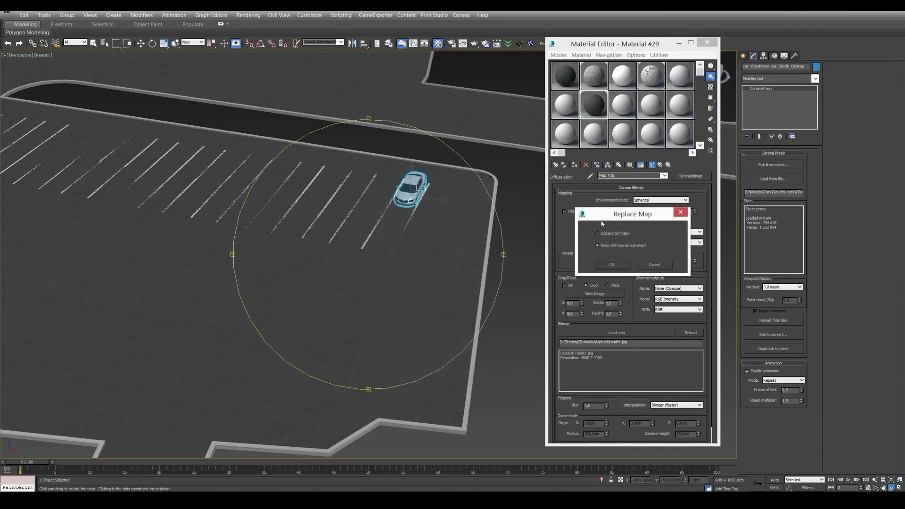
{"action": "mouse_move", "coordinate": [599, 214]}
{"action": "left_mouse_down"}
{"action": "mouse_move", "coordinate": [438, 172]}
{"action": "mouse_move", "coordinate": [390, 171]}
{"action": "mouse_move", "coordinate": [429, 254]}
{"action": "left_mouse_up"}
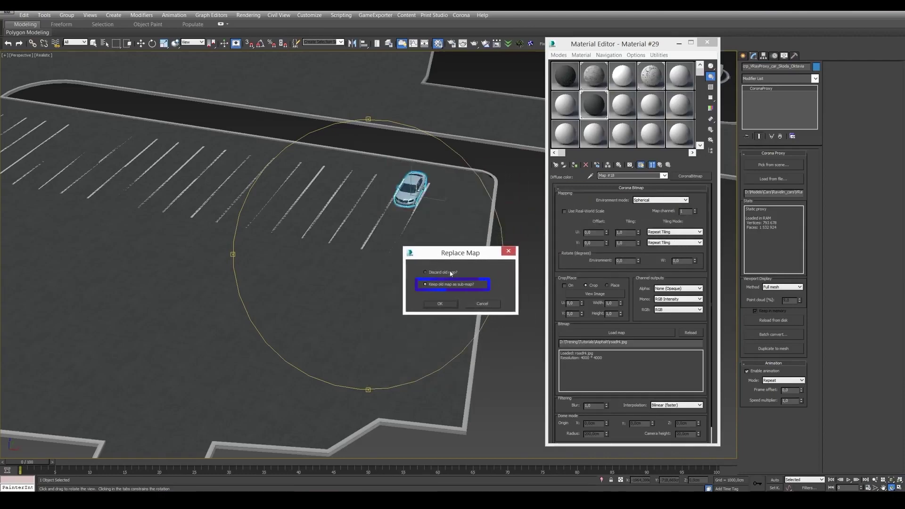
{"action": "left_click_drag", "start_coordinate": [431, 260], "coordinate": [434, 239]}
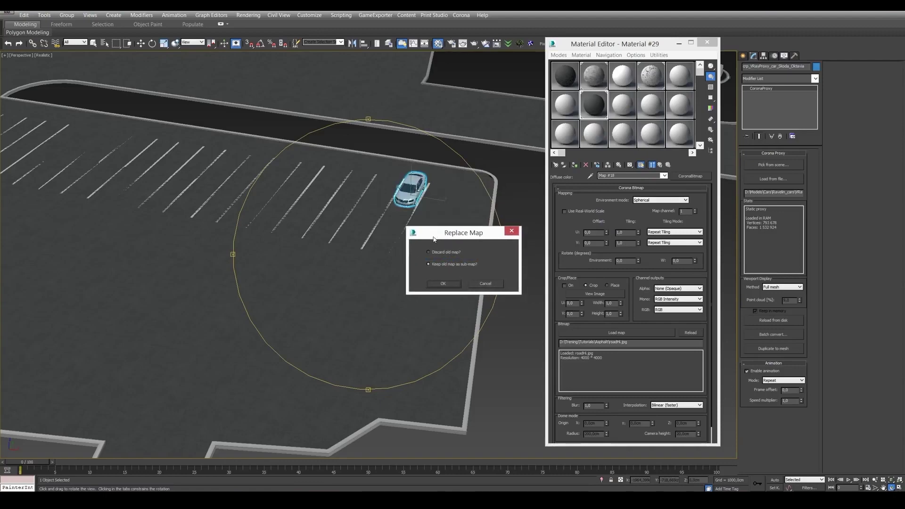
{"action": "left_click", "coordinate": [443, 284]}
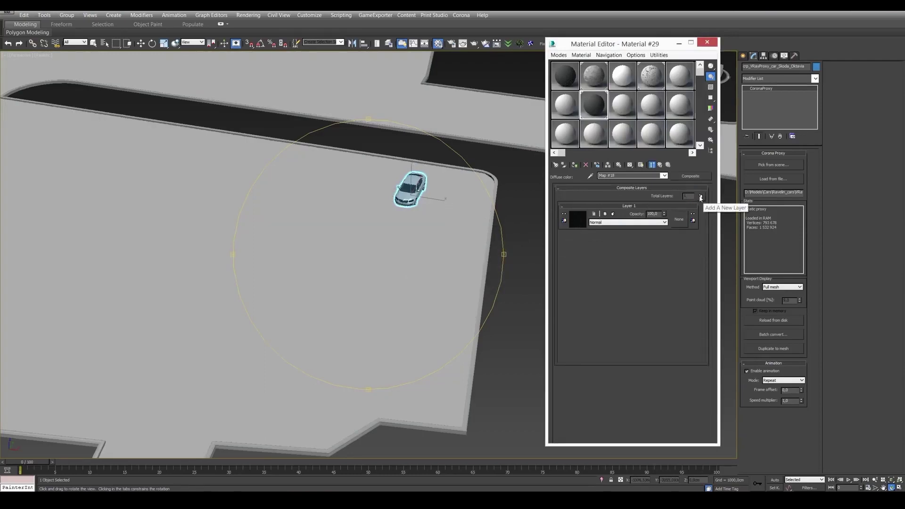
Add a second Composite layer and load the bitmap 79.jpg from D:\Trening\Tutorials\Asphalt as its texture
{"action": "left_click", "coordinate": [701, 197]}
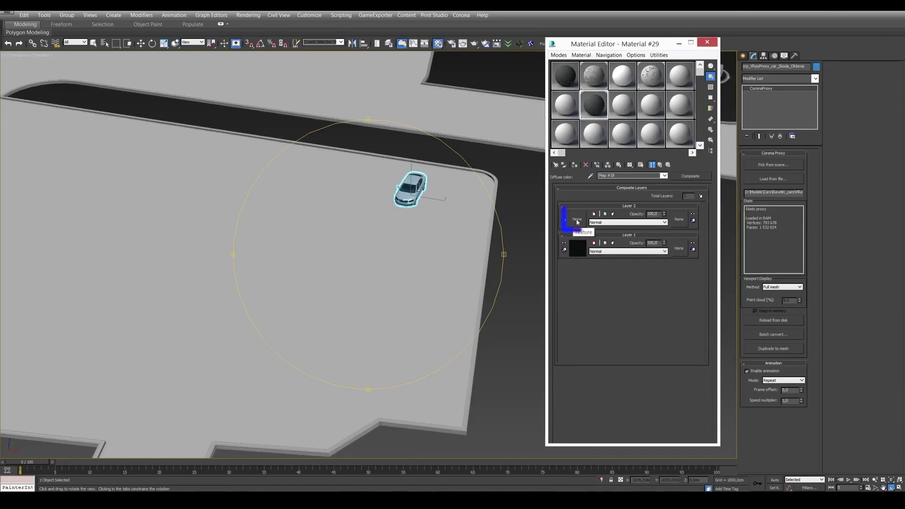
{"action": "left_click", "coordinate": [577, 221]}
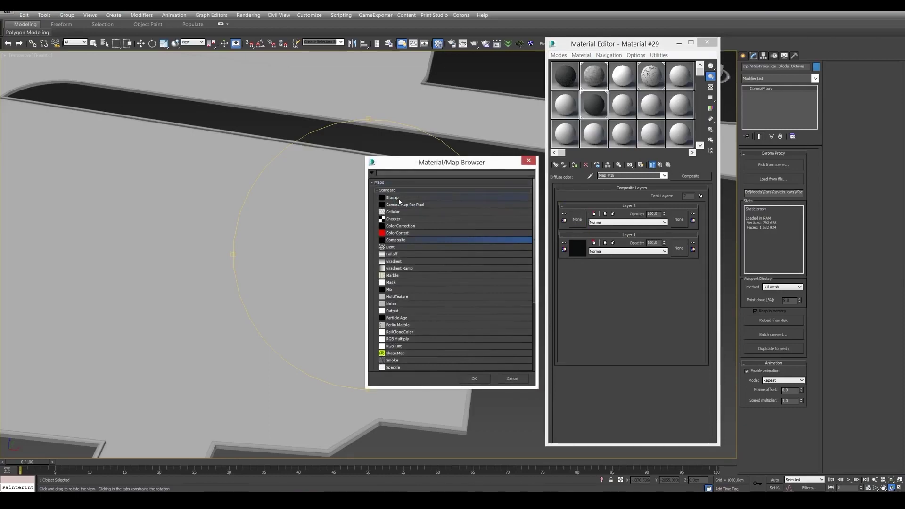
{"action": "double_click", "coordinate": [401, 198]}
{"action": "left_click", "coordinate": [41, 135]}
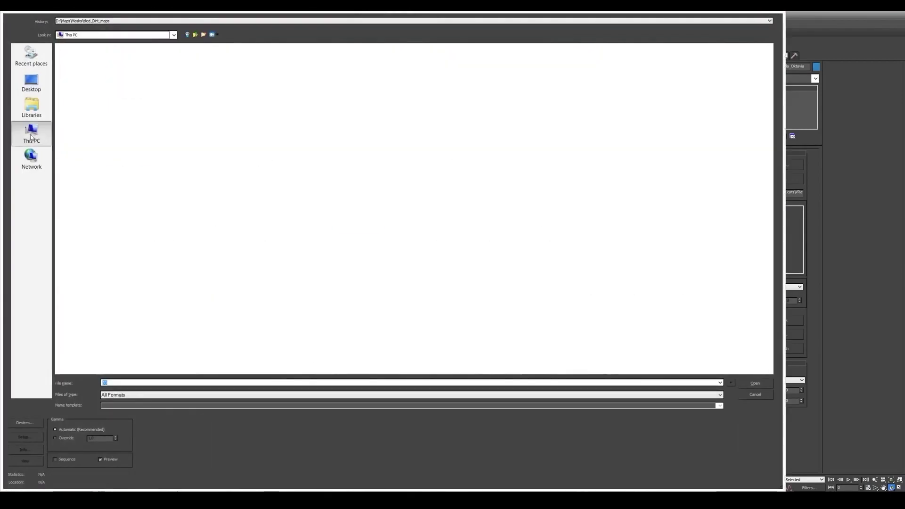
{"action": "double_click", "coordinate": [252, 98]}
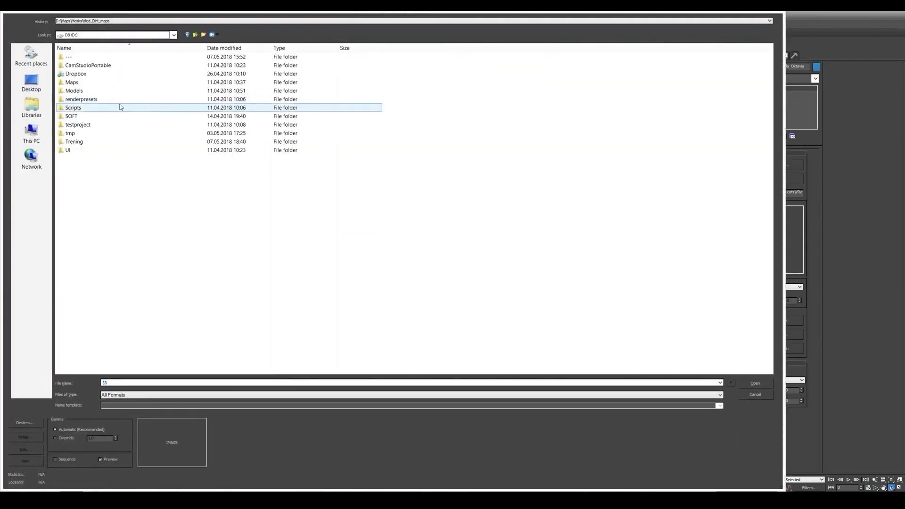
{"action": "double_click", "coordinate": [118, 142]}
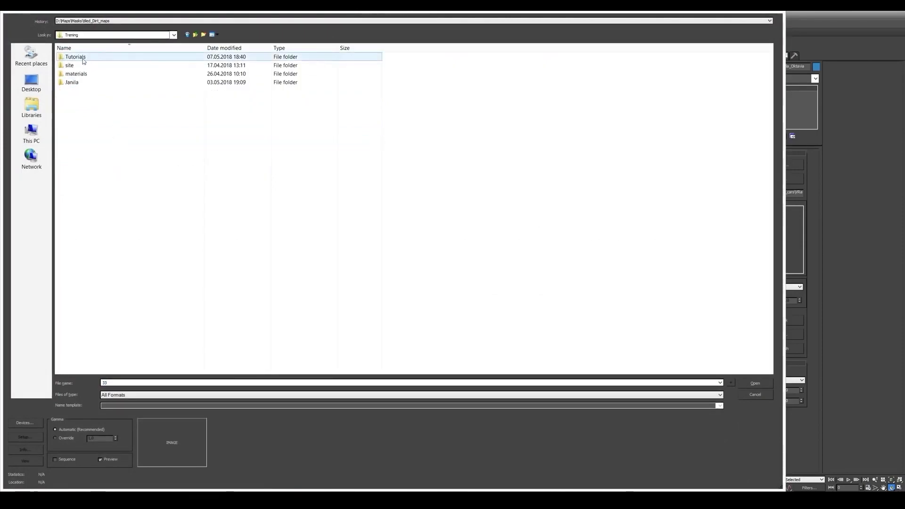
{"action": "double_click", "coordinate": [76, 57]}
{"action": "double_click", "coordinate": [78, 57]}
{"action": "left_click", "coordinate": [80, 71]}
{"action": "right_click", "coordinate": [80, 71]}
{"action": "left_click", "coordinate": [99, 83]}
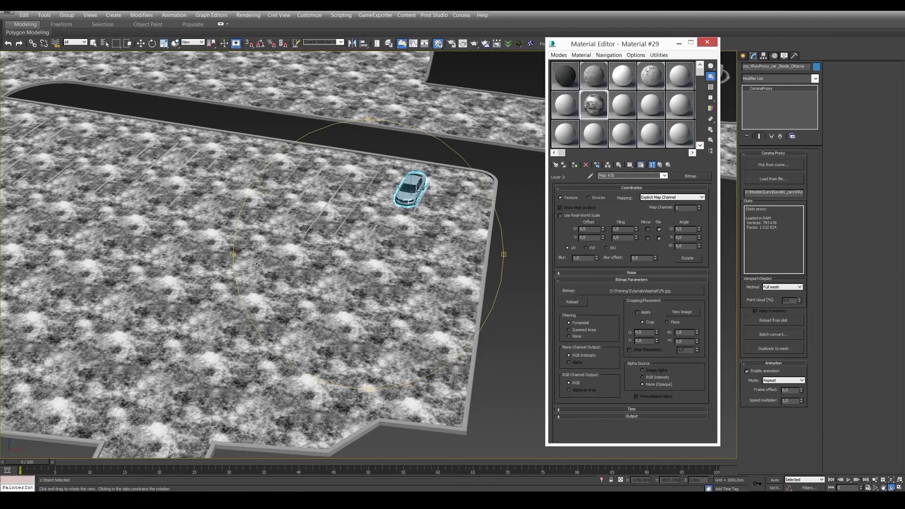
Start a Corona interactive render and place its frame buffer beside the material settings
{"action": "key", "text": "F10"}
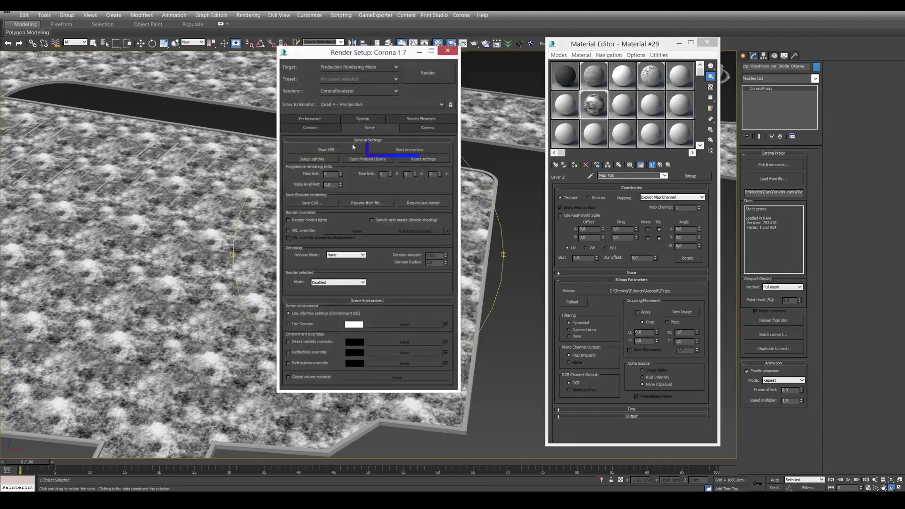
{"action": "left_click", "coordinate": [405, 150]}
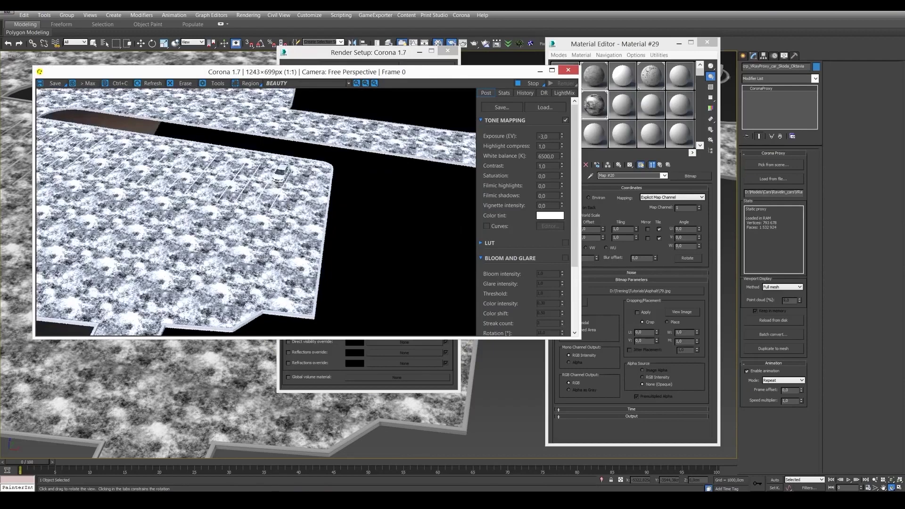
{"action": "left_click_drag", "start_coordinate": [308, 77], "coordinate": [274, 67]}
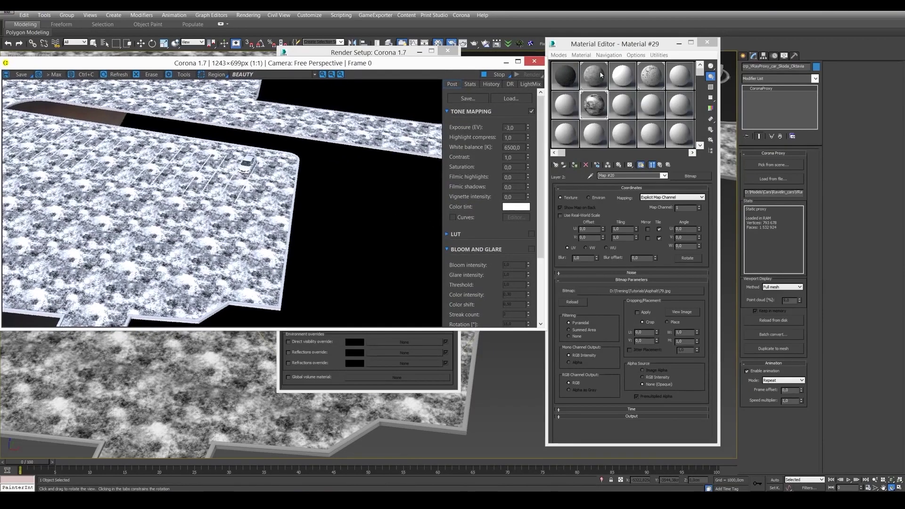
{"action": "left_click_drag", "start_coordinate": [591, 45], "coordinate": [606, 45]}
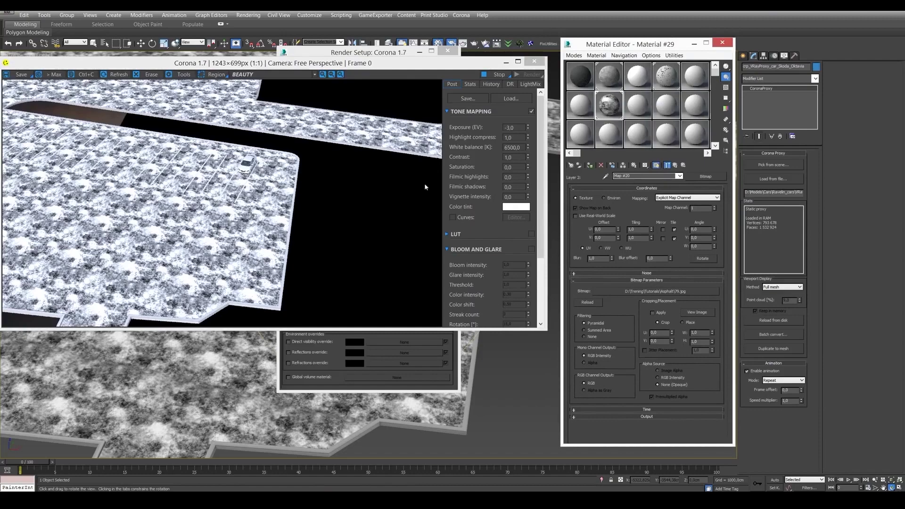
Set the Composite map's Layer 2 to Multiply blending with 30 opacity
{"action": "left_click", "coordinate": [675, 165]}
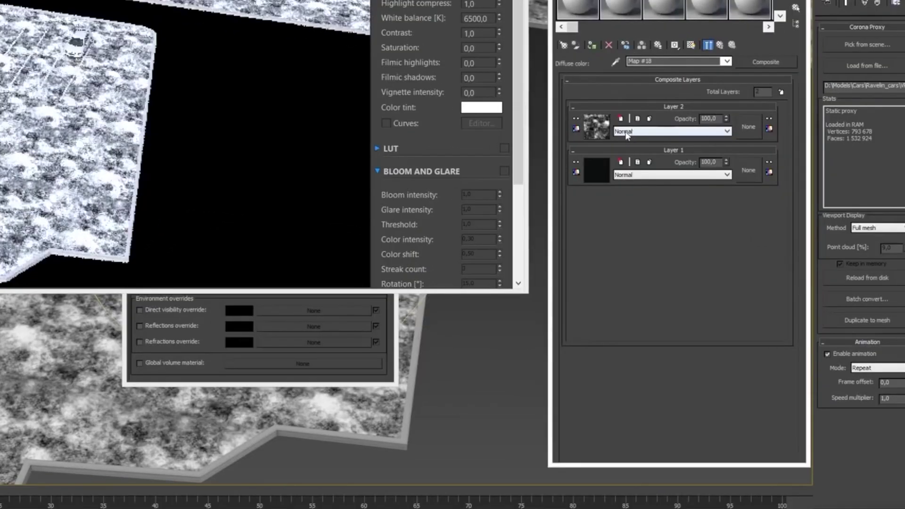
{"action": "left_click", "coordinate": [632, 132]}
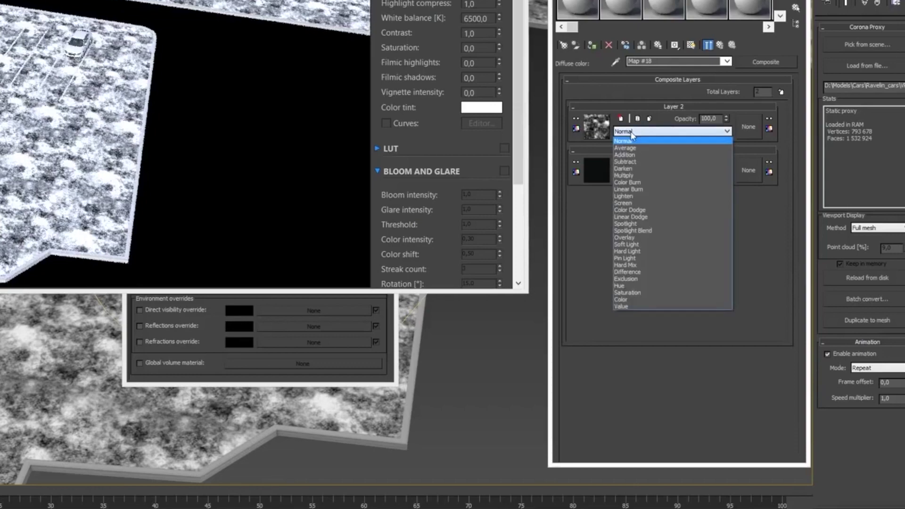
{"action": "left_click", "coordinate": [624, 176]}
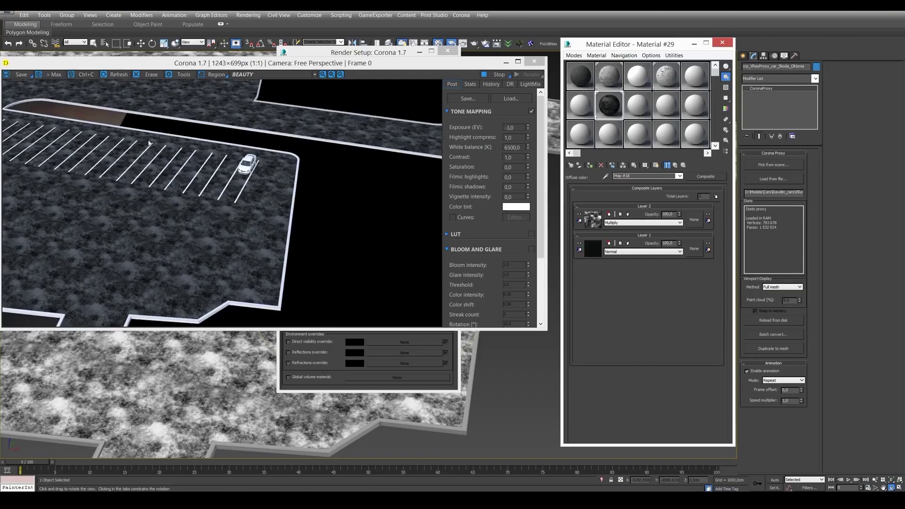
{"action": "left_click_drag", "start_coordinate": [664, 215], "coordinate": [699, 218]}
{"action": "type", "text": "30"}
{"action": "key", "text": "Return"}
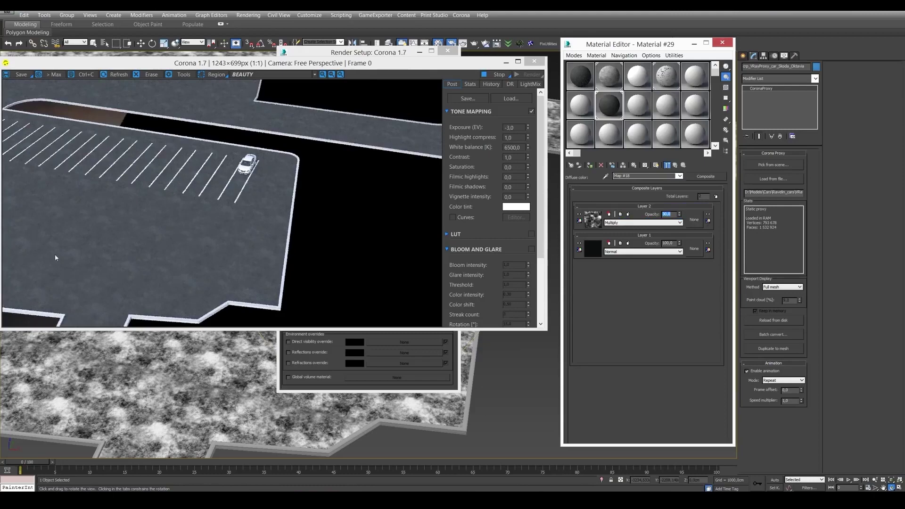
Set the U and V tiling of the Layer 2 bitmap to 0,3
{"action": "left_click", "coordinate": [595, 220]}
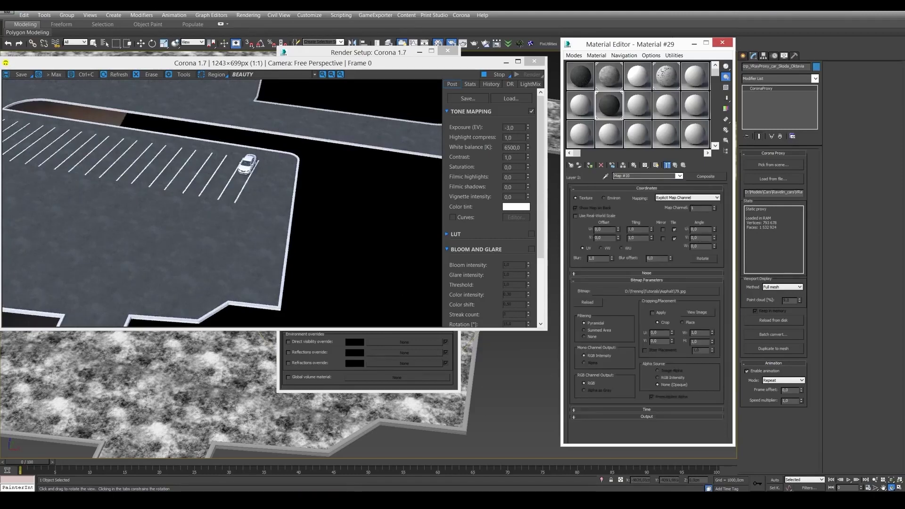
{"action": "double_click", "coordinate": [637, 230]}
{"action": "type", "text": "0,3"}
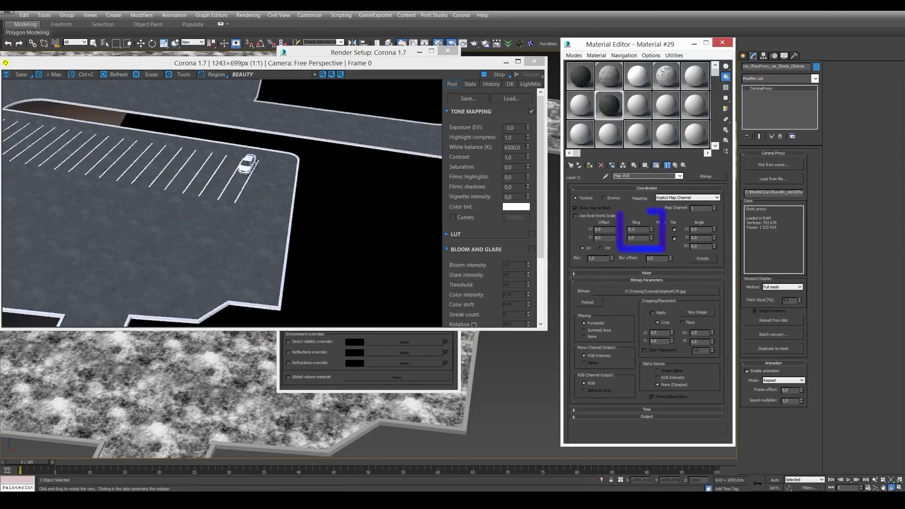
{"action": "key", "text": "Tab"}
{"action": "type", "text": "0,"}
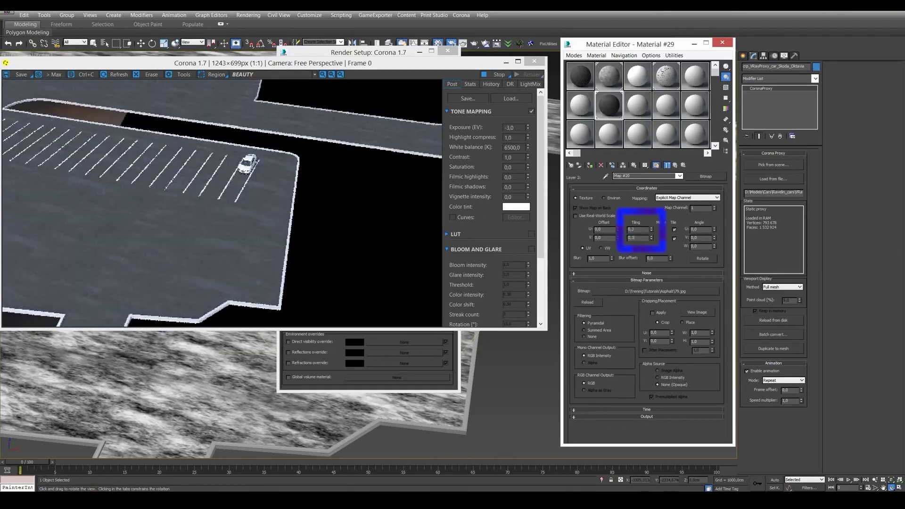
{"action": "type", "text": "3"}
{"action": "key", "text": "Return"}
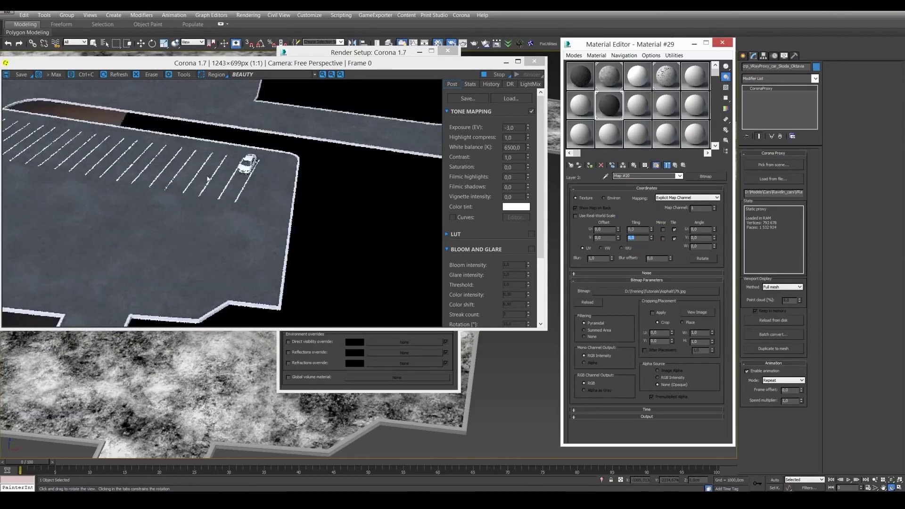
{"action": "left_click", "coordinate": [632, 238]}
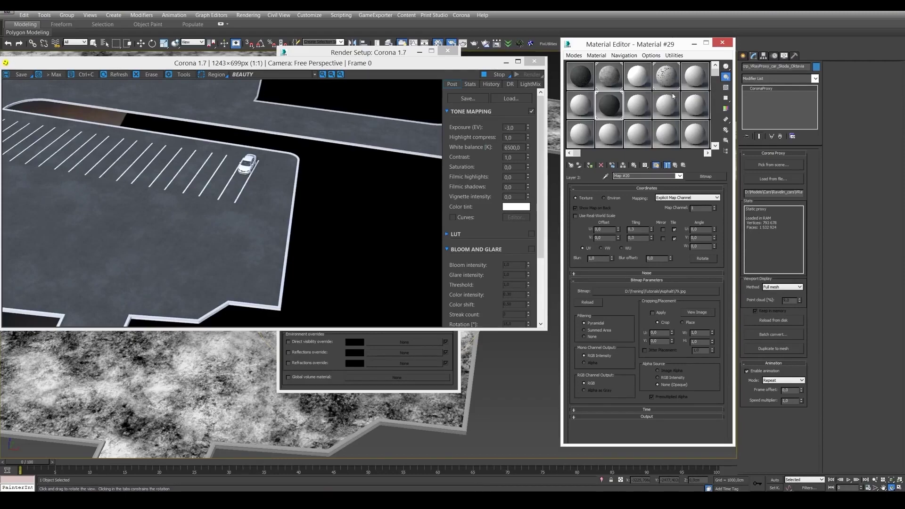
Set the Layer 2 bitmap's U and V tiling to 0,1, checking the render across the whole road network
{"action": "left_click_drag", "start_coordinate": [582, 45], "coordinate": [581, 49]}
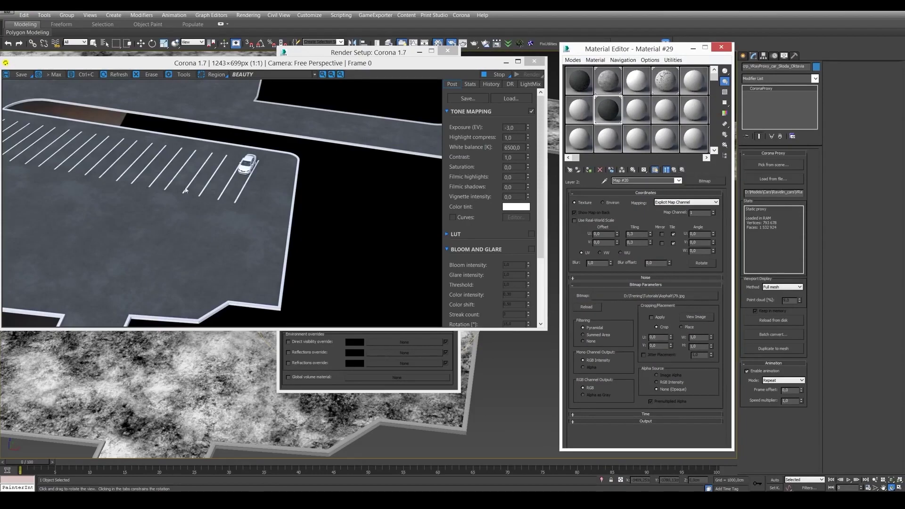
{"action": "left_click", "coordinate": [506, 372]}
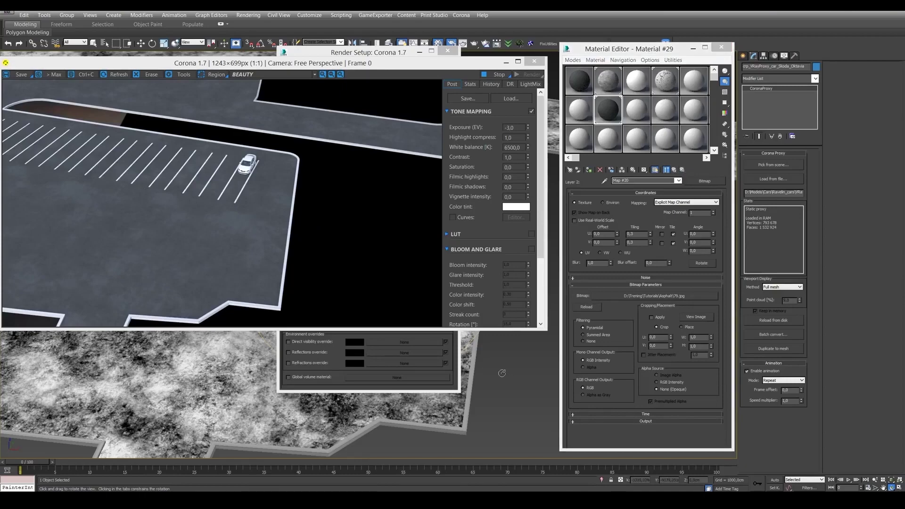
{"action": "scroll", "coordinate": [502, 373], "scroll_direction": "down", "scroll_amount": 5}
{"action": "left_click_drag", "start_coordinate": [502, 373], "coordinate": [443, 363]}
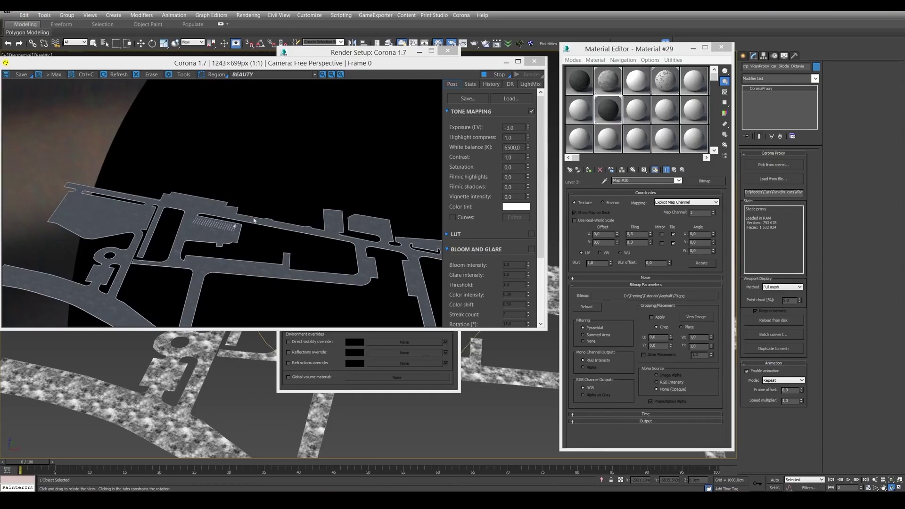
{"action": "mouse_move", "coordinate": [621, 212]}
{"action": "left_mouse_down"}
{"action": "mouse_move", "coordinate": [619, 243]}
{"action": "mouse_move", "coordinate": [663, 218]}
{"action": "mouse_move", "coordinate": [620, 211]}
{"action": "left_mouse_up"}
{"action": "key", "text": "Tab"}
{"action": "type", "text": "0,1"}
{"action": "key", "text": "Return"}
{"action": "left_click", "coordinate": [62, 194]}
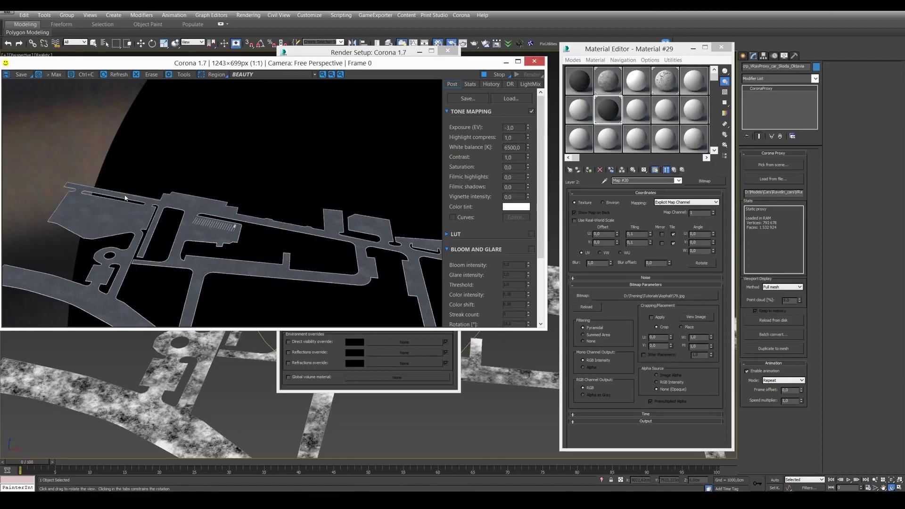
Add a third layer to the Composite diffuse map and assign a CoronaDistance map to it
{"action": "left_click", "coordinate": [680, 170]}
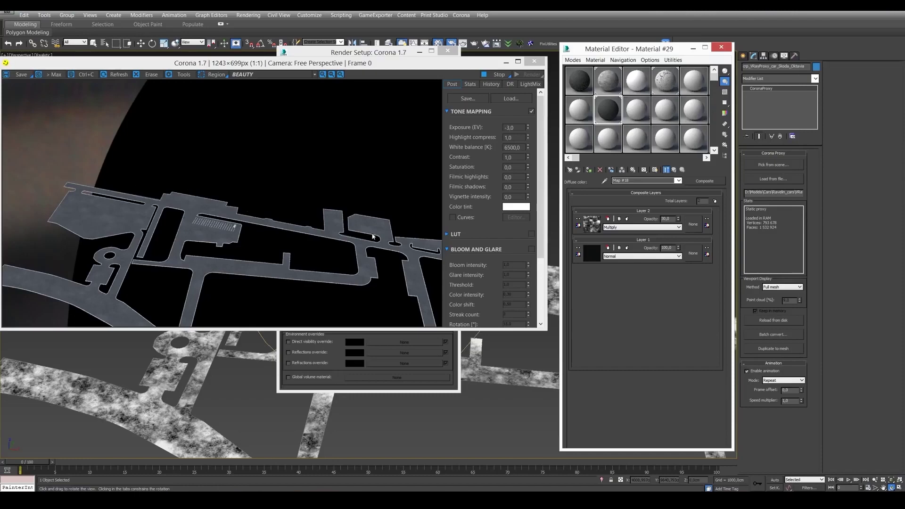
{"action": "middle_click_drag", "start_coordinate": [188, 363], "coordinate": [92, 430]}
{"action": "middle_click_drag", "start_coordinate": [250, 352], "coordinate": [180, 353]}
{"action": "scroll", "coordinate": [162, 415], "scroll_direction": "up", "scroll_amount": 3}
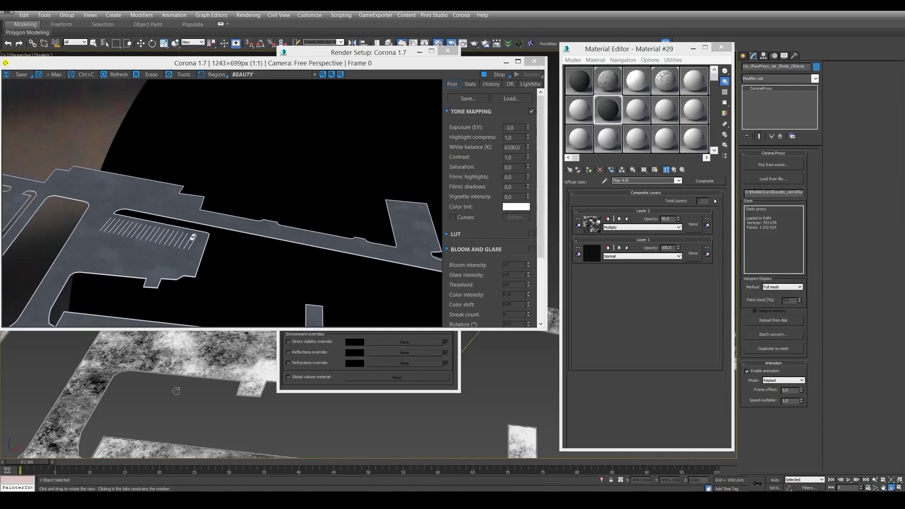
{"action": "left_click", "coordinate": [714, 200]}
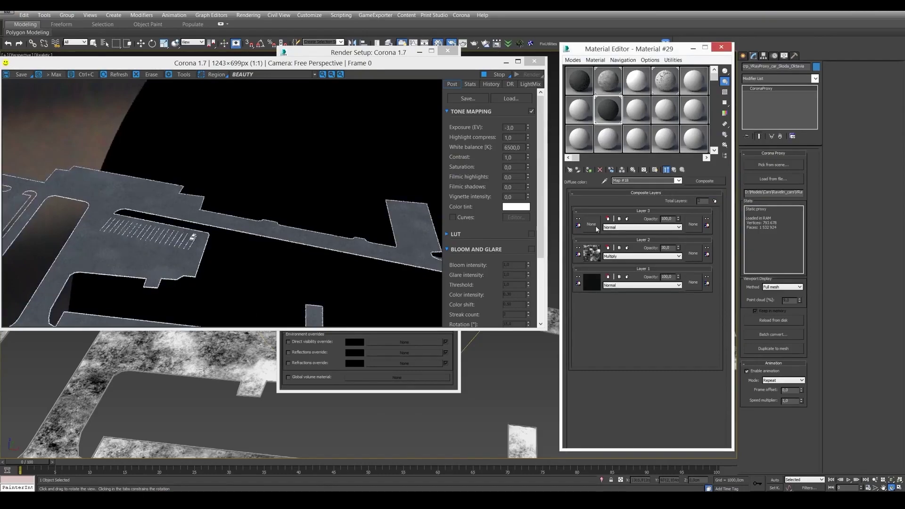
{"action": "left_click", "coordinate": [591, 225]}
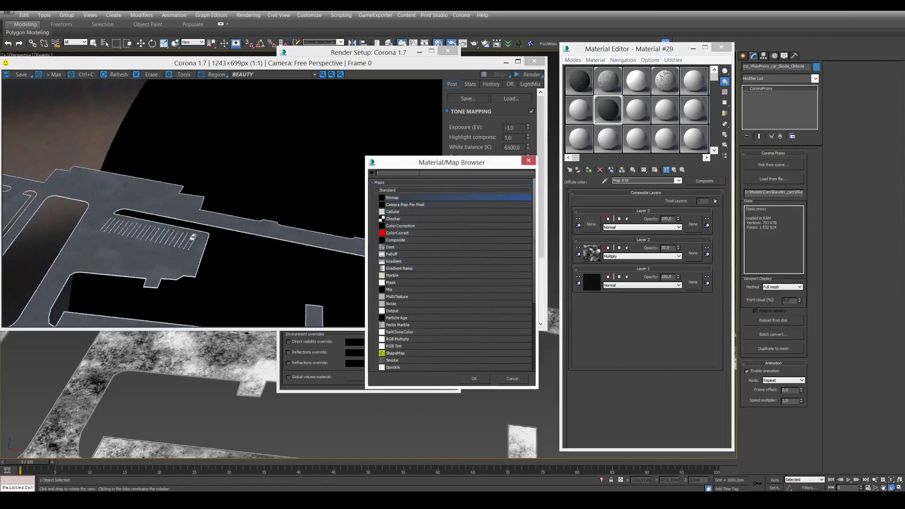
{"action": "left_click", "coordinate": [391, 190]}
{"action": "left_click", "coordinate": [396, 199]}
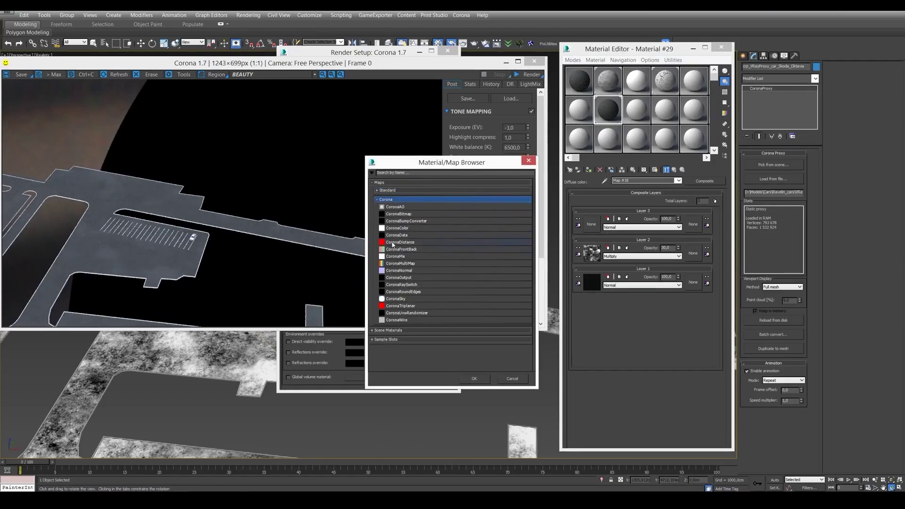
{"action": "left_click", "coordinate": [397, 243]}
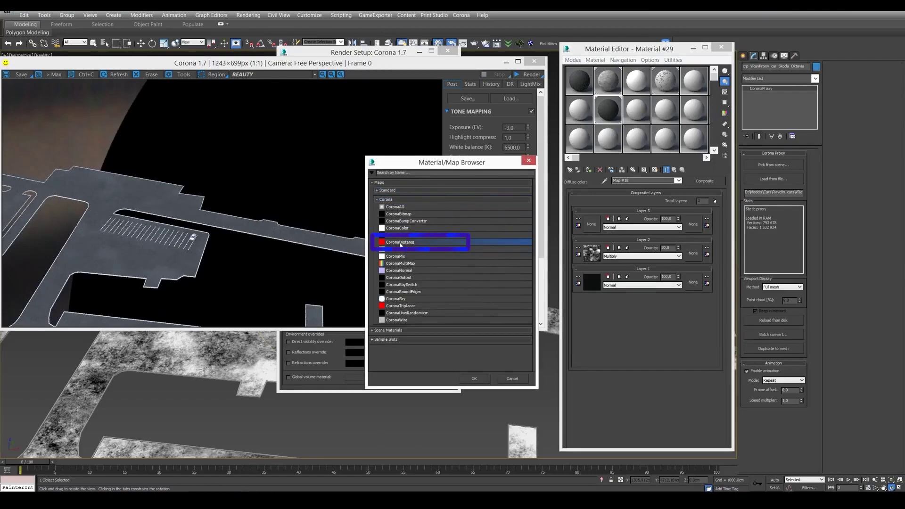
{"action": "double_click", "coordinate": [400, 243]}
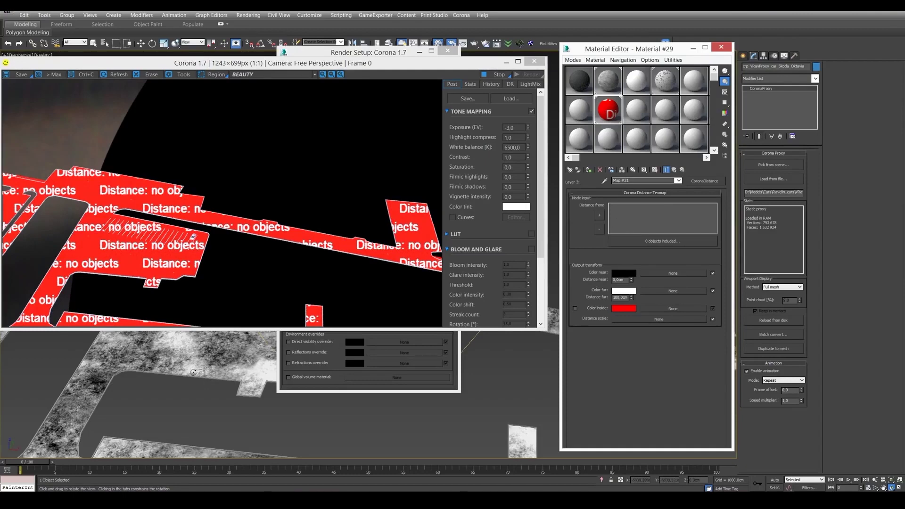
Select the curb spline around the parking lot near the parked car and assign the 09 - Default material to it
{"action": "middle_click_drag", "start_coordinate": [222, 364], "coordinate": [215, 436]}
{"action": "middle_click_drag", "start_coordinate": [238, 337], "coordinate": [205, 378]}
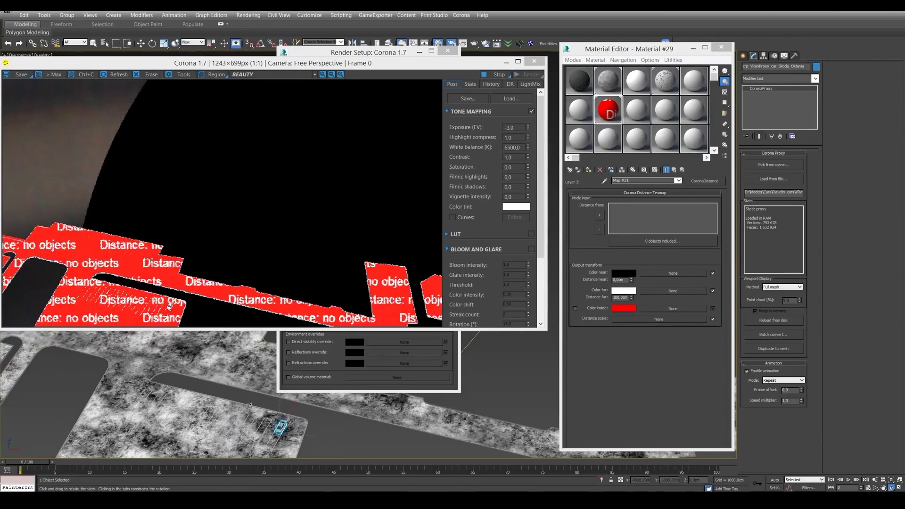
{"action": "scroll", "coordinate": [240, 418], "scroll_direction": "up", "scroll_amount": 3}
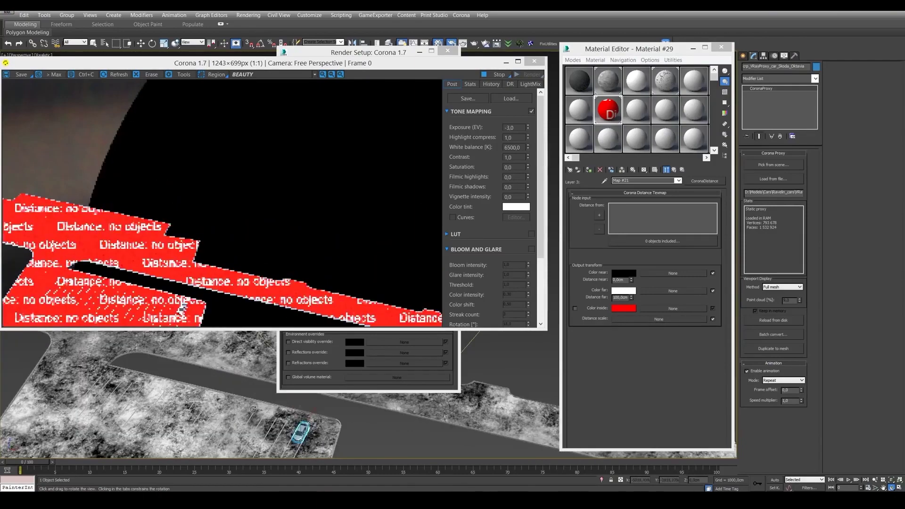
{"action": "middle_click_drag", "start_coordinate": [325, 430], "coordinate": [247, 364]}
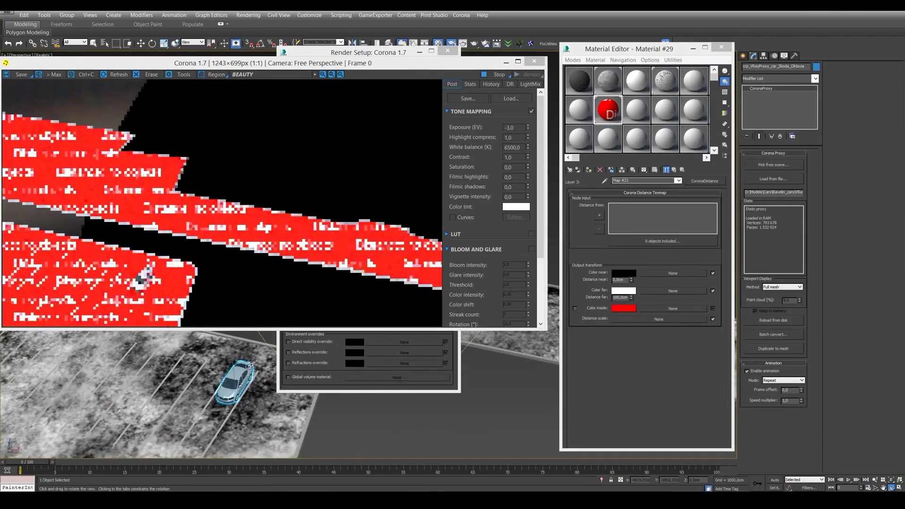
{"action": "scroll", "coordinate": [307, 357], "scroll_direction": "up", "scroll_amount": 5}
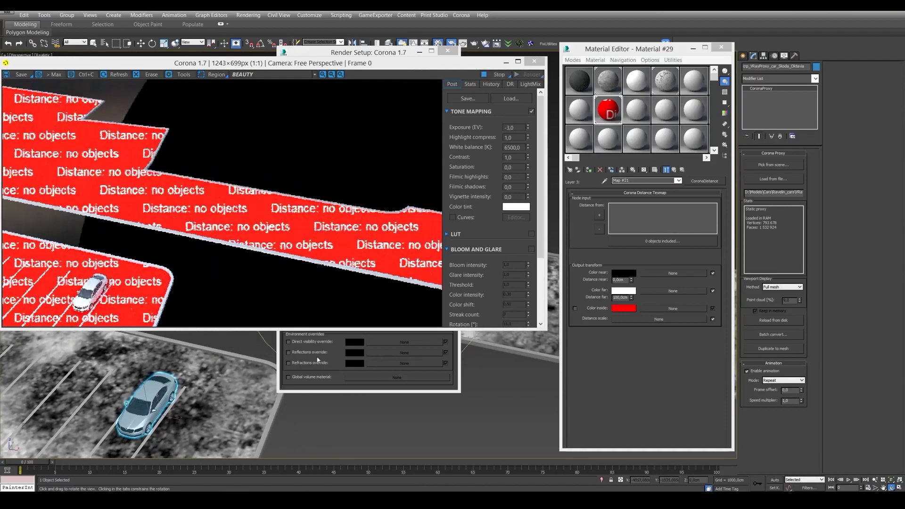
{"action": "middle_click_drag", "start_coordinate": [204, 388], "coordinate": [179, 369], "text": "alt"}
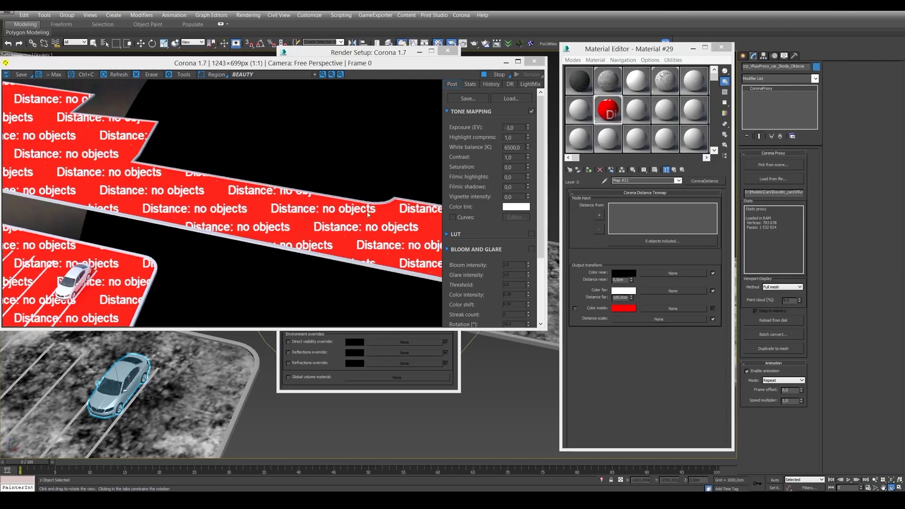
{"action": "left_click", "coordinate": [637, 104]}
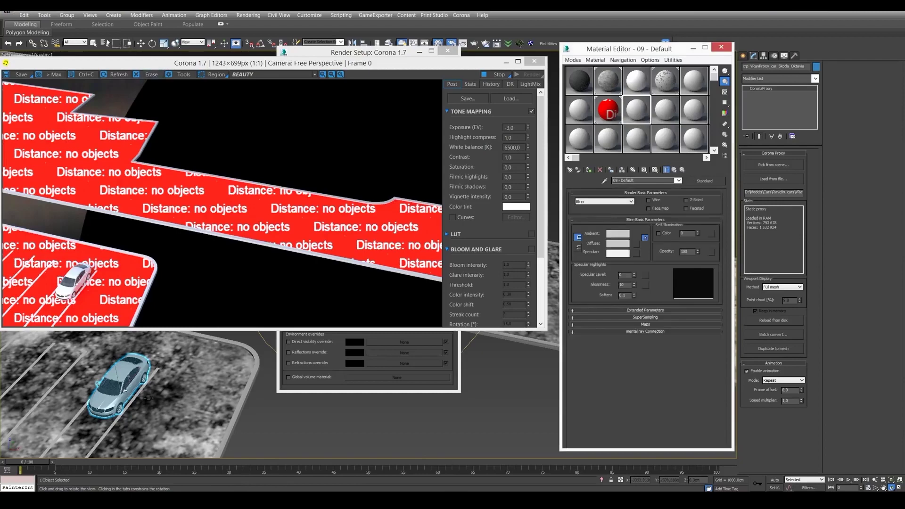
{"action": "left_click", "coordinate": [93, 43]}
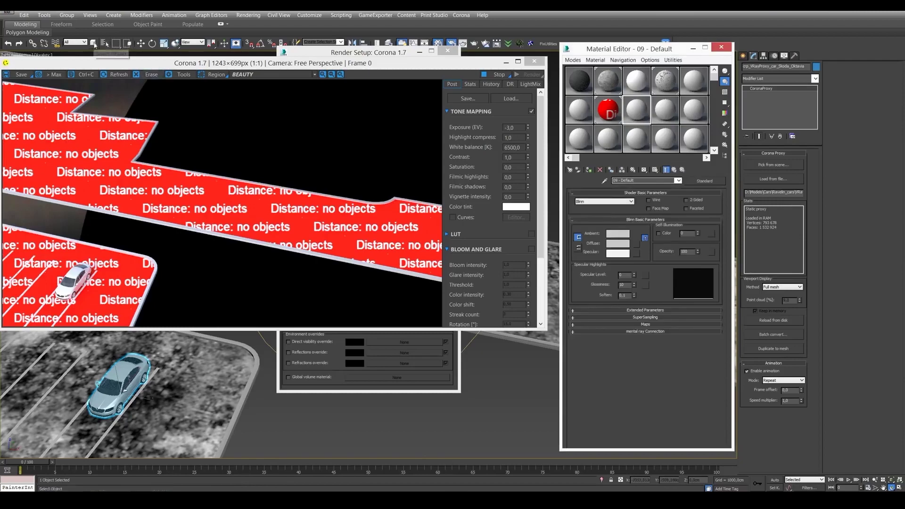
{"action": "left_click", "coordinate": [246, 387]}
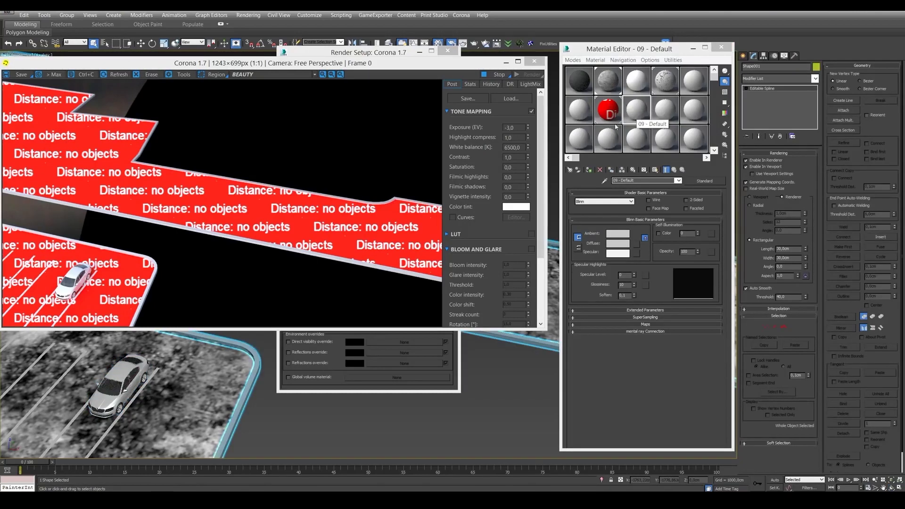
{"action": "left_click", "coordinate": [590, 170]}
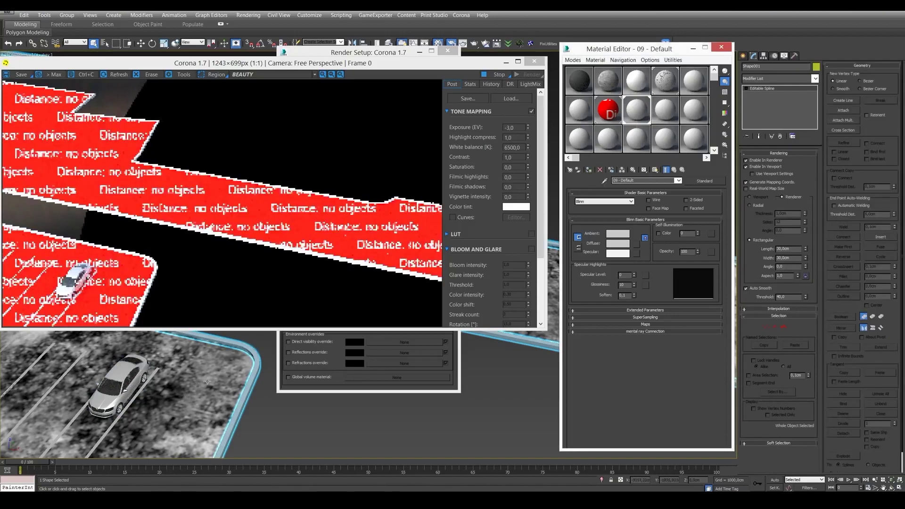
Add the selected curb spline to the asphalt material's CoronaDistance map as the object to measure distance from
{"action": "left_click", "coordinate": [607, 84]}
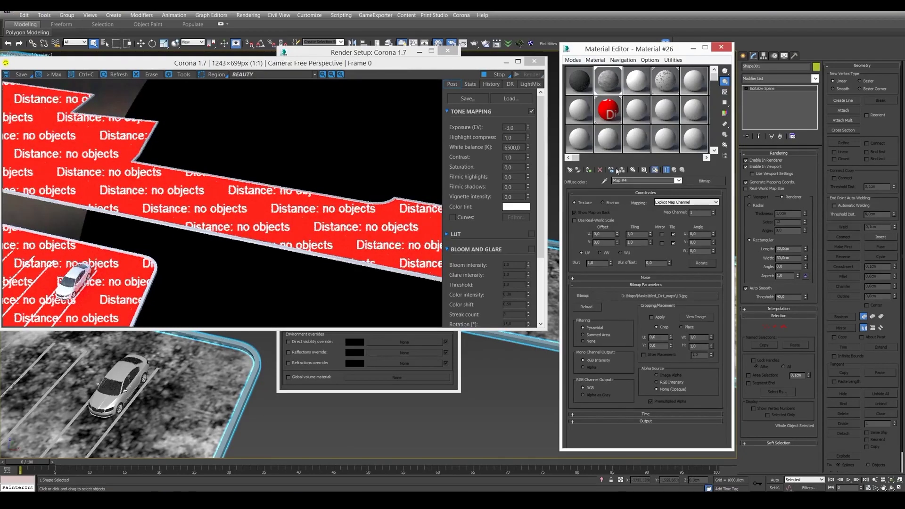
{"action": "left_click", "coordinate": [609, 115]}
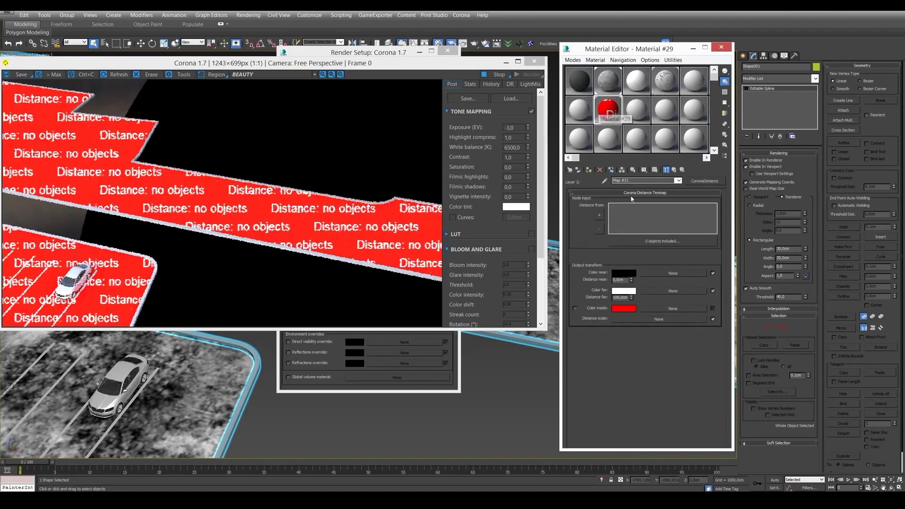
{"action": "left_click", "coordinate": [599, 216]}
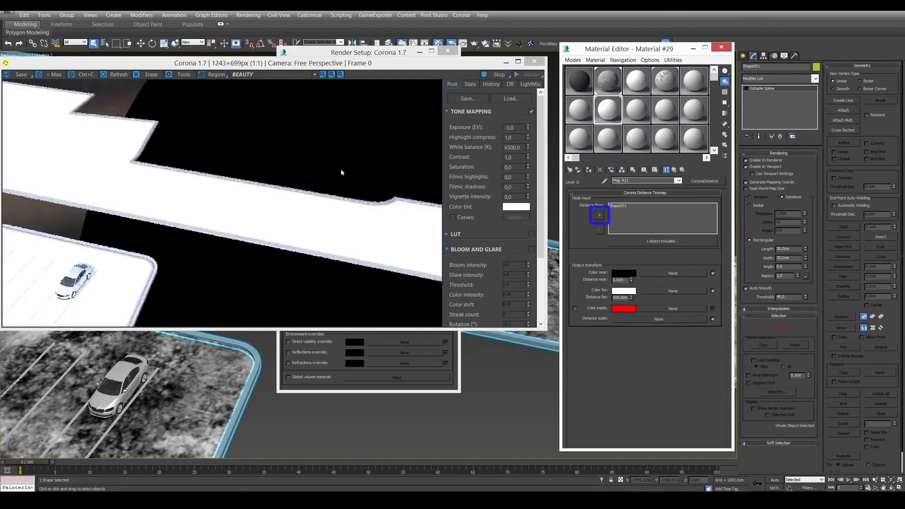
{"action": "key", "text": "Escape"}
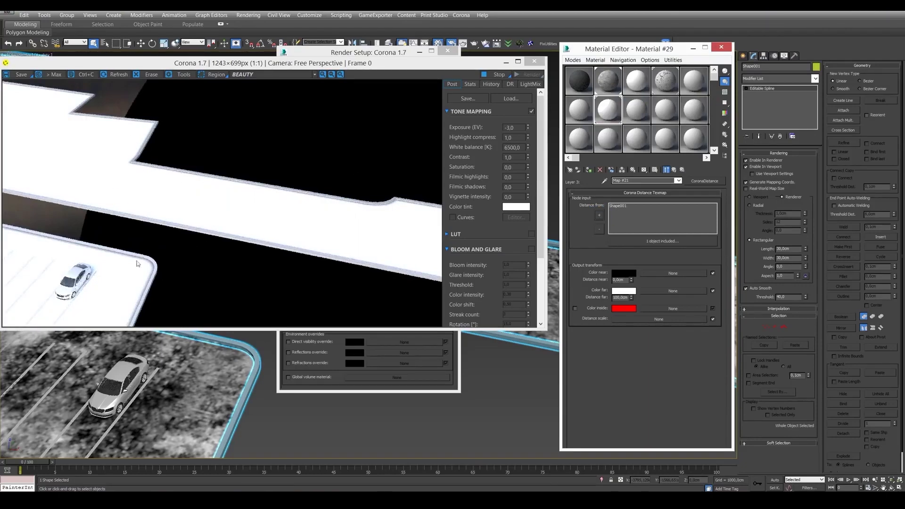
Set the CoronaDistance map's far distance to 700 cm
{"action": "mouse_move", "coordinate": [620, 296]}
{"action": "double_click", "coordinate": [621, 297]}
{"action": "type", "text": "700"}
{"action": "key", "text": "Return"}
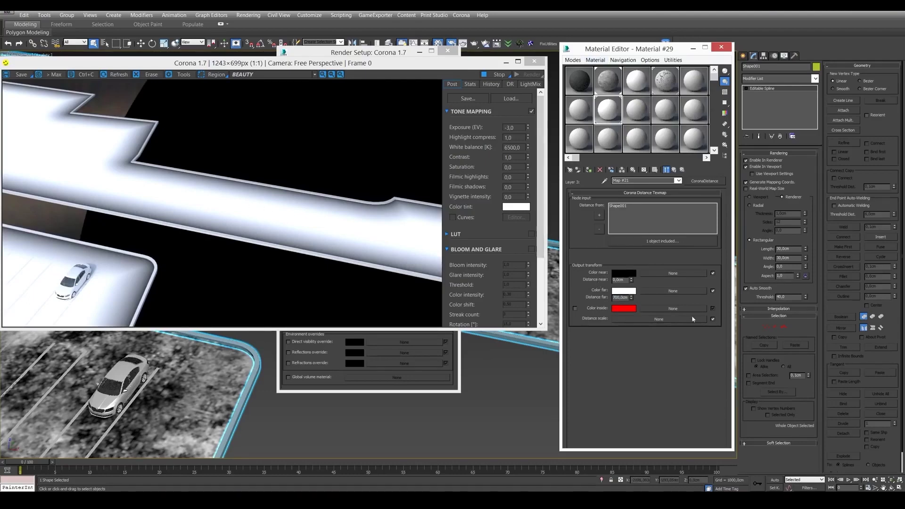
Set the Composite map's Layer 3 blending mode to Multiply and check the curb edges in the render
{"action": "left_click", "coordinate": [673, 171]}
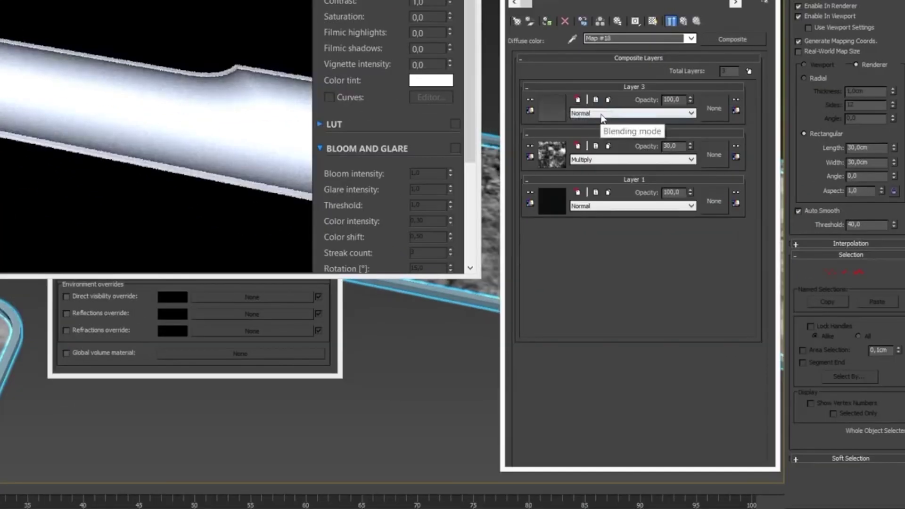
{"action": "left_click", "coordinate": [622, 229]}
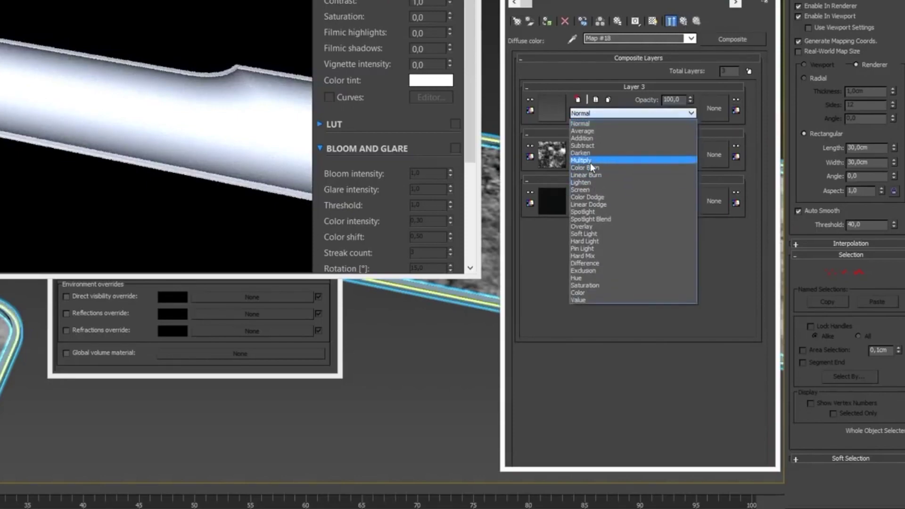
{"action": "left_click", "coordinate": [590, 163]}
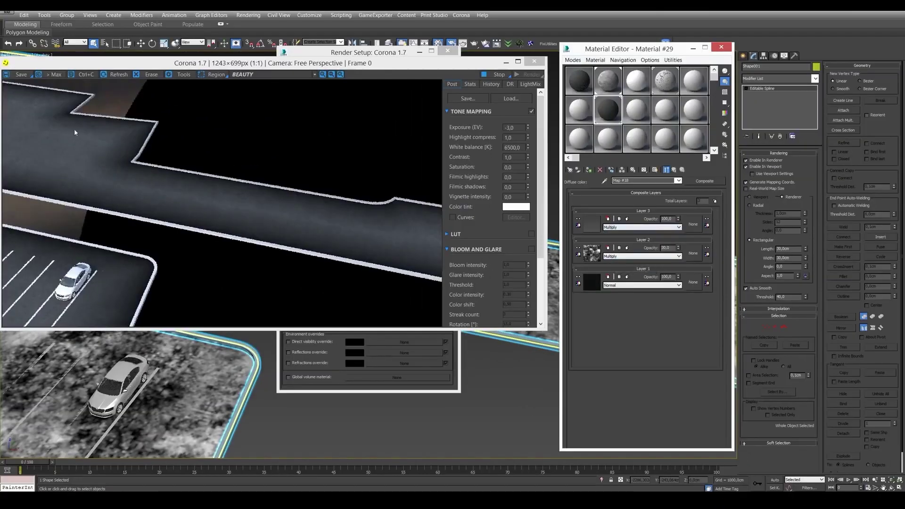
{"action": "scroll", "coordinate": [220, 423], "scroll_direction": "down", "scroll_amount": 1}
{"action": "middle_click_drag", "start_coordinate": [221, 423], "coordinate": [304, 420]}
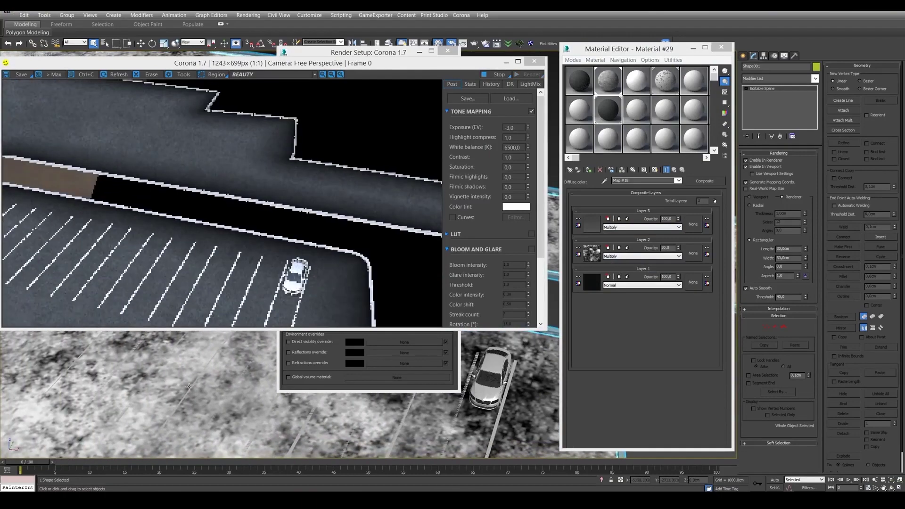
{"action": "scroll", "coordinate": [189, 386], "scroll_direction": "down", "scroll_amount": 4}
{"action": "scroll", "coordinate": [189, 386], "scroll_direction": "down", "scroll_amount": 3}
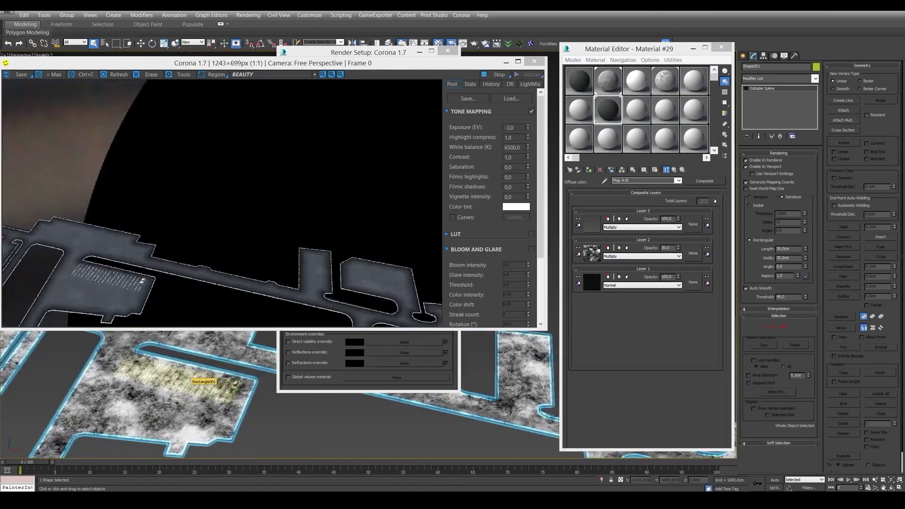
{"action": "middle_click_drag", "start_coordinate": [153, 414], "coordinate": [228, 355]}
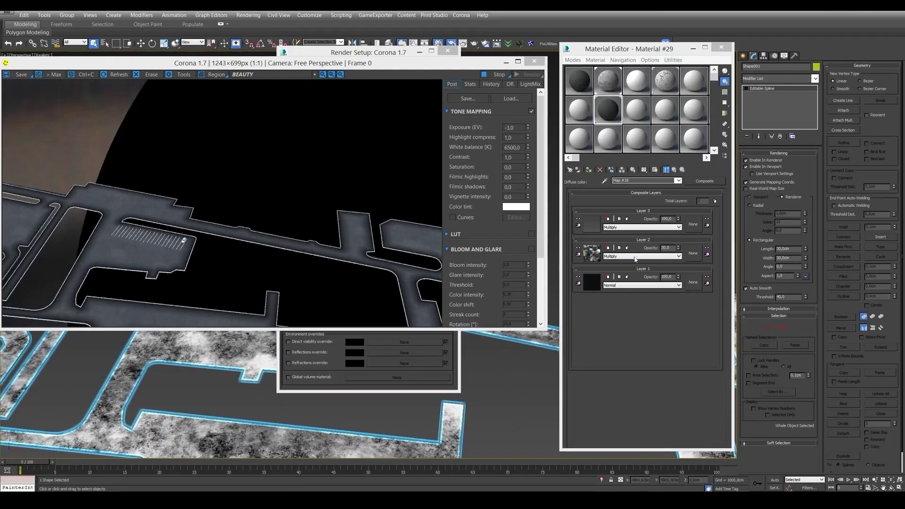
Set the Layer 3 opacity to 50 and check the softened edge darkening around the parking lot
{"action": "left_click", "coordinate": [667, 219]}
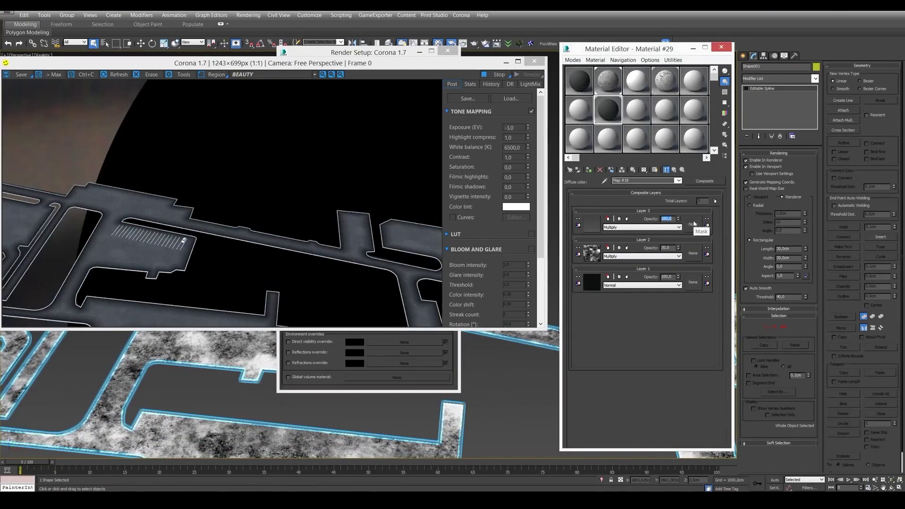
{"action": "type", "text": "50"}
{"action": "key", "text": "Return"}
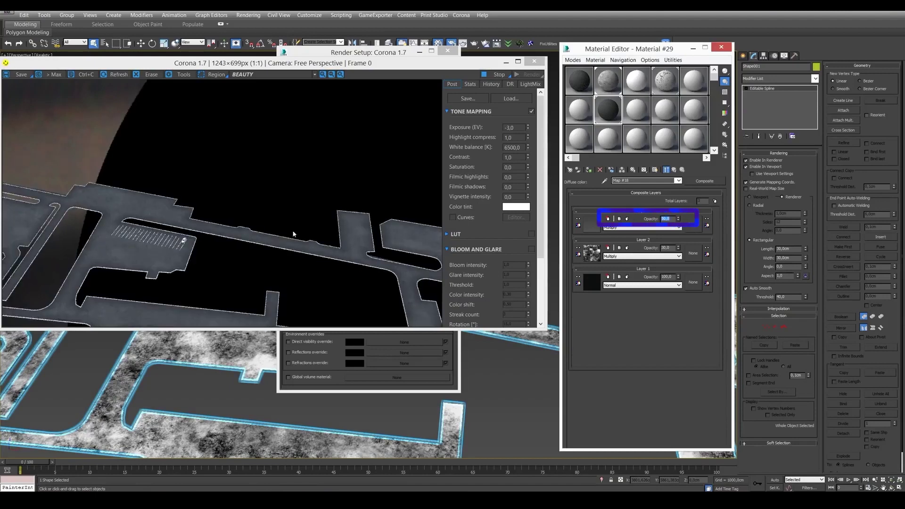
{"action": "left_click", "coordinate": [90, 228]}
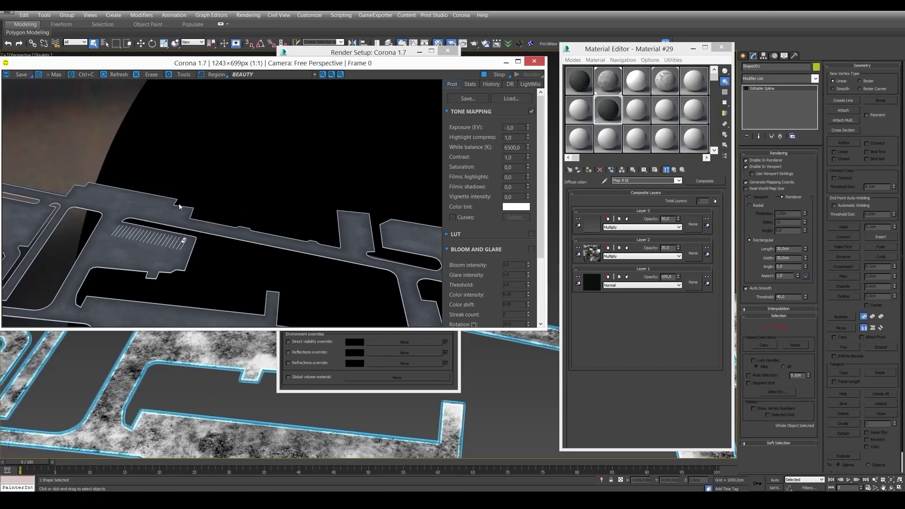
{"action": "scroll", "coordinate": [201, 400], "scroll_direction": "up", "scroll_amount": 5}
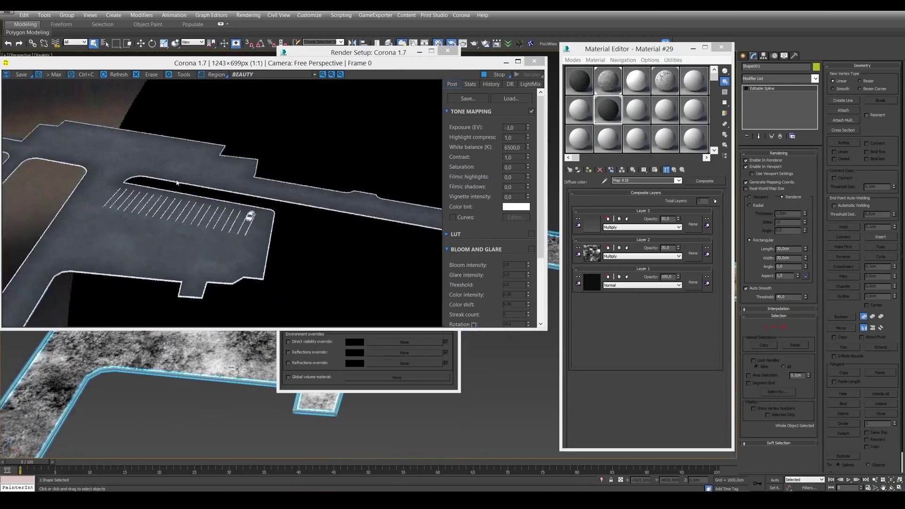
{"action": "middle_click_drag", "start_coordinate": [148, 388], "coordinate": [87, 388]}
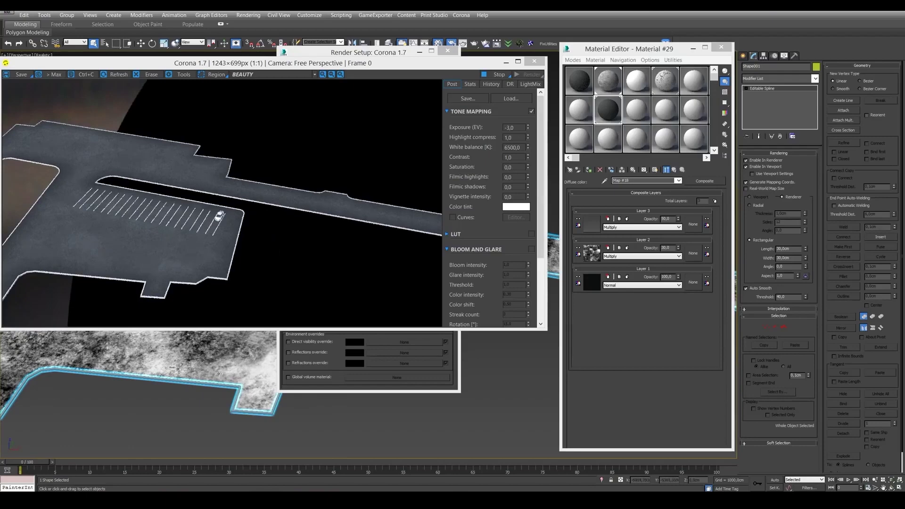
{"action": "scroll", "coordinate": [218, 374], "scroll_direction": "down", "scroll_amount": 3}
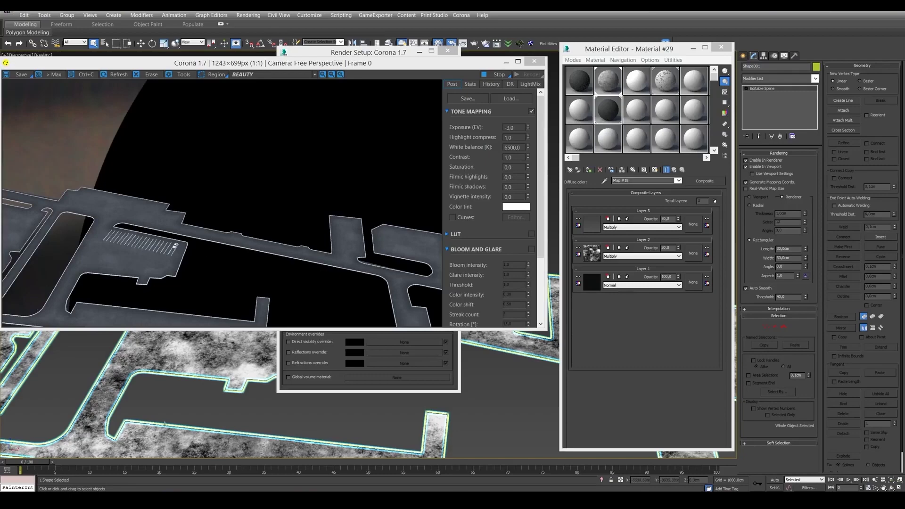
Move the Corona frame buffer over the material settings, clearing the viewport
{"action": "left_click_drag", "start_coordinate": [333, 63], "coordinate": [337, 60]}
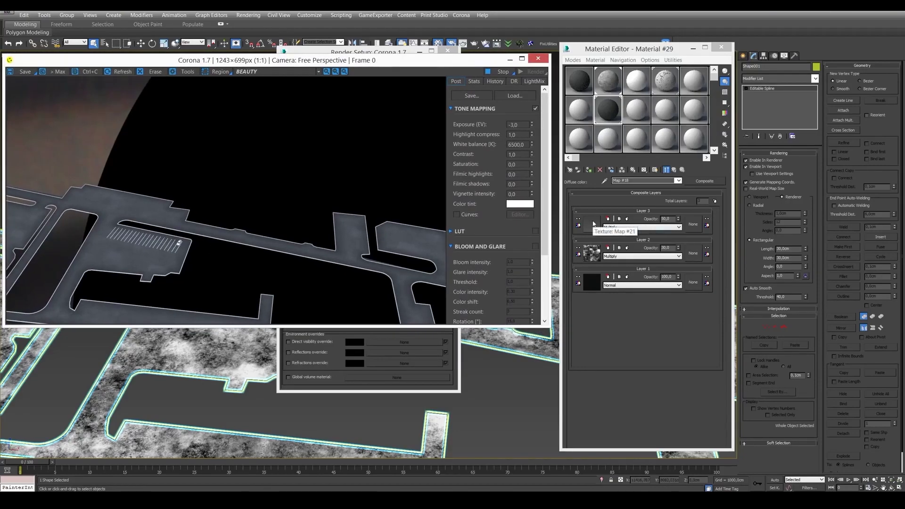
{"action": "left_click_drag", "start_coordinate": [310, 63], "coordinate": [633, 70]}
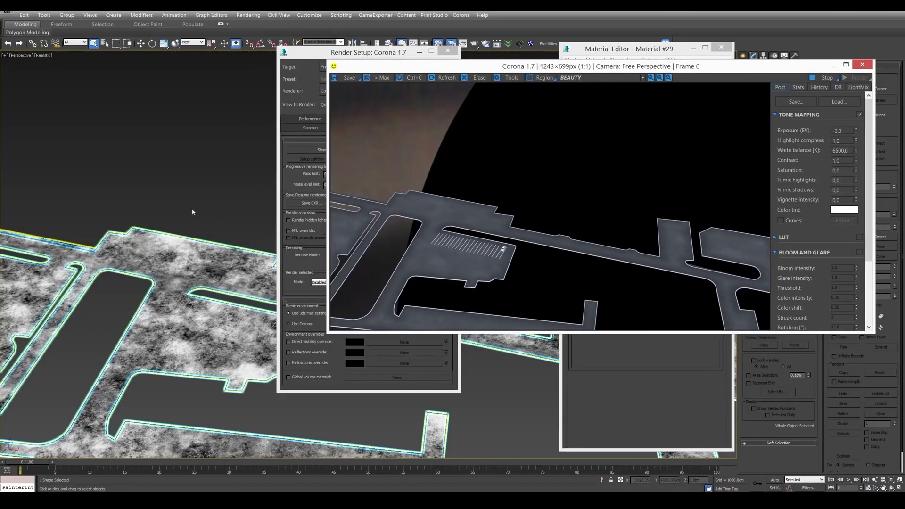
Unhide the hidden Line001 wheel-track spline that runs along the road
{"action": "middle_click_drag", "start_coordinate": [190, 209], "coordinate": [140, 183]}
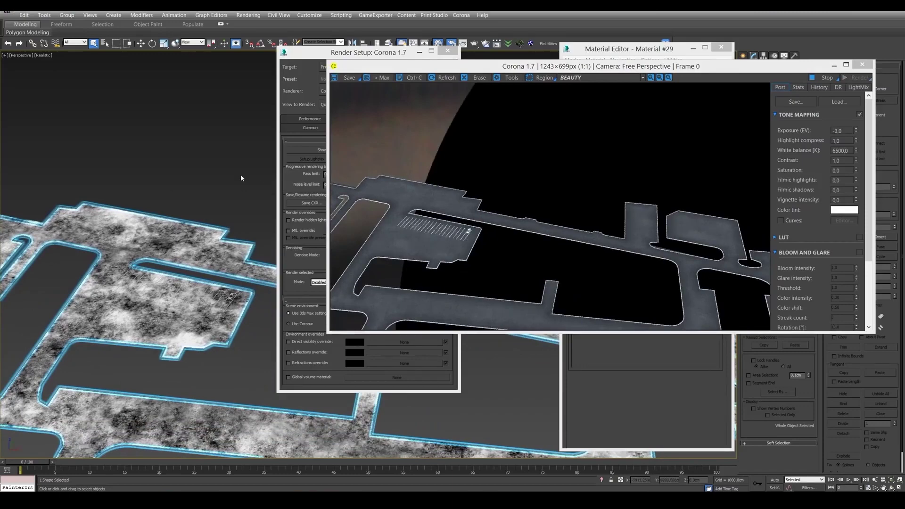
{"action": "right_click", "coordinate": [198, 183]}
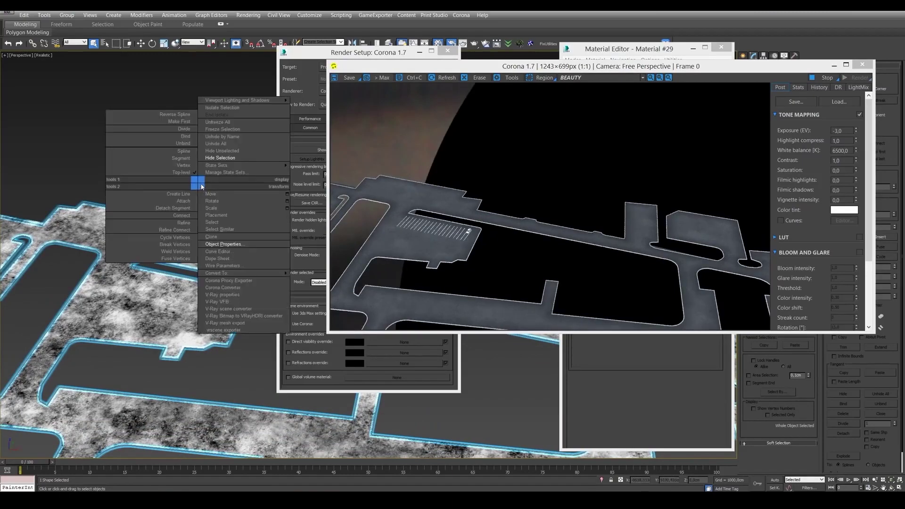
{"action": "left_click", "coordinate": [213, 137]}
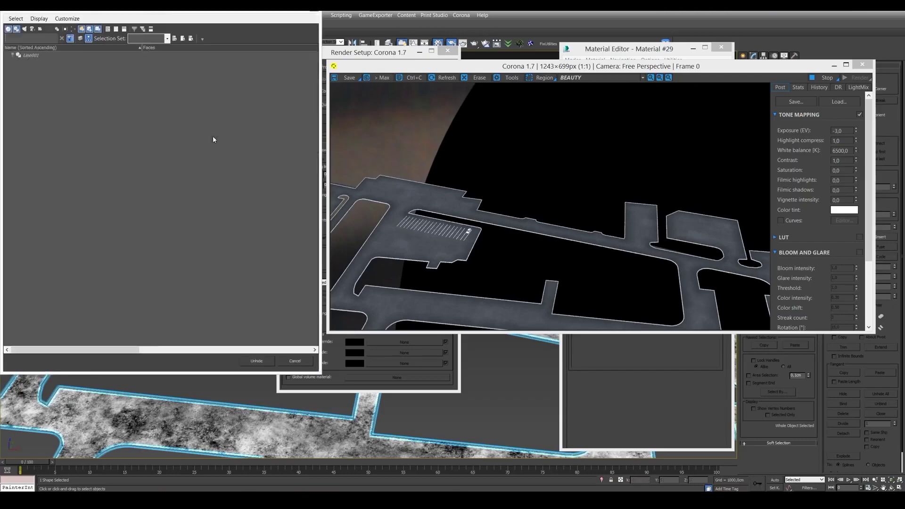
{"action": "left_click", "coordinate": [31, 55]}
{"action": "left_click", "coordinate": [256, 361]}
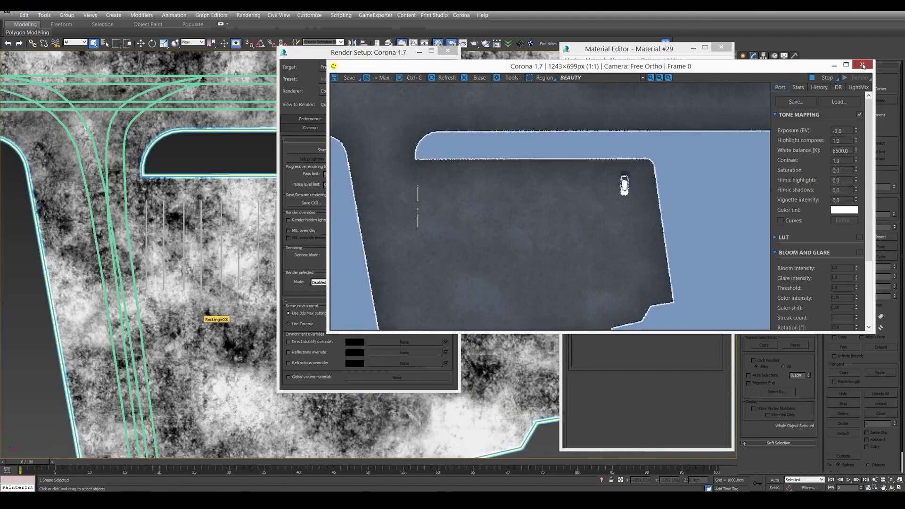
Close the Corona frame buffer and Render Setup, and show the top view in wireframe
{"action": "left_click", "coordinate": [863, 65]}
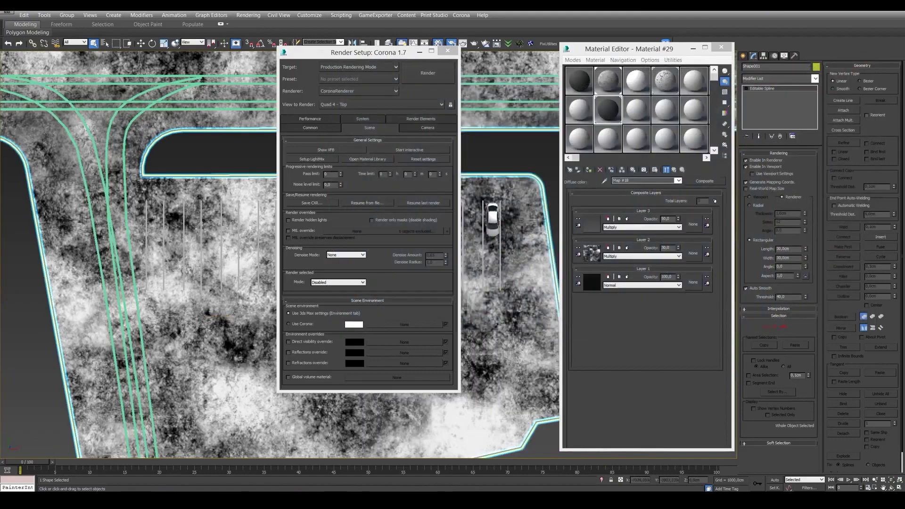
{"action": "left_click", "coordinate": [447, 51]}
{"action": "key", "text": "F3"}
Examine how the wheel-track splines follow the road's bends and side-road junctions in the top view
{"action": "middle_click_drag", "start_coordinate": [289, 217], "coordinate": [257, 246]}
{"action": "scroll", "coordinate": [257, 246], "scroll_direction": "down", "scroll_amount": 5}
{"action": "middle_click_drag", "start_coordinate": [221, 281], "coordinate": [178, 166]}
{"action": "scroll", "coordinate": [248, 237], "scroll_direction": "up", "scroll_amount": 5}
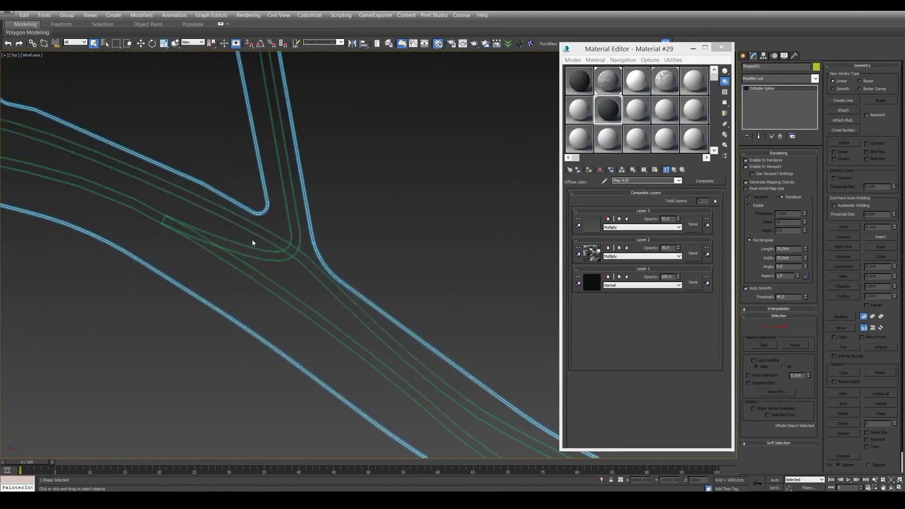
{"action": "middle_click_drag", "start_coordinate": [157, 225], "coordinate": [236, 283]}
{"action": "scroll", "coordinate": [236, 283], "scroll_direction": "down", "scroll_amount": 6}
{"action": "middle_click_drag", "start_coordinate": [319, 261], "coordinate": [76, 249]}
{"action": "scroll", "coordinate": [229, 334], "scroll_direction": "up", "scroll_amount": 4}
{"action": "middle_click_drag", "start_coordinate": [229, 334], "coordinate": [364, 288]}
{"action": "middle_click_drag", "start_coordinate": [364, 212], "coordinate": [394, 236]}
{"action": "scroll", "coordinate": [325, 318], "scroll_direction": "down", "scroll_amount": 8}
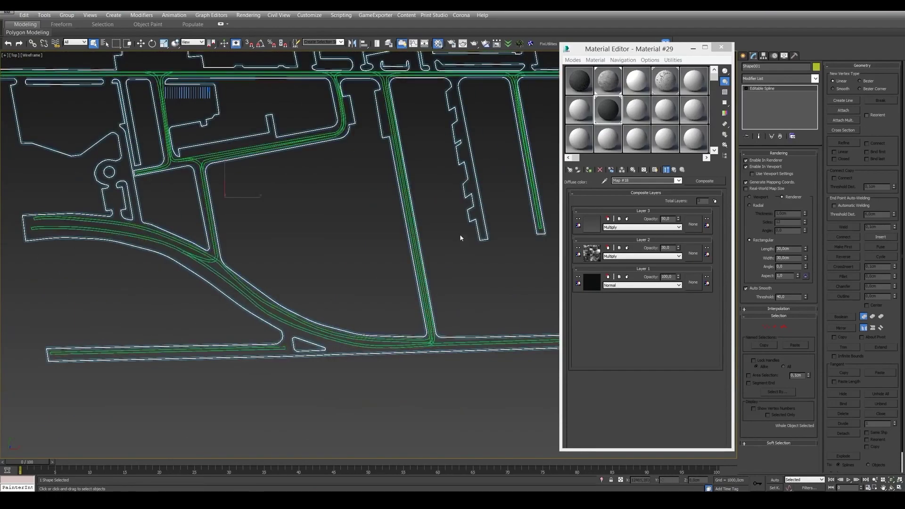
Examine the track splines around the parking lot and along the main road's intersections
{"action": "middle_click_drag", "start_coordinate": [454, 229], "coordinate": [340, 322]}
{"action": "middle_click_drag", "start_coordinate": [228, 218], "coordinate": [425, 255]}
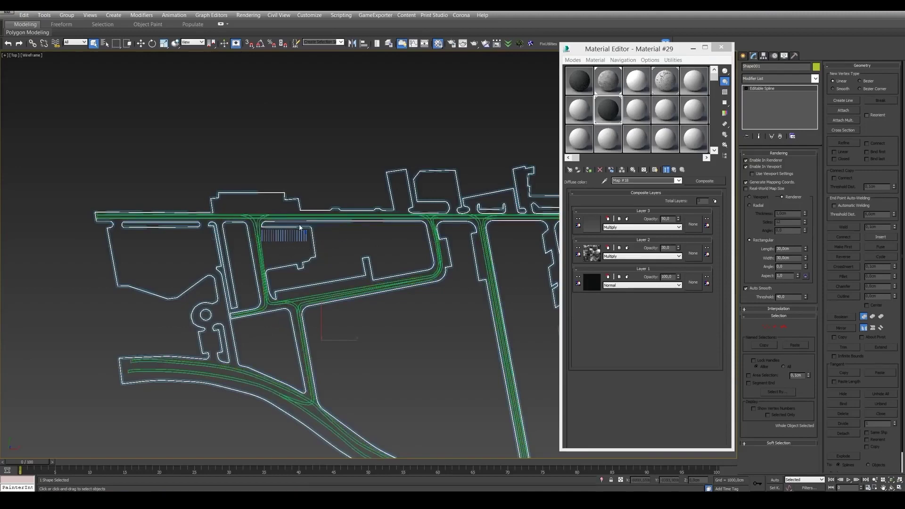
{"action": "scroll", "coordinate": [320, 244], "scroll_direction": "up", "scroll_amount": 10}
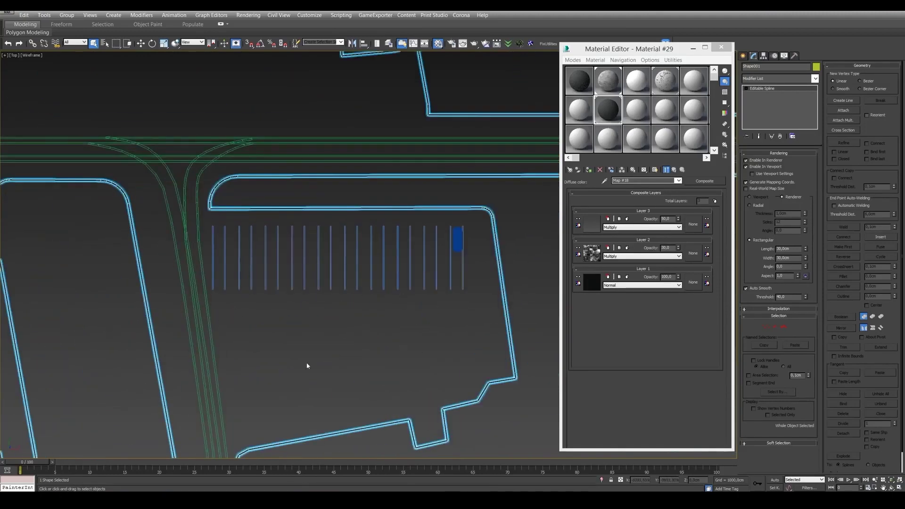
{"action": "middle_click_drag", "start_coordinate": [381, 268], "coordinate": [272, 278]}
{"action": "scroll", "coordinate": [366, 249], "scroll_direction": "down", "scroll_amount": 5}
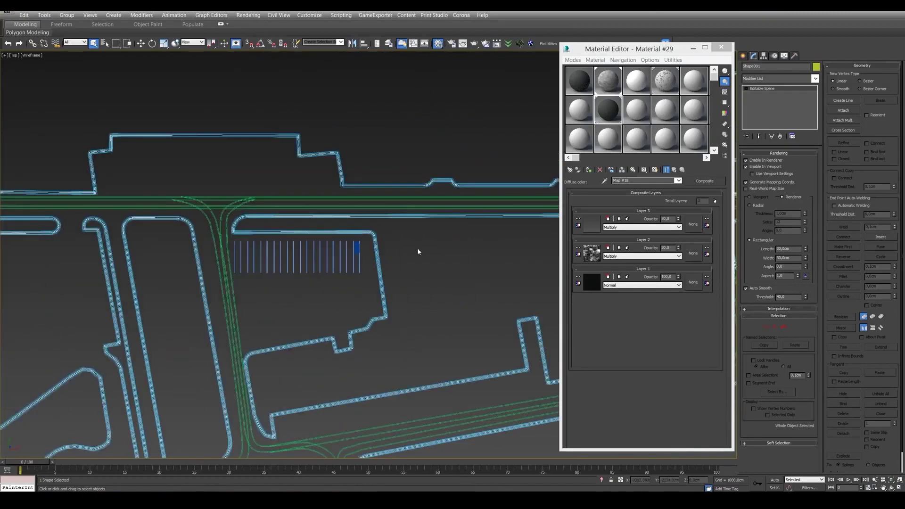
{"action": "middle_click_drag", "start_coordinate": [422, 256], "coordinate": [132, 219]}
{"action": "scroll", "coordinate": [349, 194], "scroll_direction": "down", "scroll_amount": 3}
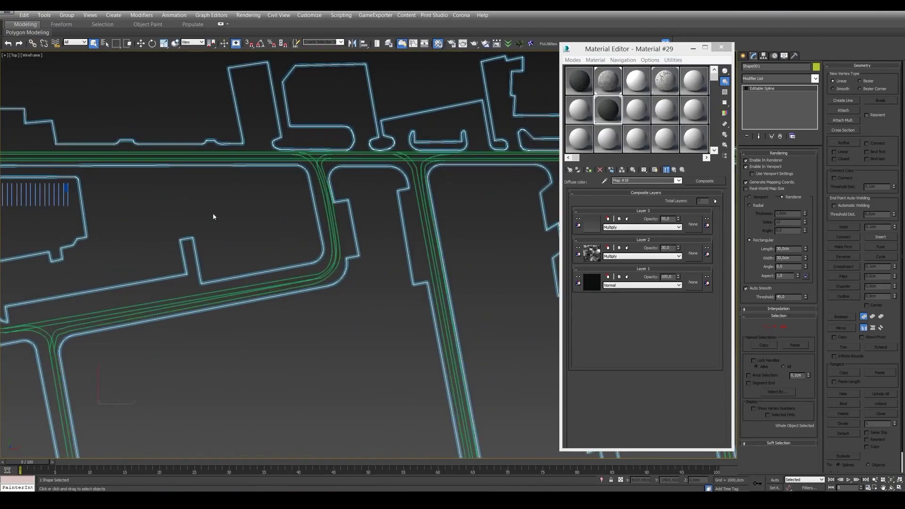
{"action": "middle_click_drag", "start_coordinate": [214, 215], "coordinate": [278, 297]}
{"action": "scroll", "coordinate": [355, 243], "scroll_direction": "up", "scroll_amount": 5}
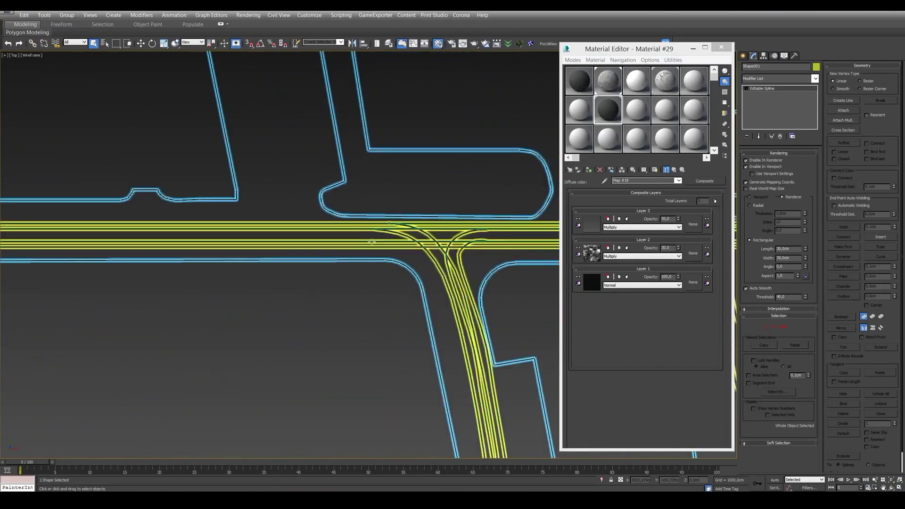
Select the Line001 track spline and check its rectangular rendering length and width
{"action": "left_click", "coordinate": [433, 242]}
{"action": "left_click_drag", "start_coordinate": [669, 49], "coordinate": [619, 41]}
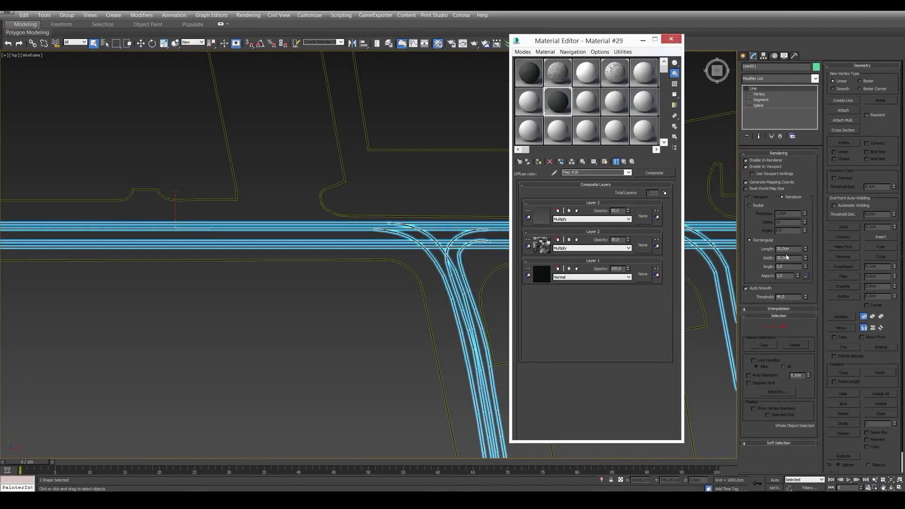
{"action": "middle_click_drag", "start_coordinate": [363, 269], "coordinate": [253, 280]}
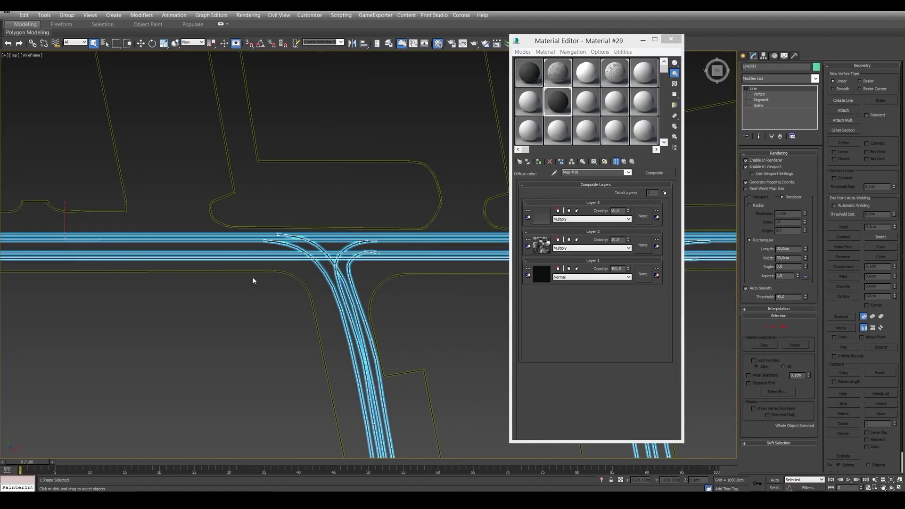
Check the track spline's height against the road in the front view and in shaded perspective
{"action": "key", "text": "f"}
{"action": "scroll", "coordinate": [282, 264], "scroll_direction": "down", "scroll_amount": 10}
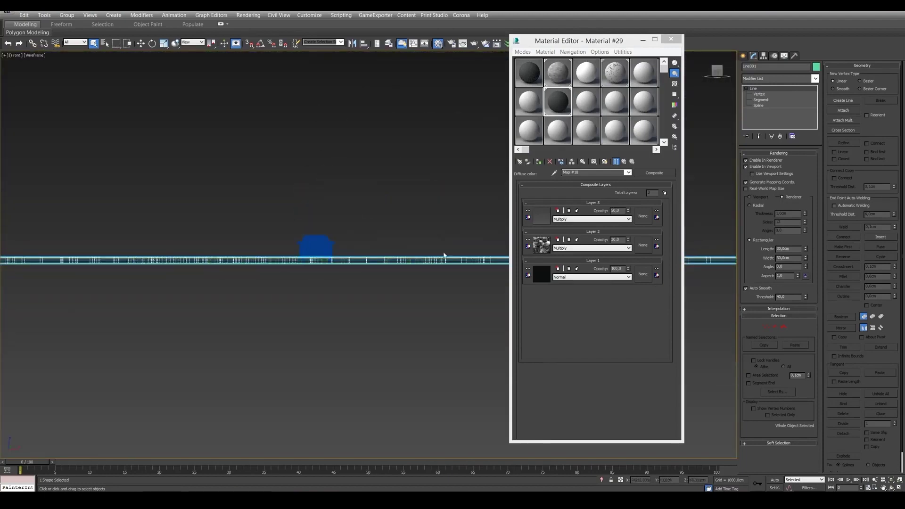
{"action": "key", "text": "p"}
{"action": "left_click", "coordinate": [891, 487]}
{"action": "left_click_drag", "start_coordinate": [478, 283], "coordinate": [467, 295]}
{"action": "scroll", "coordinate": [390, 245], "scroll_direction": "down", "scroll_amount": 4}
{"action": "scroll", "coordinate": [406, 269], "scroll_direction": "up", "scroll_amount": 4}
{"action": "key", "text": "F3"}
{"action": "middle_click_drag", "start_coordinate": [405, 293], "coordinate": [321, 295]}
{"action": "left_click_drag", "start_coordinate": [322, 296], "coordinate": [228, 327]}
{"action": "scroll", "coordinate": [342, 275], "scroll_direction": "up", "scroll_amount": 4}
{"action": "middle_click_drag", "start_coordinate": [342, 276], "coordinate": [306, 280]}
{"action": "left_click_drag", "start_coordinate": [306, 281], "coordinate": [320, 306]}
Check the Renderable setting in the Line001 spline's object properties
{"action": "right_click", "coordinate": [290, 214]}
{"action": "right_click", "coordinate": [287, 212]}
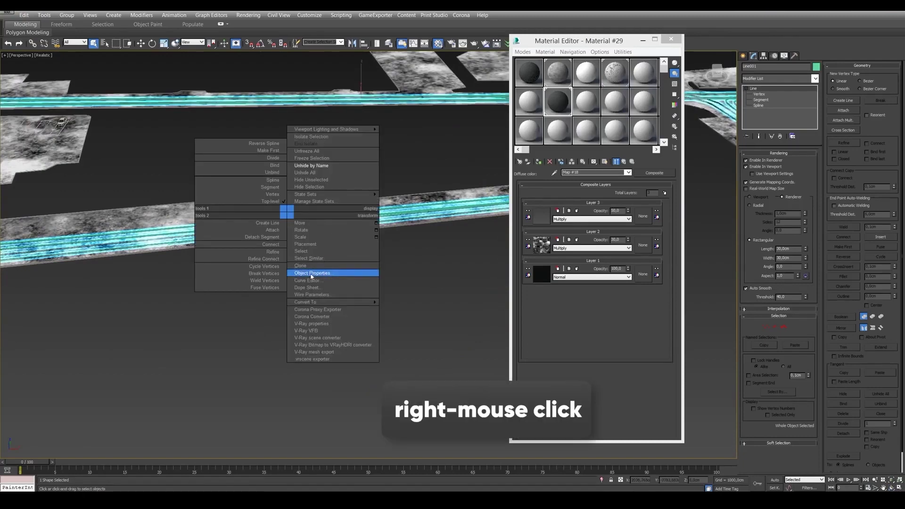
{"action": "left_click", "coordinate": [302, 274]}
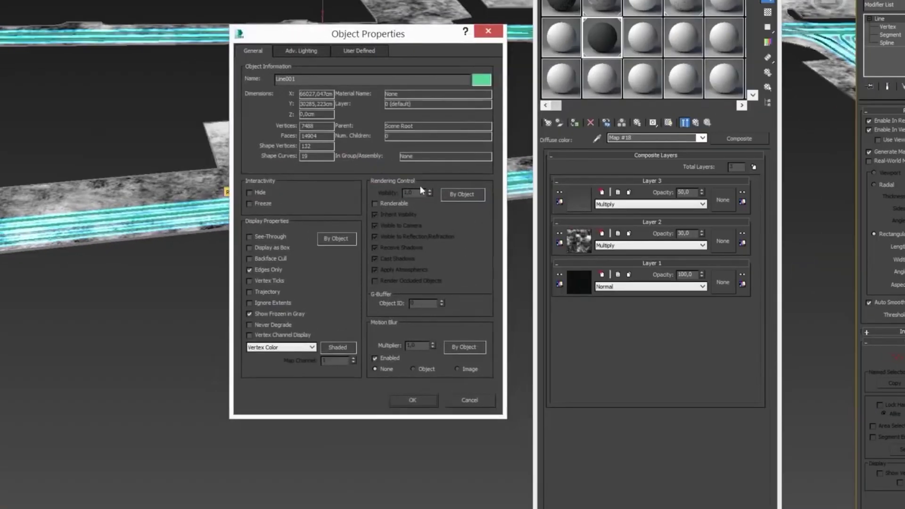
{"action": "left_click", "coordinate": [415, 400]}
Examine the track splines across the road network in shaded and wireframe display, and clear the selection
{"action": "middle_click_drag", "start_coordinate": [303, 145], "coordinate": [106, 234]}
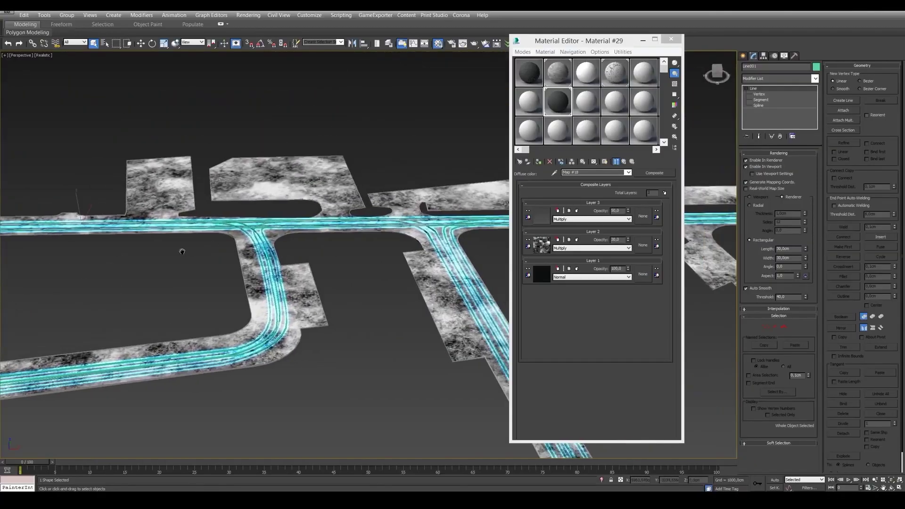
{"action": "scroll", "coordinate": [220, 239], "scroll_direction": "down", "scroll_amount": 5}
{"action": "middle_click_drag", "start_coordinate": [220, 252], "coordinate": [192, 235]}
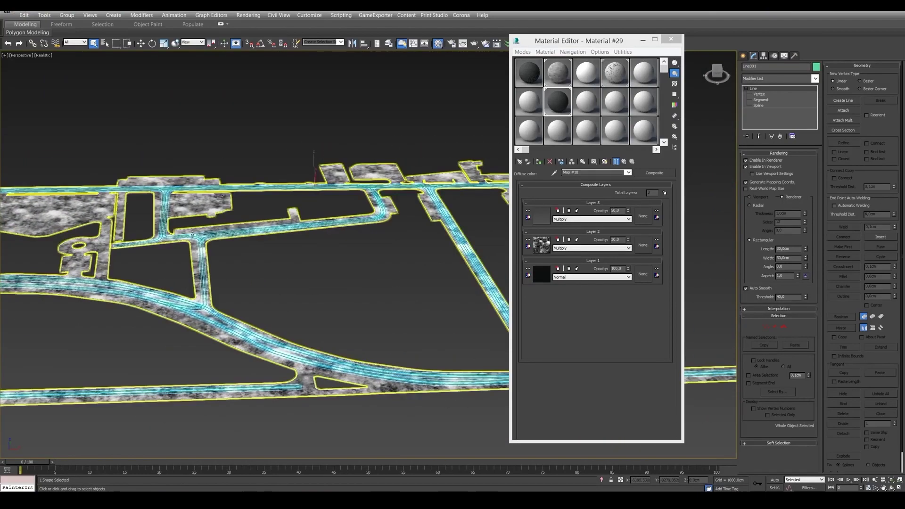
{"action": "key", "text": "F3"}
{"action": "key", "text": "F3"}
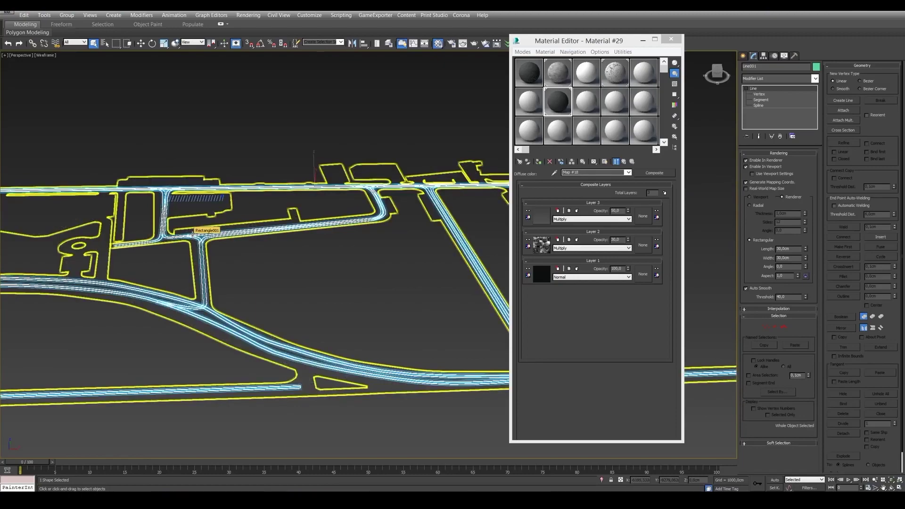
{"action": "mouse_move", "coordinate": [380, 213]}
{"action": "middle_mouse_down"}
{"action": "mouse_move", "coordinate": [330, 233]}
{"action": "mouse_move", "coordinate": [371, 266]}
{"action": "middle_mouse_up"}
{"action": "left_click", "coordinate": [328, 327]}
{"action": "scroll", "coordinate": [350, 323], "scroll_direction": "up", "scroll_amount": 8}
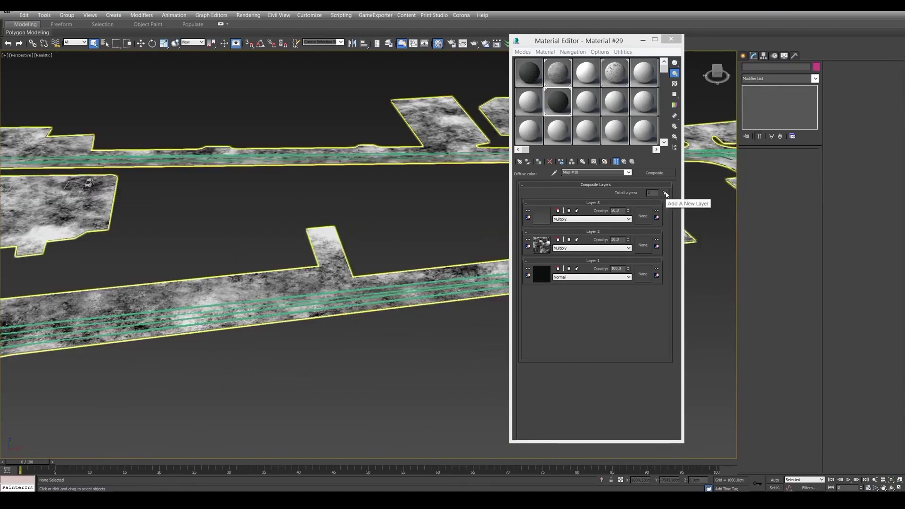
Add a fourth layer to the Composite map and assign a CoronaDistance map as its texture
{"action": "left_click", "coordinate": [666, 193]}
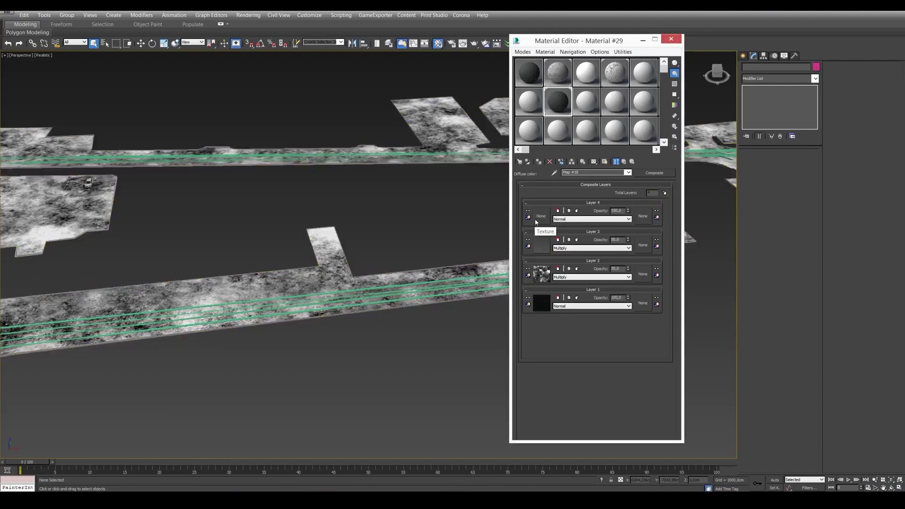
{"action": "left_click", "coordinate": [541, 215]}
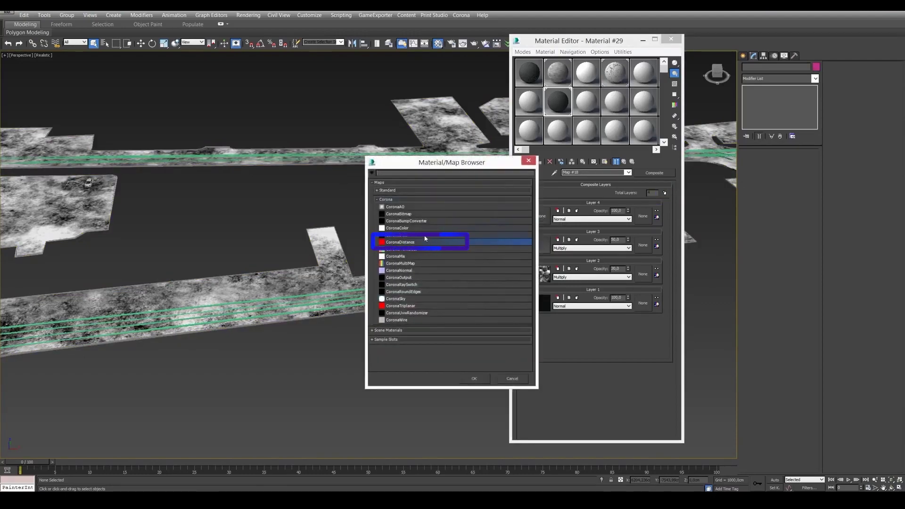
{"action": "double_click", "coordinate": [414, 243]}
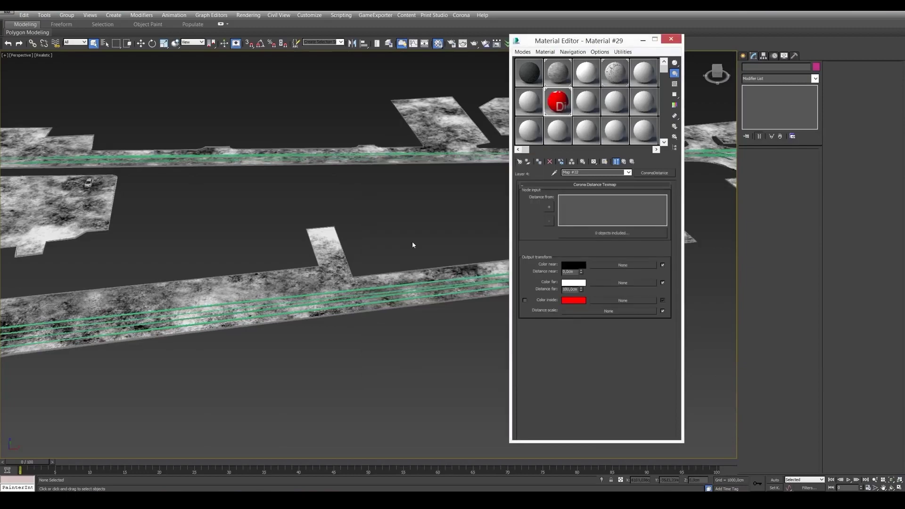
Add the Line001 track spline as the CoronaDistance map's source object and set the far distance to 300 cm
{"action": "left_click", "coordinate": [364, 287]}
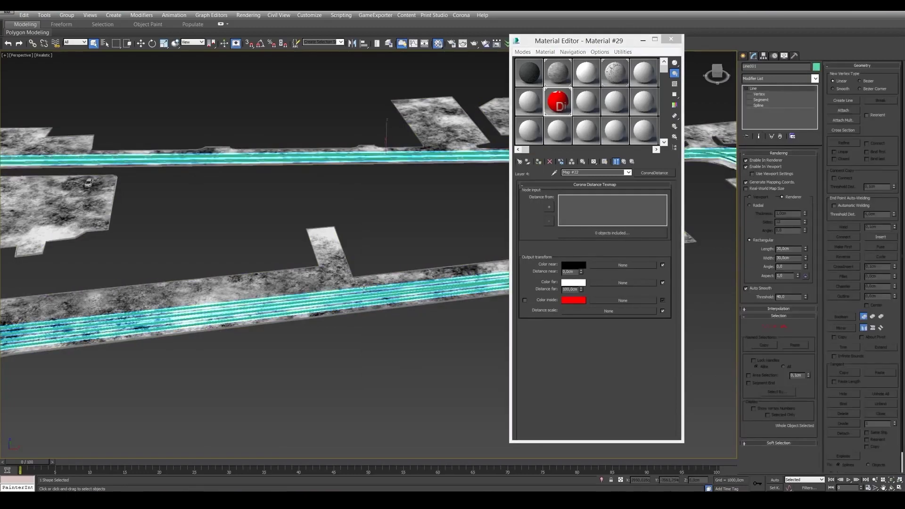
{"action": "left_click", "coordinate": [550, 208]}
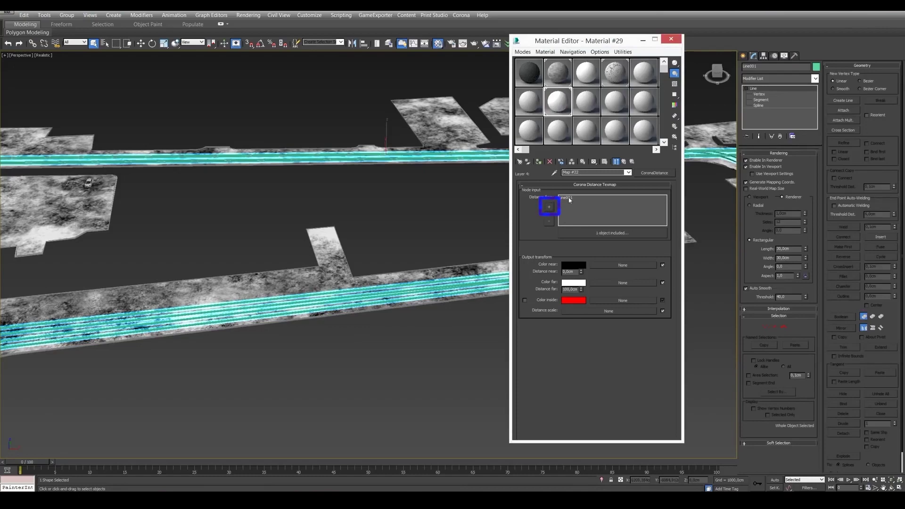
{"action": "mouse_move", "coordinate": [564, 290]}
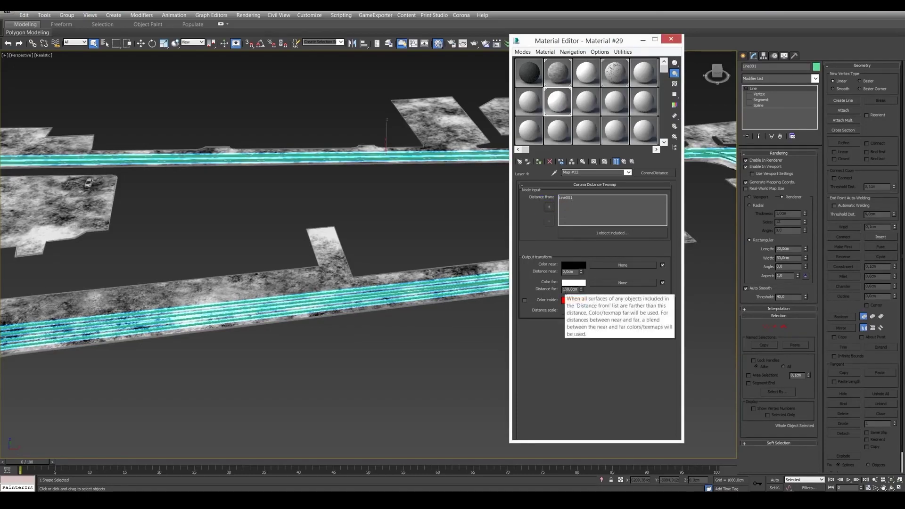
{"action": "double_click", "coordinate": [567, 289]}
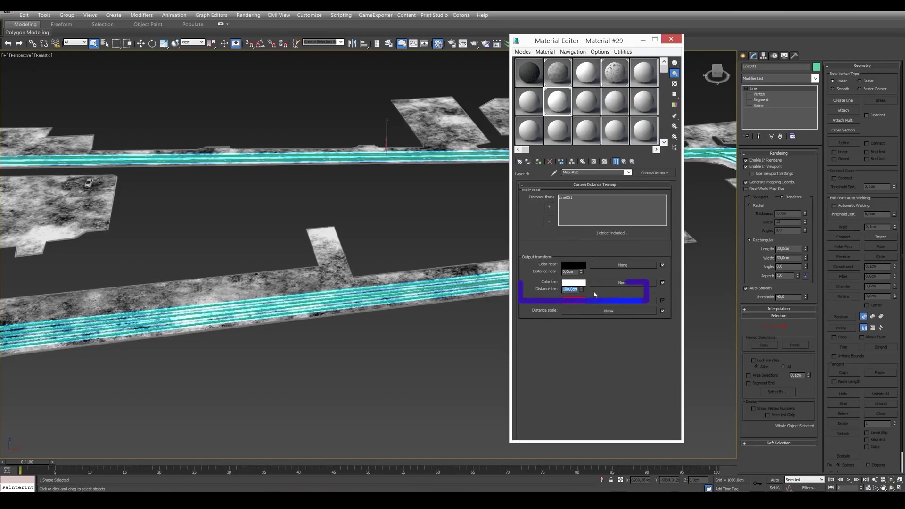
{"action": "type", "text": "3000"}
{"action": "key", "text": "Return"}
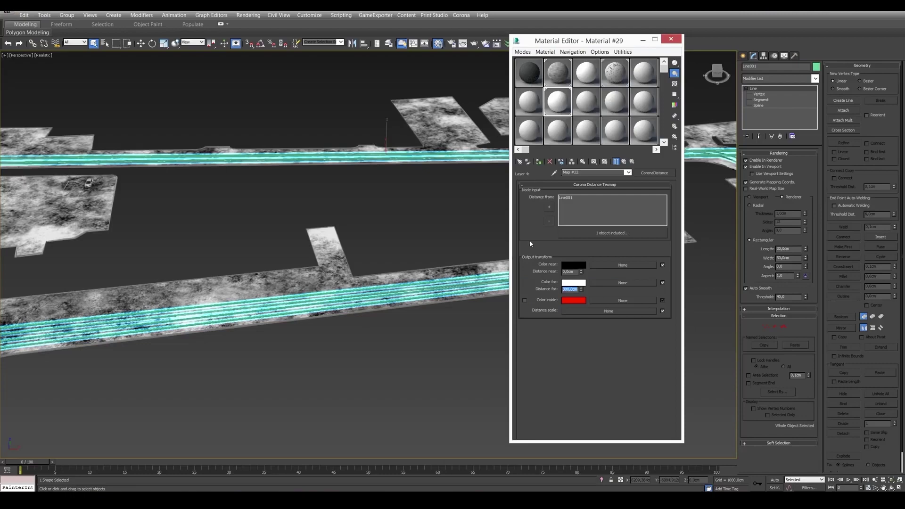
{"action": "left_click", "coordinate": [539, 231]}
Return to the Composite map and set the Layer 4 blending mode to Multiply
{"action": "left_click", "coordinate": [624, 162]}
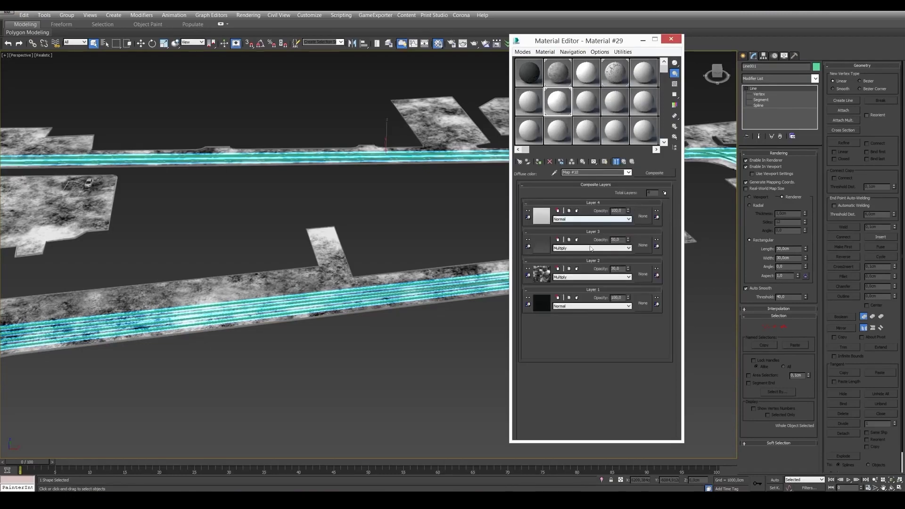
{"action": "left_click", "coordinate": [591, 218]}
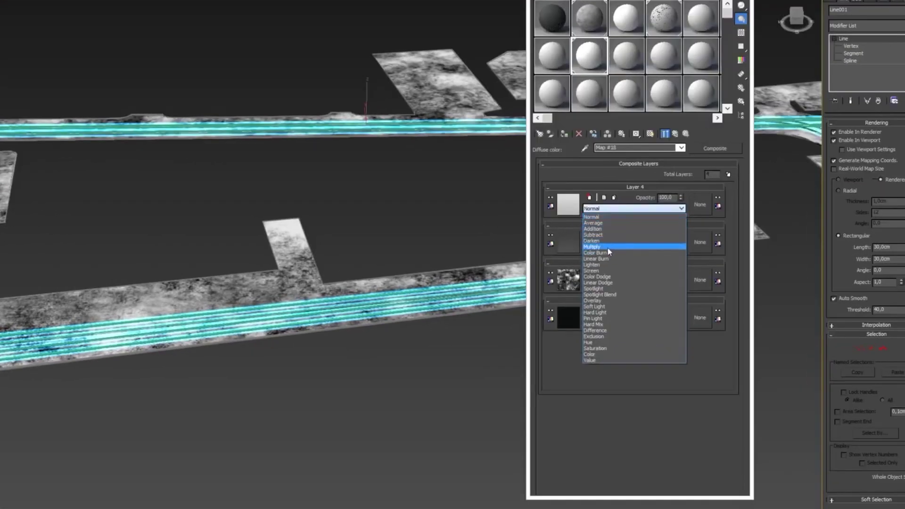
{"action": "left_click", "coordinate": [607, 247]}
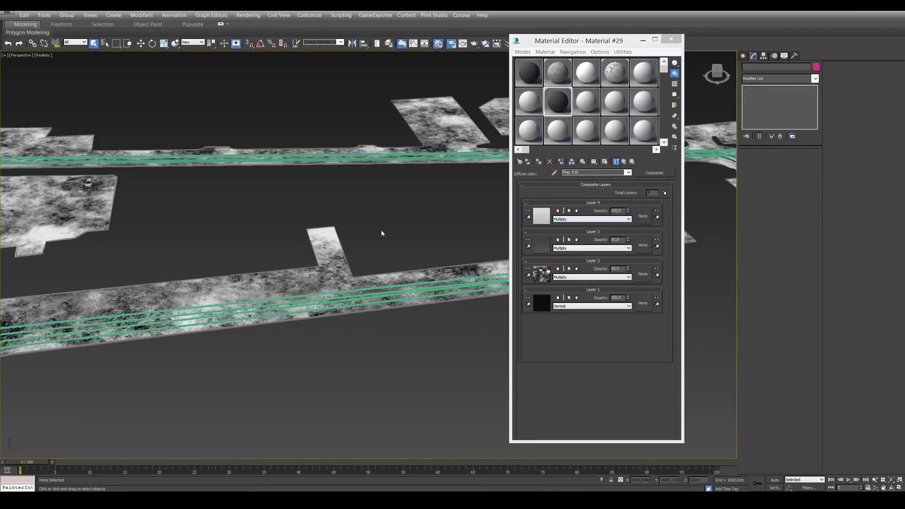
Start the interactive Corona render and check the wheel tracks along the road
{"action": "key", "text": "F10"}
{"action": "left_click", "coordinate": [419, 151]}
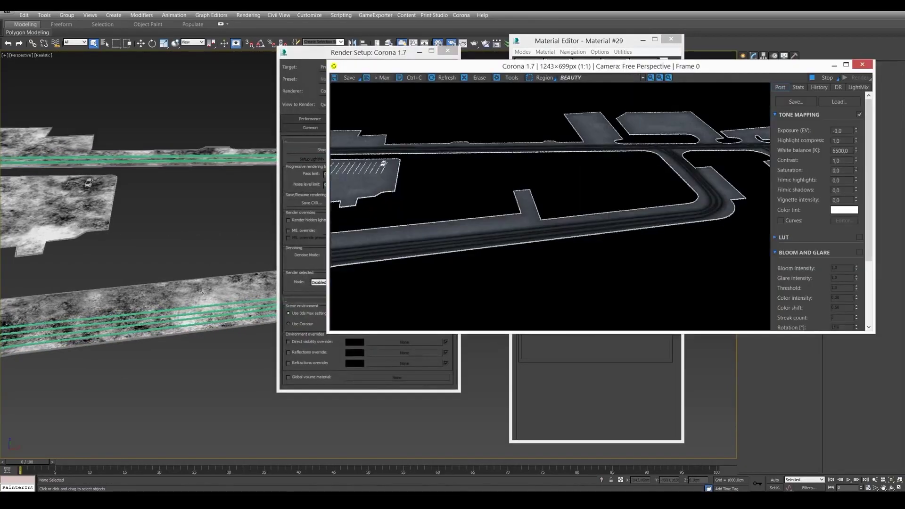
{"action": "middle_click_drag", "start_coordinate": [203, 293], "coordinate": [110, 308]}
{"action": "mouse_move", "coordinate": [225, 287]}
{"action": "middle_mouse_down"}
{"action": "mouse_move", "coordinate": [129, 313]}
{"action": "mouse_move", "coordinate": [176, 363]}
{"action": "mouse_move", "coordinate": [118, 264]}
{"action": "mouse_move", "coordinate": [90, 302]}
{"action": "middle_mouse_up"}
{"action": "scroll", "coordinate": [176, 363], "scroll_direction": "down", "scroll_amount": 2}
{"action": "left_click_drag", "start_coordinate": [593, 70], "coordinate": [506, 114]}
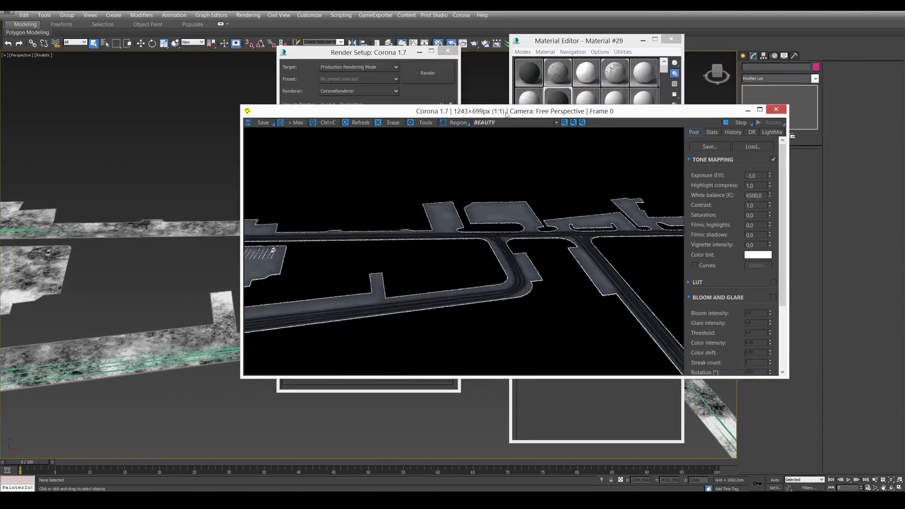
Set the Composite map's Layer 4 opacity to 20
{"action": "left_click", "coordinate": [551, 45]}
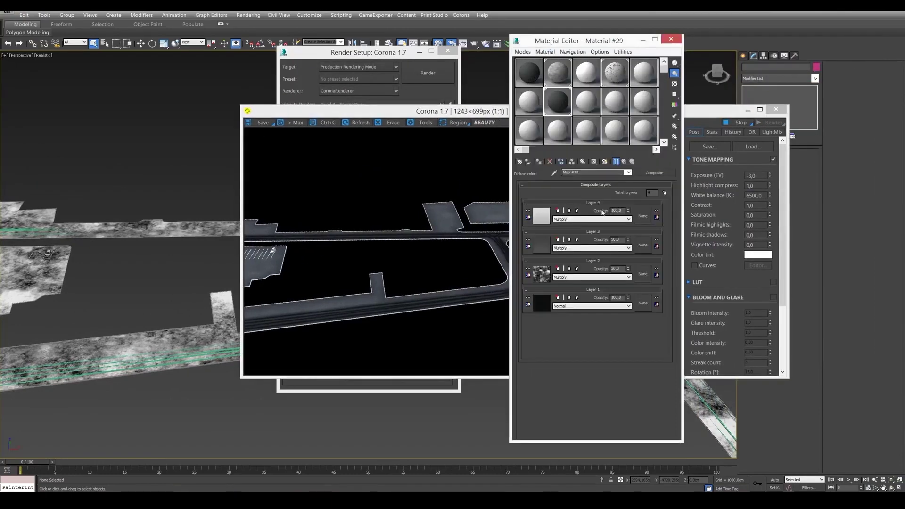
{"action": "double_click", "coordinate": [617, 211]}
{"action": "type", "text": "20"}
{"action": "key", "text": "Return"}
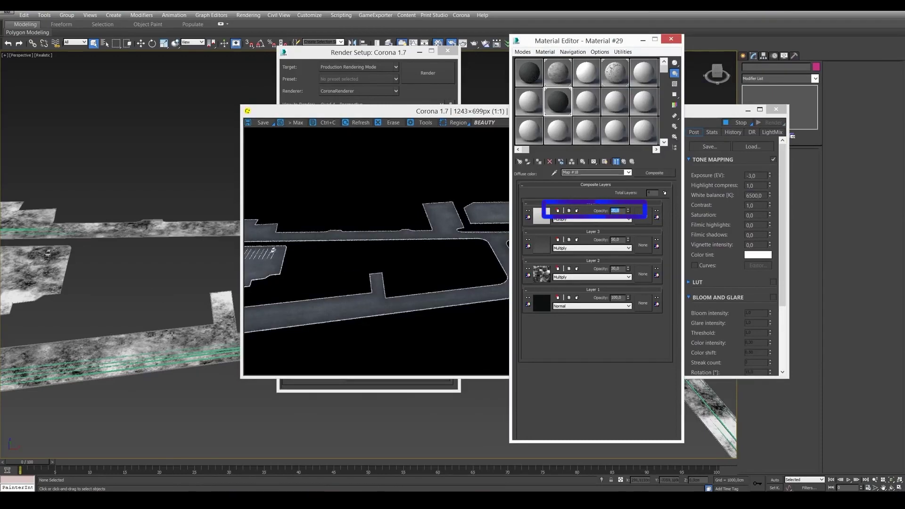
Try Composite map Layer 4 opacities of 30 and 40 while checking the wheel tracks around the road bend
{"action": "middle_click_drag", "start_coordinate": [153, 334], "coordinate": [19, 315]}
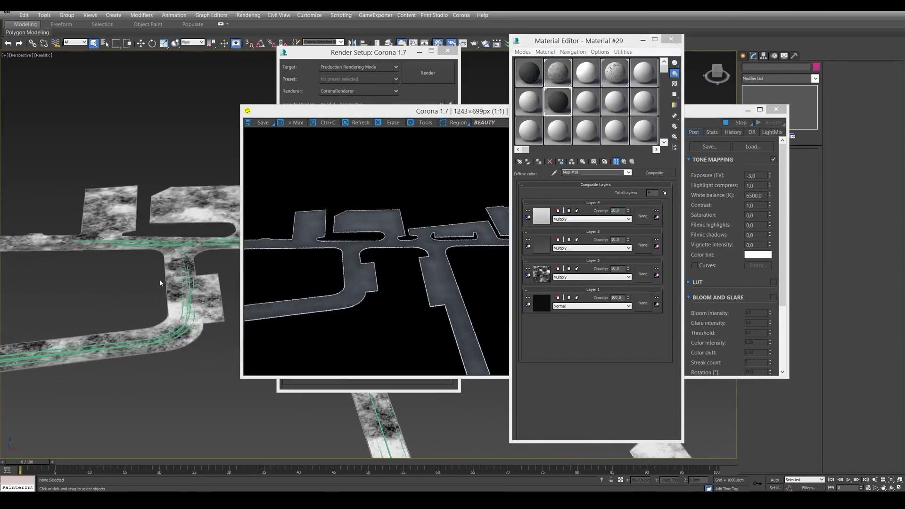
{"action": "scroll", "coordinate": [161, 283], "scroll_direction": "up", "scroll_amount": 2}
{"action": "scroll", "coordinate": [160, 282], "scroll_direction": "up", "scroll_amount": 4}
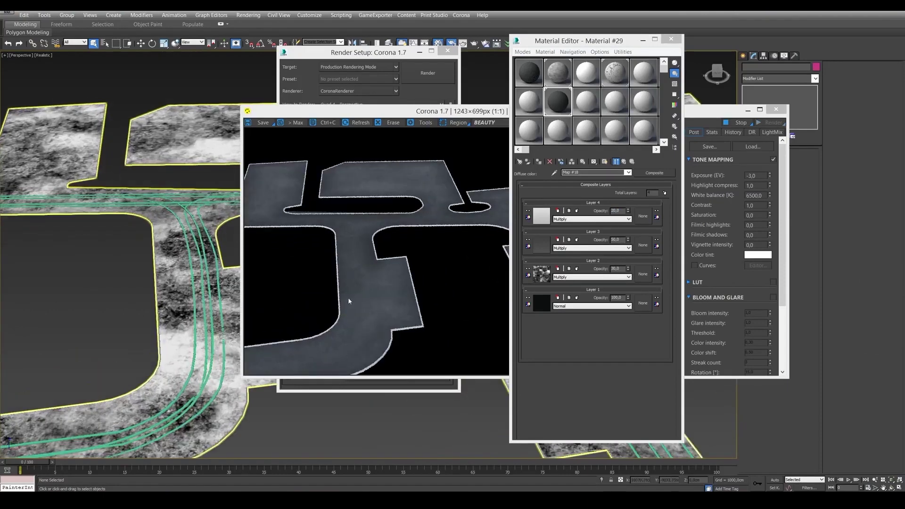
{"action": "left_click", "coordinate": [621, 211]}
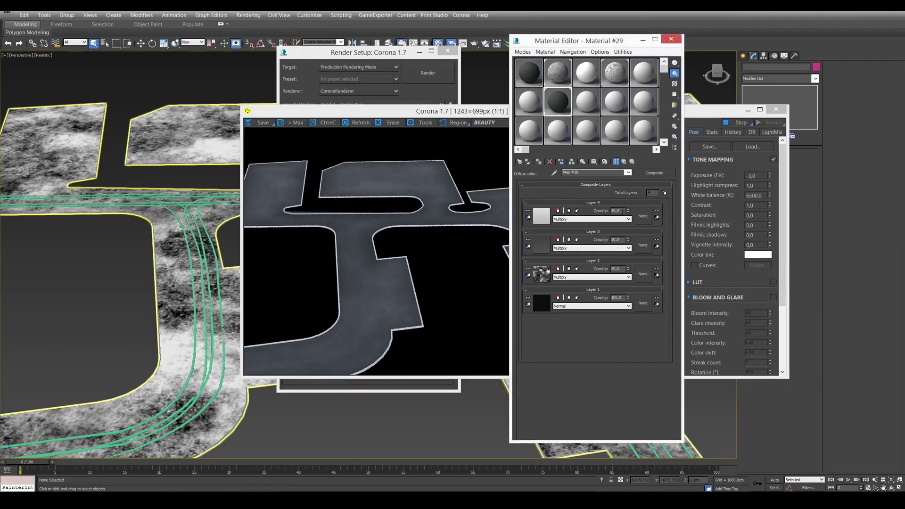
{"action": "type", "text": "30"}
{"action": "key", "text": "Return"}
{"action": "type", "text": "40"}
{"action": "key", "text": "Return"}
{"action": "left_click", "coordinate": [464, 259]}
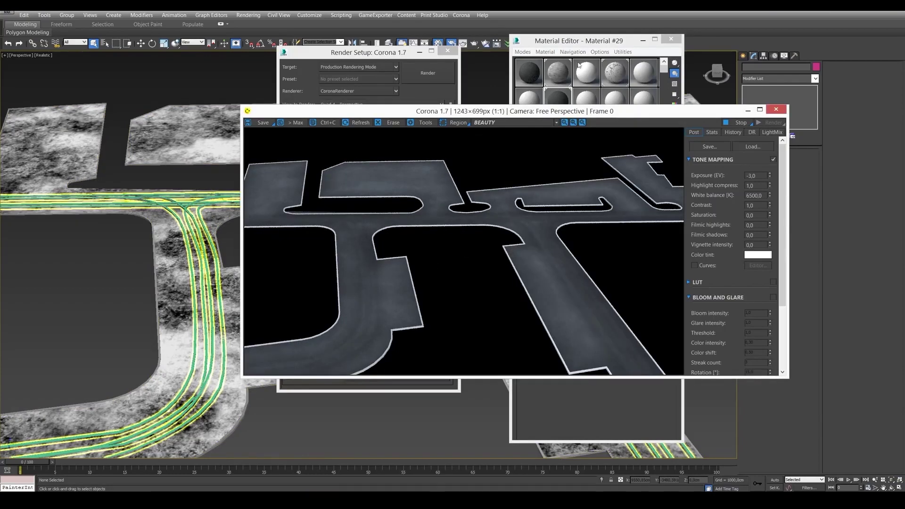
Set the Composite map's Layer 4 opacity back to 30 and inspect the wheel tracks across the road network and parking lot
{"action": "left_click", "coordinate": [569, 100]}
{"action": "double_click", "coordinate": [613, 211]}
{"action": "key", "text": "Return"}
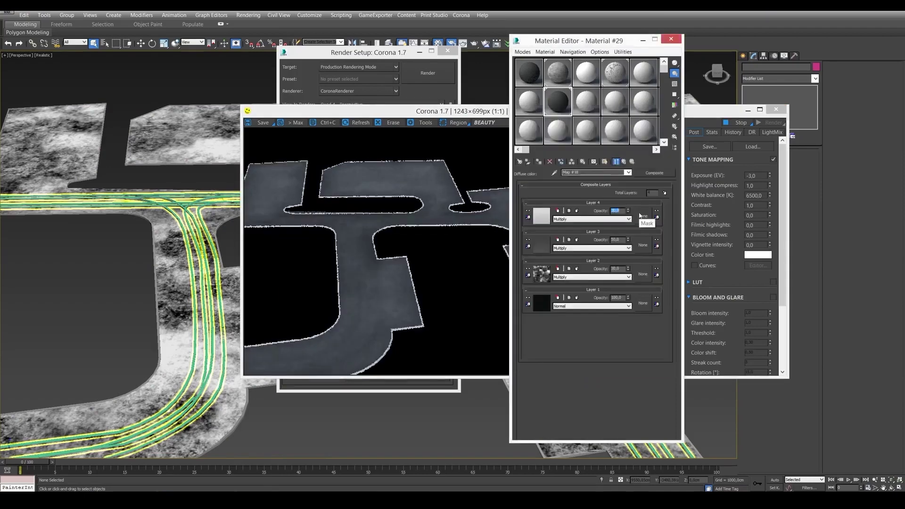
{"action": "middle_click_drag", "start_coordinate": [122, 278], "coordinate": [68, 278]}
{"action": "scroll", "coordinate": [75, 278], "scroll_direction": "down", "scroll_amount": 5}
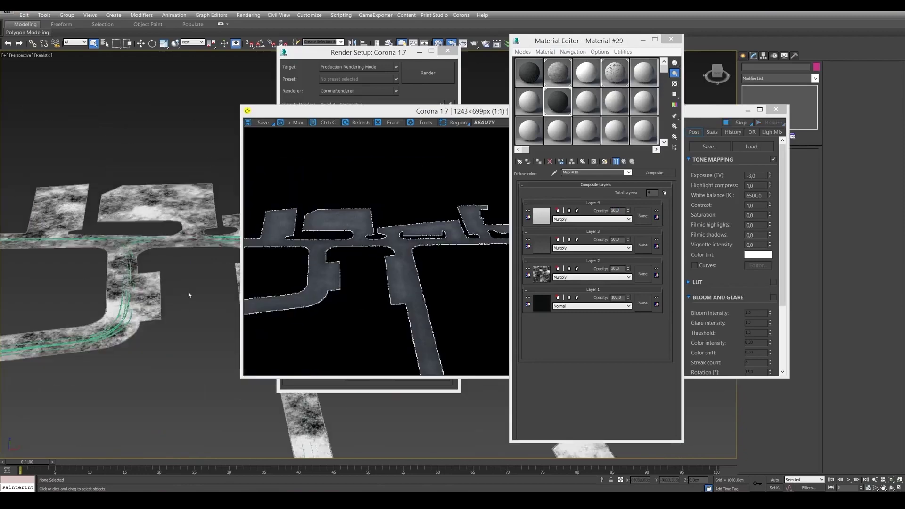
{"action": "left_click", "coordinate": [343, 275]}
{"action": "middle_click_drag", "start_coordinate": [207, 267], "coordinate": [651, 198]}
{"action": "middle_click_drag", "start_coordinate": [95, 284], "coordinate": [316, 276]}
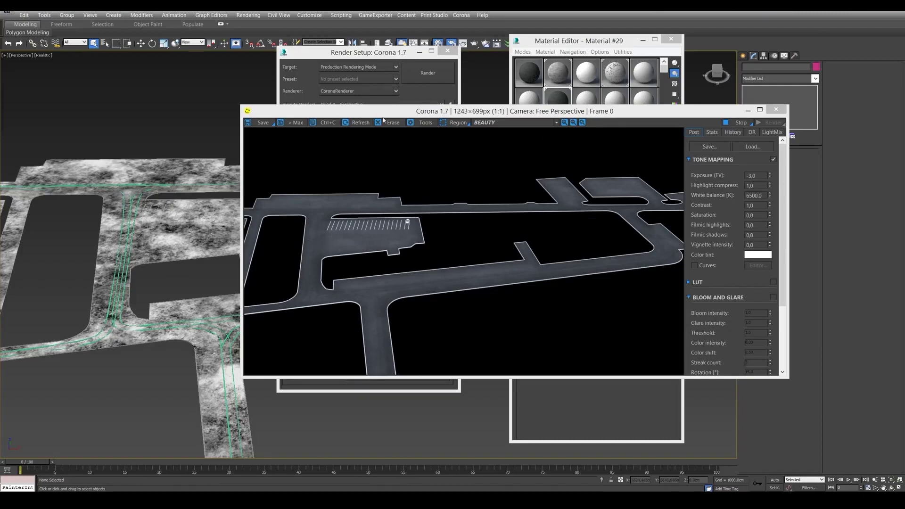
Return to the asphalt material's top level and add a CoronaBitmap to its Reflection map slot
{"action": "left_click_drag", "start_coordinate": [381, 117], "coordinate": [370, 167]}
{"action": "left_click", "coordinate": [594, 41]}
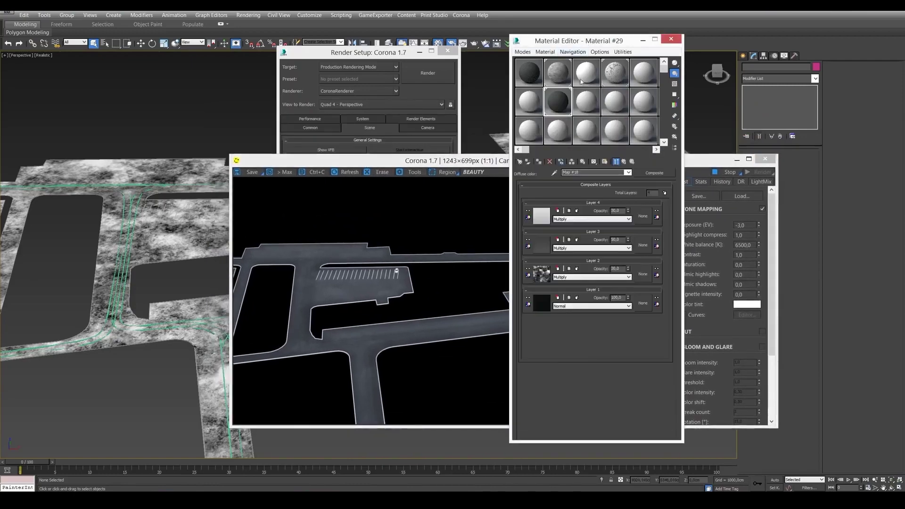
{"action": "left_click", "coordinate": [623, 162]}
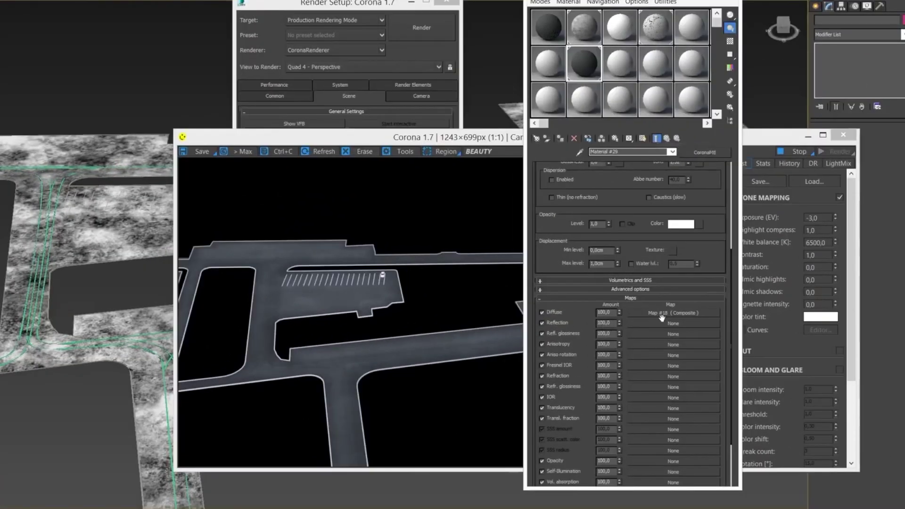
{"action": "left_click", "coordinate": [663, 324]}
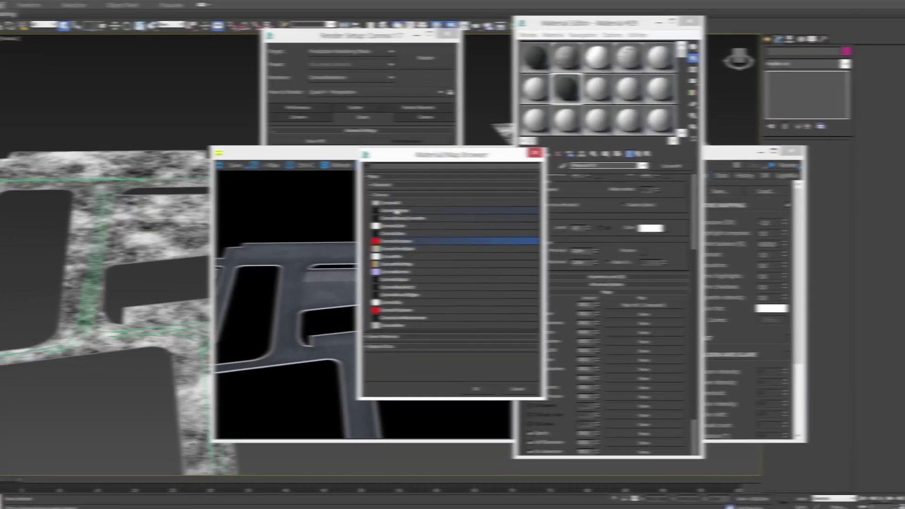
{"action": "double_click", "coordinate": [395, 211]}
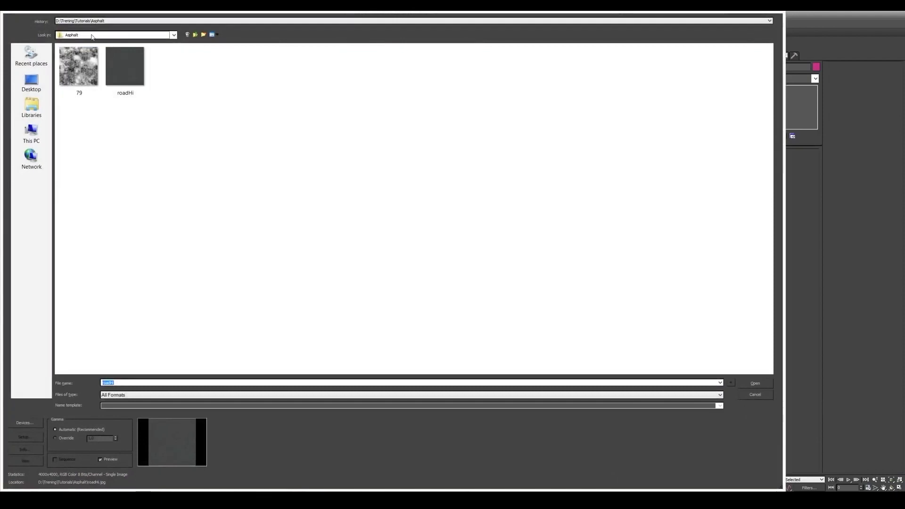
Load dirt image 154 from the tiled_Dirt_maps folder into the reflection bitmap and show the map in the viewport
{"action": "left_click", "coordinate": [87, 22]}
{"action": "left_click", "coordinate": [83, 32]}
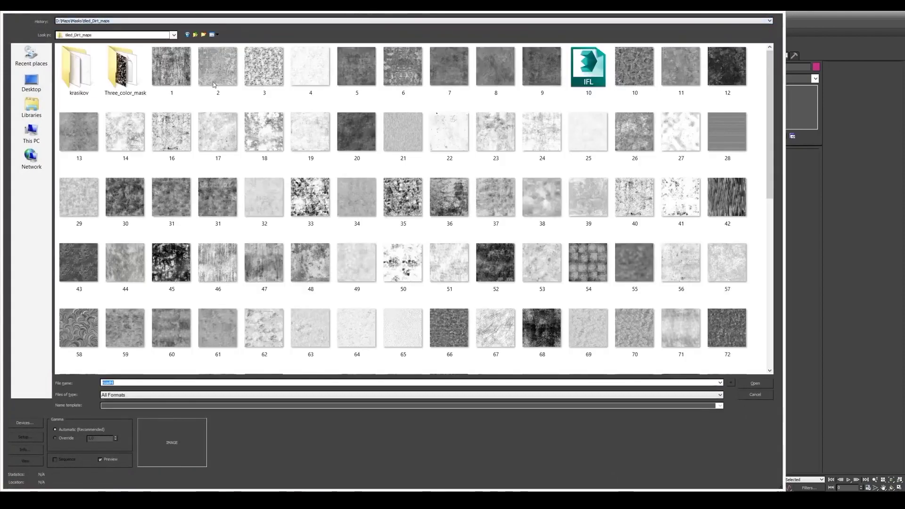
{"action": "left_click", "coordinate": [450, 201]}
{"action": "scroll", "coordinate": [476, 237], "scroll_direction": "down", "scroll_amount": 2}
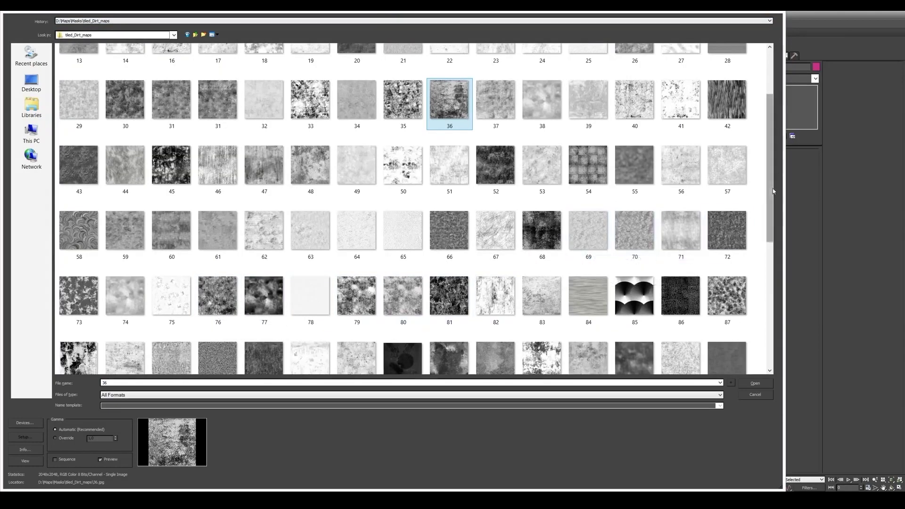
{"action": "left_click_drag", "start_coordinate": [773, 191], "coordinate": [768, 330]}
{"action": "left_click", "coordinate": [632, 278]}
{"action": "right_click", "coordinate": [632, 278]}
{"action": "left_click", "coordinate": [665, 83]}
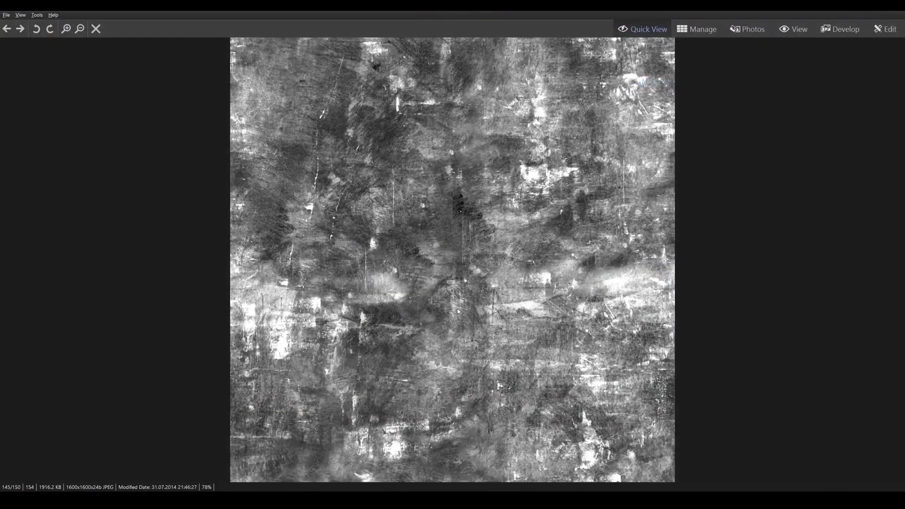
{"action": "key", "text": "Escape"}
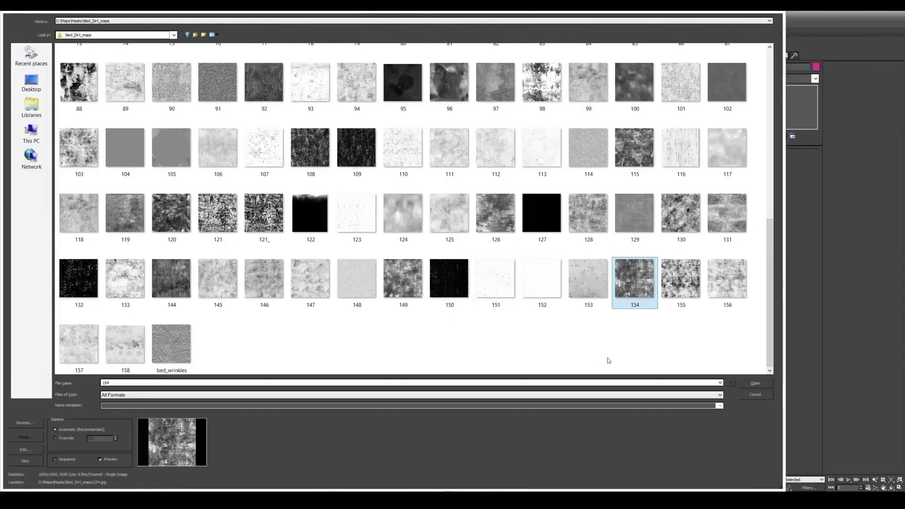
{"action": "left_click", "coordinate": [753, 385]}
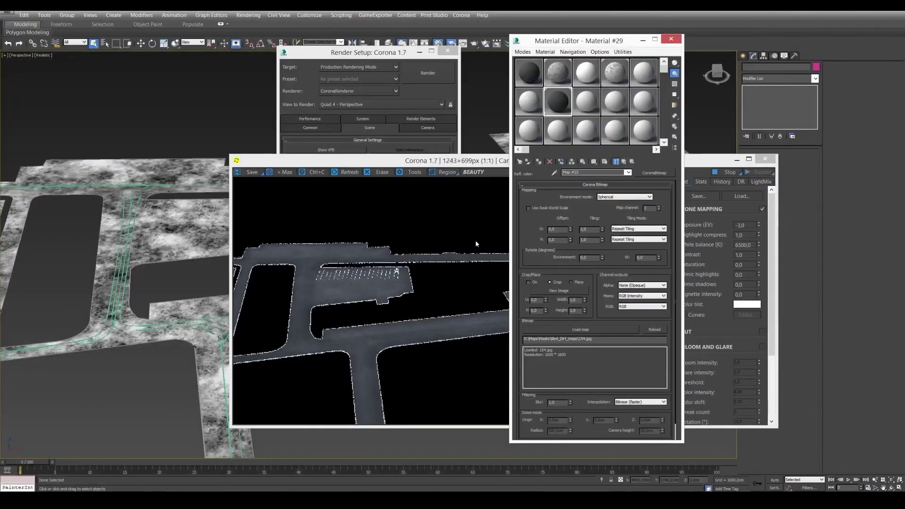
{"action": "left_click", "coordinate": [604, 161]}
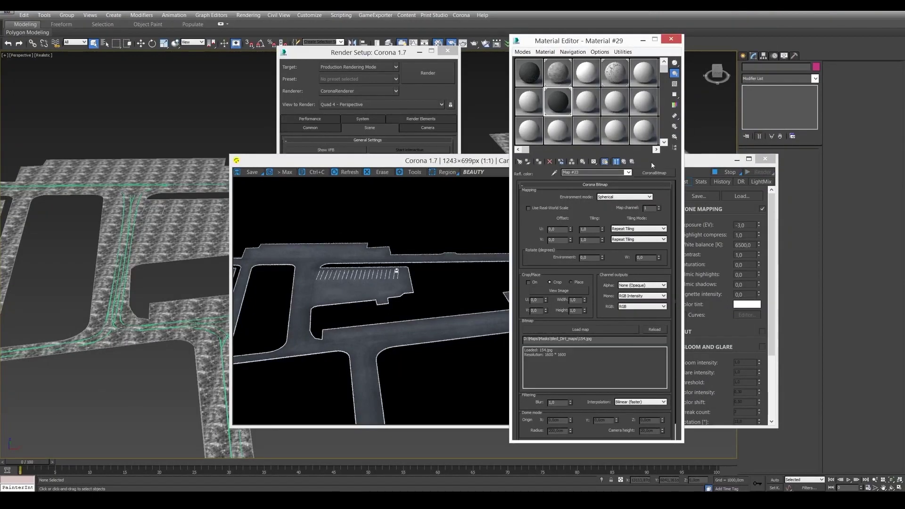
Return to the material's basic options and set the Reflection level to 1
{"action": "left_click", "coordinate": [632, 161]}
{"action": "scroll", "coordinate": [546, 320], "scroll_direction": "down", "scroll_amount": 5}
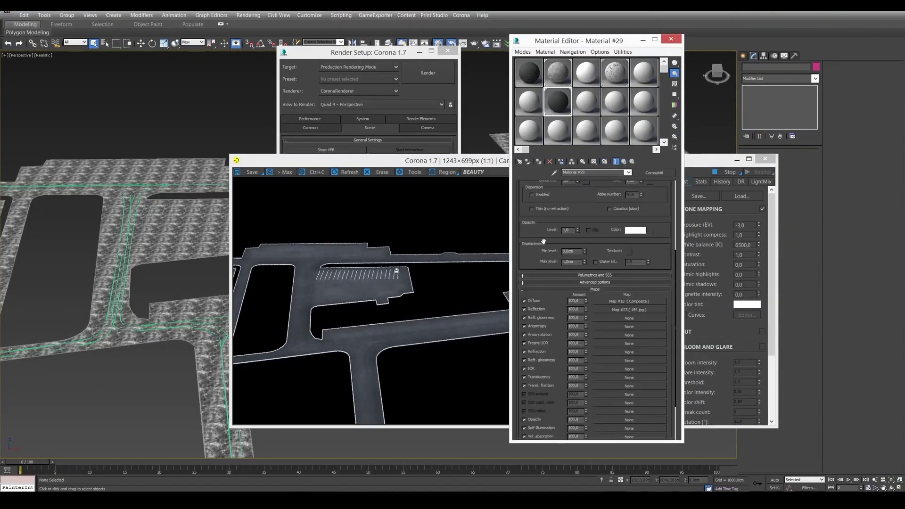
{"action": "scroll", "coordinate": [547, 319], "scroll_direction": "down", "scroll_amount": 3}
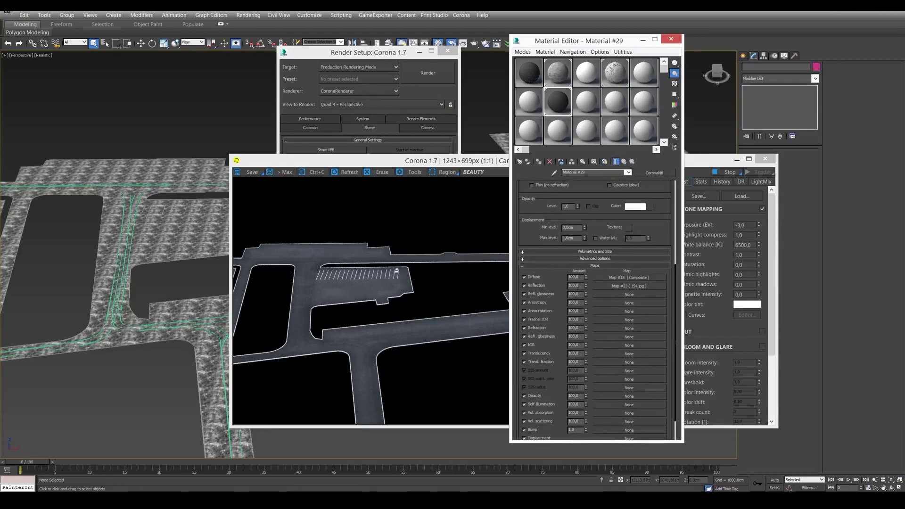
{"action": "scroll", "coordinate": [528, 208], "scroll_direction": "up", "scroll_amount": 6}
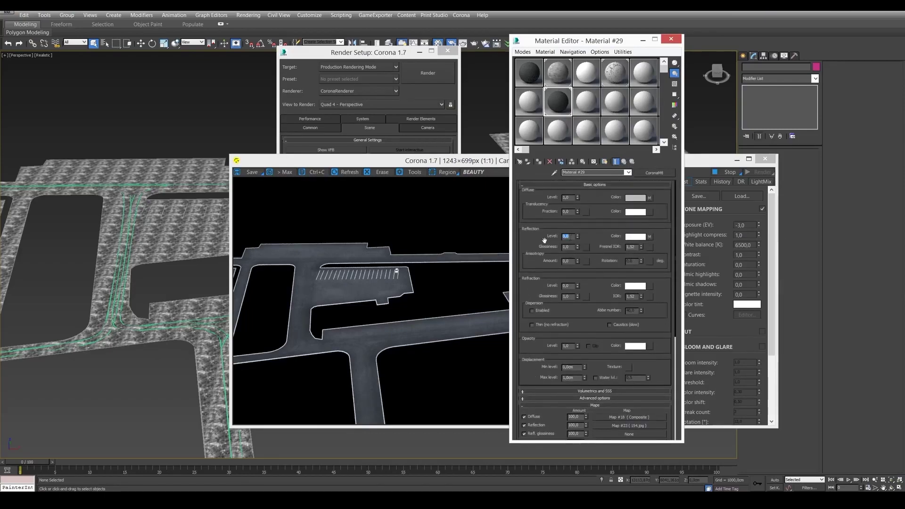
{"action": "type", "text": "1"}
{"action": "key", "text": "Return"}
Clear the viewport by moving the render window aside and minimizing the Render Setup and Material Editor windows
{"action": "left_click", "coordinate": [430, 267]}
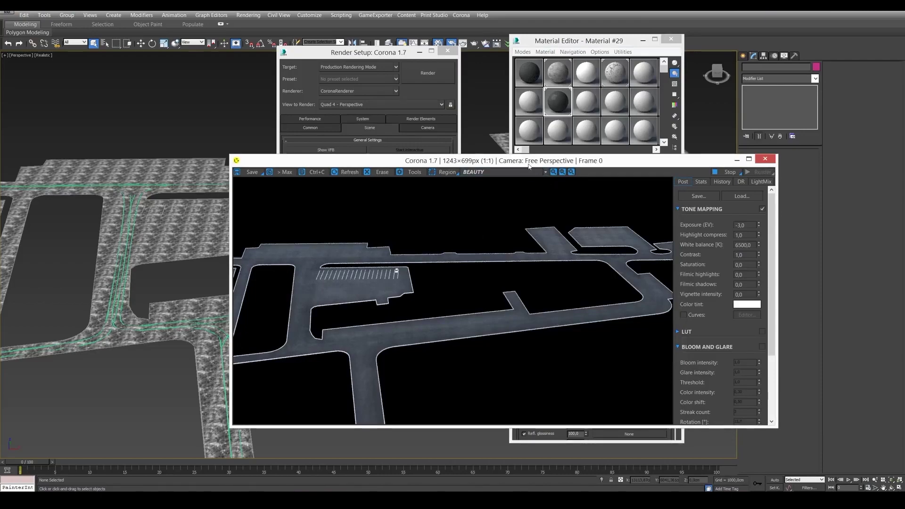
{"action": "left_click_drag", "start_coordinate": [523, 163], "coordinate": [691, 182]}
{"action": "left_click", "coordinate": [420, 51]}
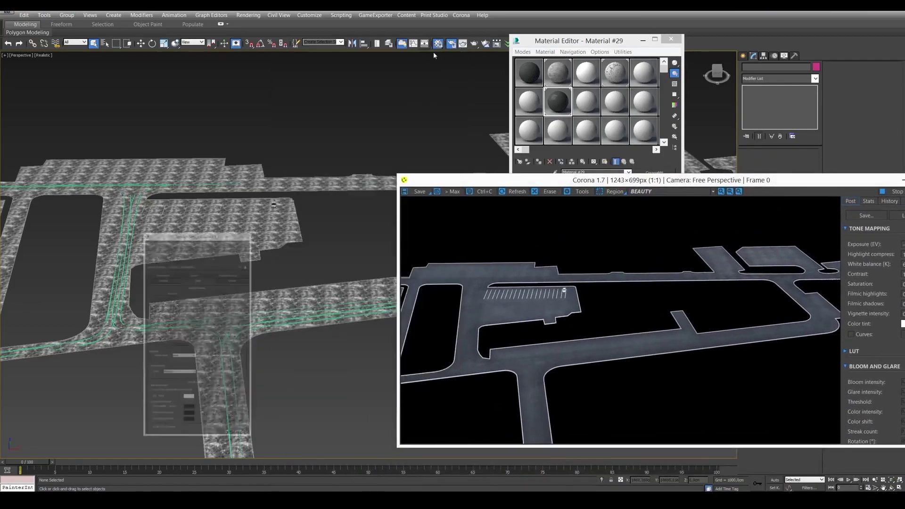
{"action": "left_click", "coordinate": [642, 40]}
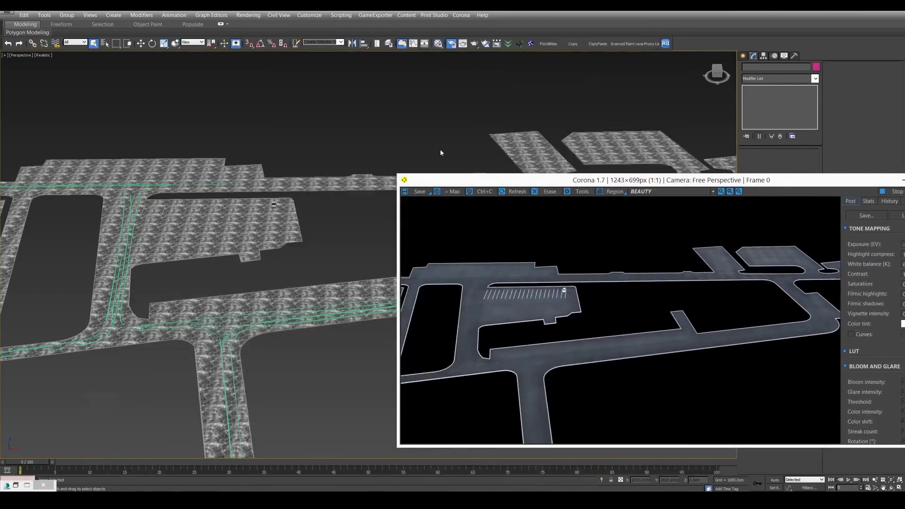
Zoom to the parked car and orbit to a low rear three-quarter view to check the asphalt reflections
{"action": "left_click", "coordinate": [273, 204]}
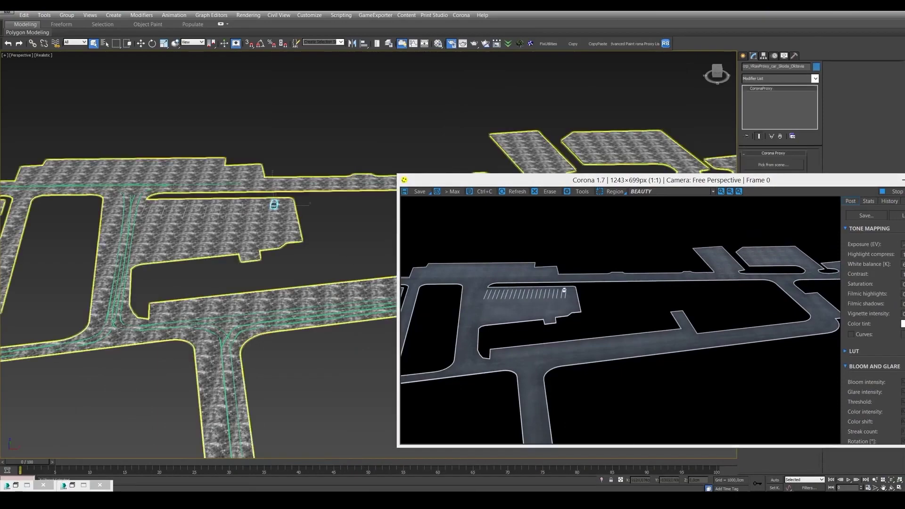
{"action": "left_click", "coordinate": [891, 479]}
{"action": "left_click", "coordinate": [891, 488]}
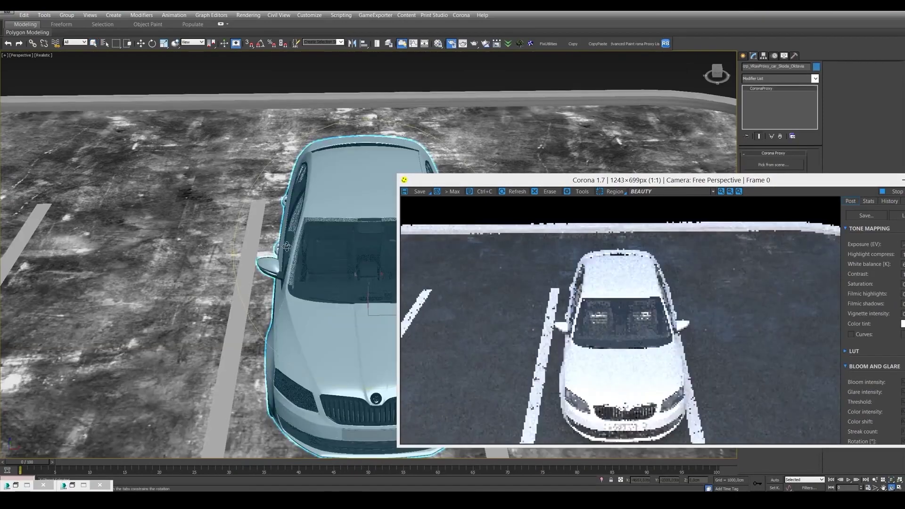
{"action": "left_click_drag", "start_coordinate": [287, 247], "coordinate": [415, 236]}
{"action": "left_click_drag", "start_coordinate": [321, 247], "coordinate": [336, 244]}
{"action": "left_click_drag", "start_coordinate": [551, 180], "coordinate": [306, 135]}
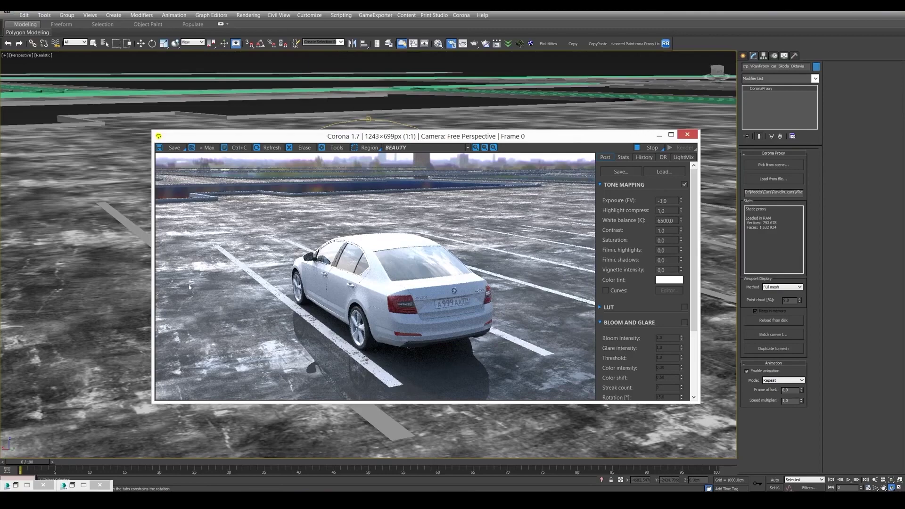
Reopen the asphalt material's reflection bitmap 154.jpg and set its U and V tiling to 0.3
{"action": "key", "text": "m"}
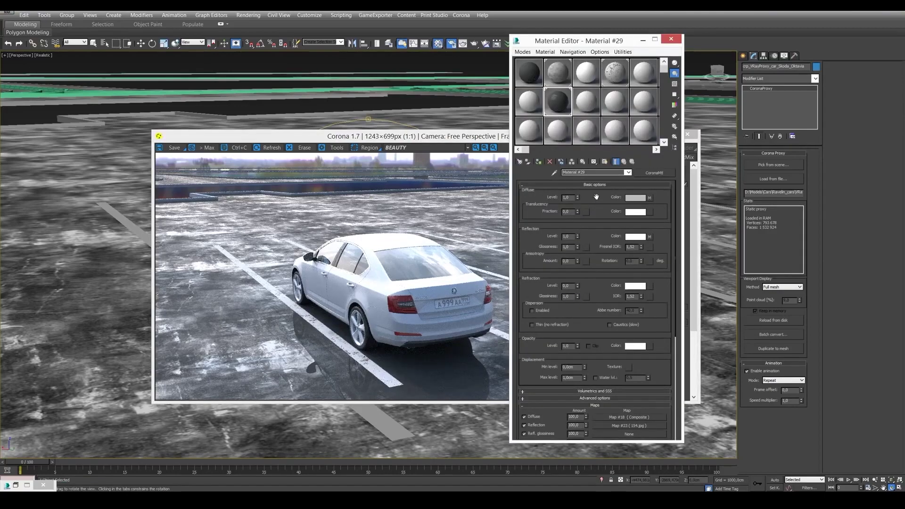
{"action": "left_click", "coordinate": [271, 227]}
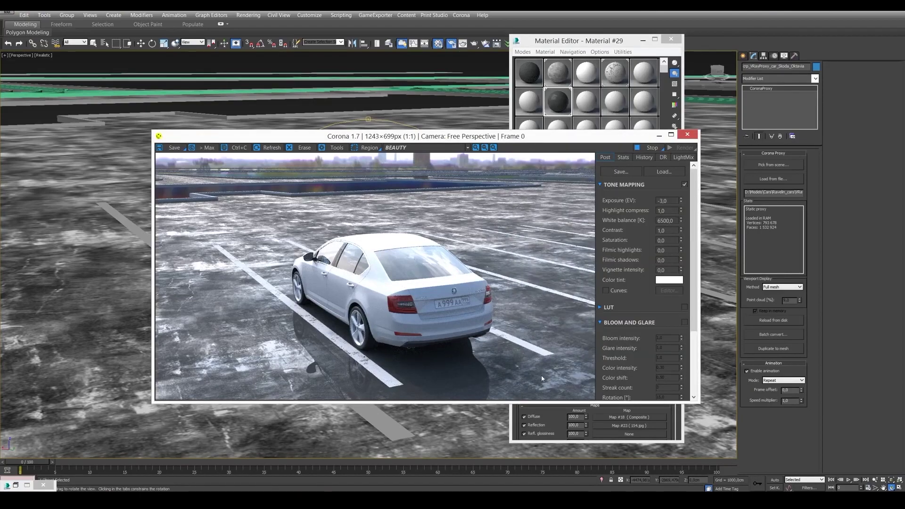
{"action": "left_click", "coordinate": [570, 48]}
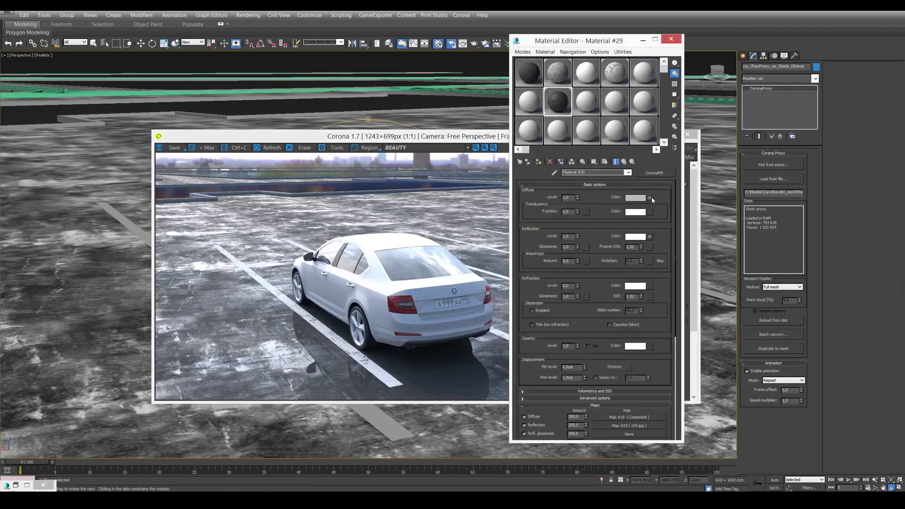
{"action": "left_click", "coordinate": [650, 198]}
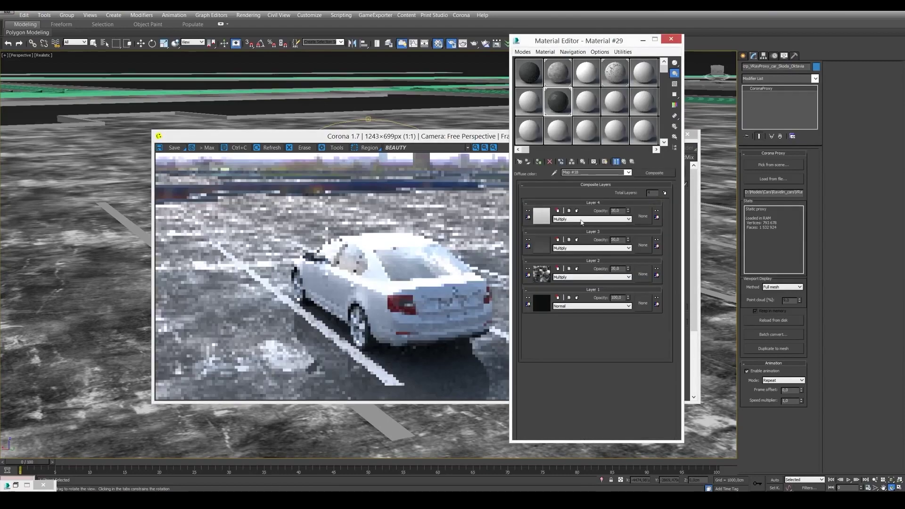
{"action": "left_click", "coordinate": [632, 161]}
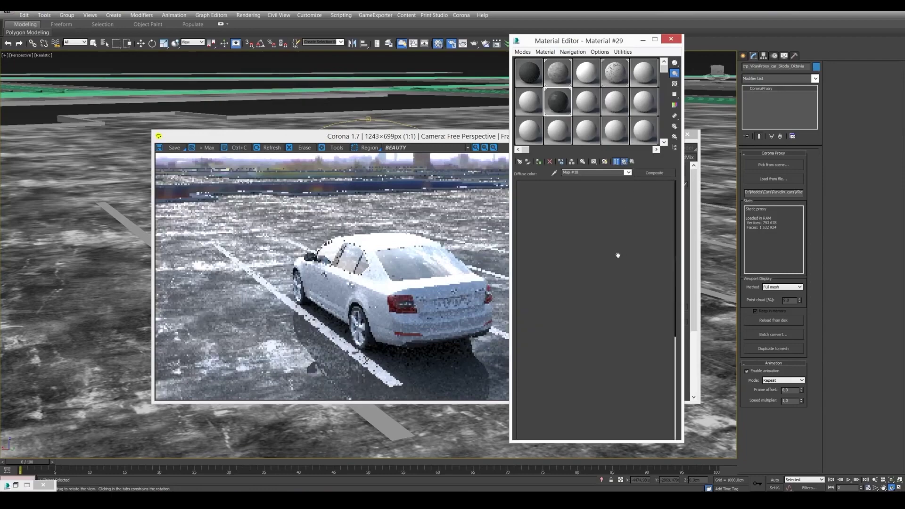
{"action": "left_click", "coordinate": [625, 426]}
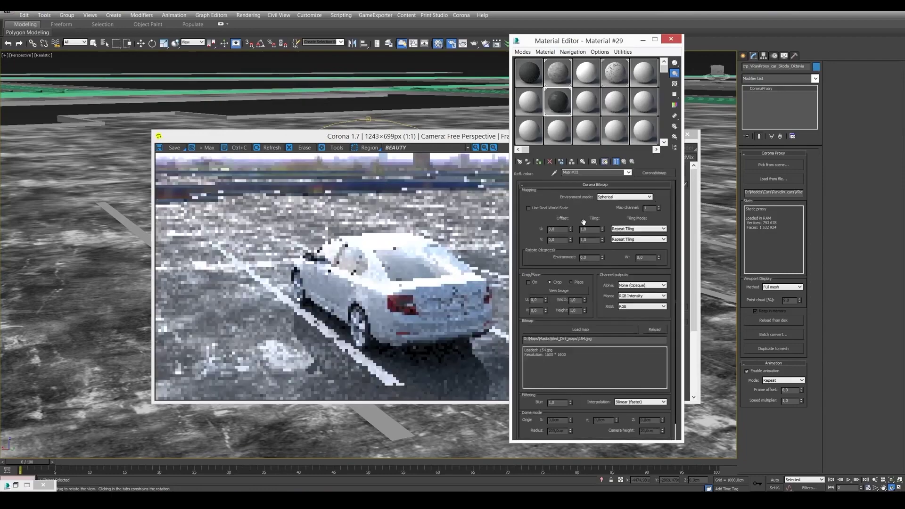
{"action": "type", "text": "0,3"}
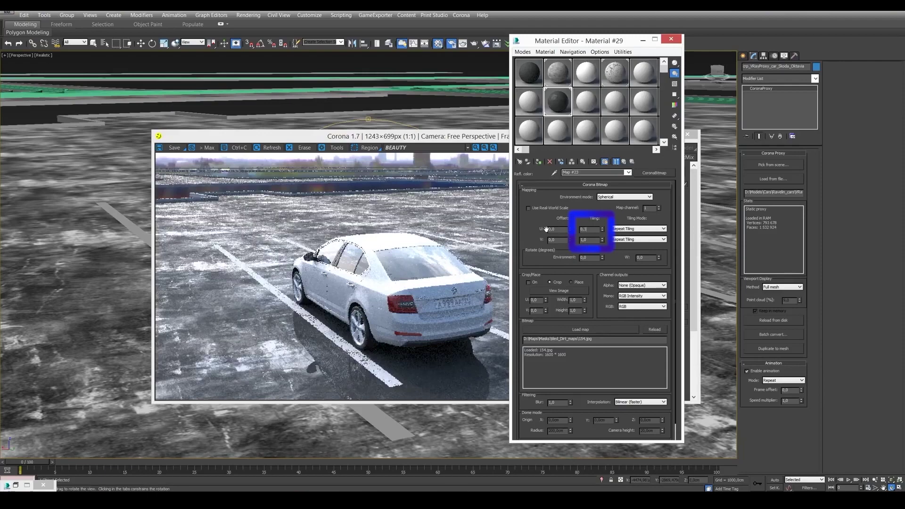
{"action": "key", "text": "Tab"}
{"action": "type", "text": "0,3"}
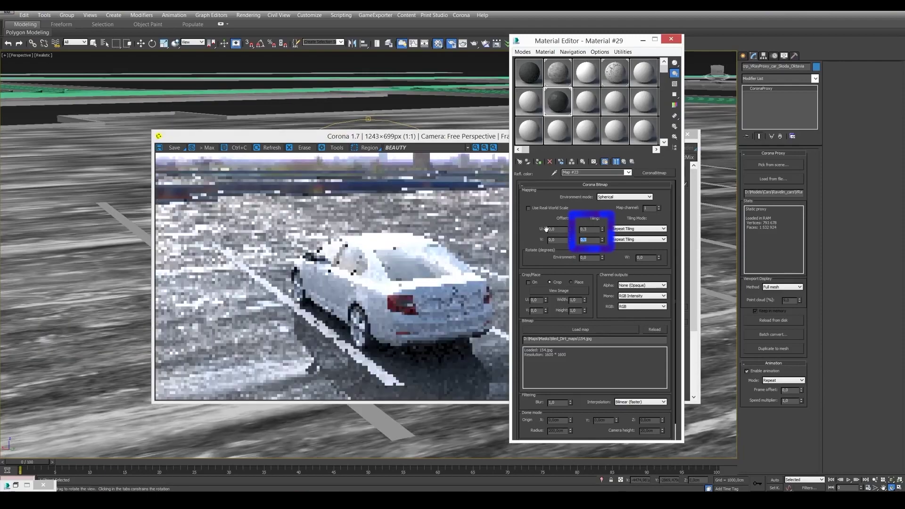
{"action": "key", "text": "Return"}
{"action": "left_click", "coordinate": [376, 224]}
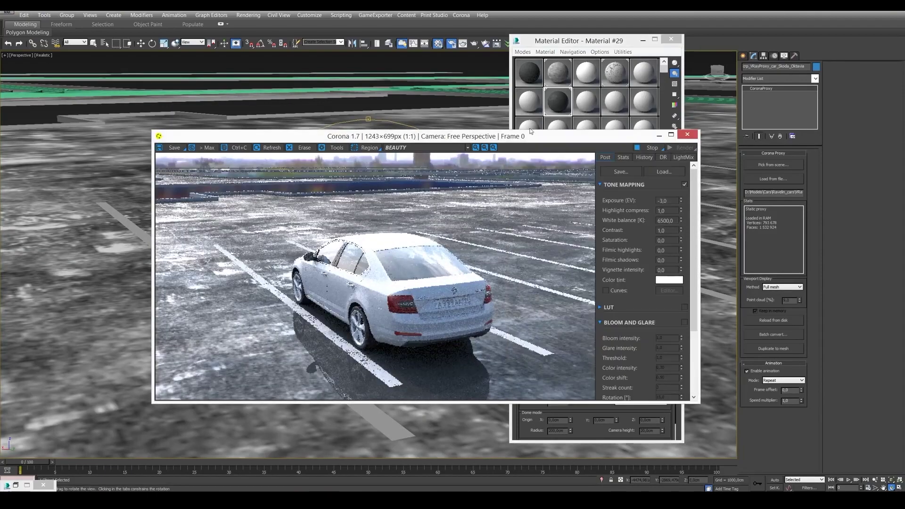
Return to the asphalt material's basic options and set the Reflection Glossiness to 0.7
{"action": "left_click_drag", "start_coordinate": [554, 44], "coordinate": [665, 40]}
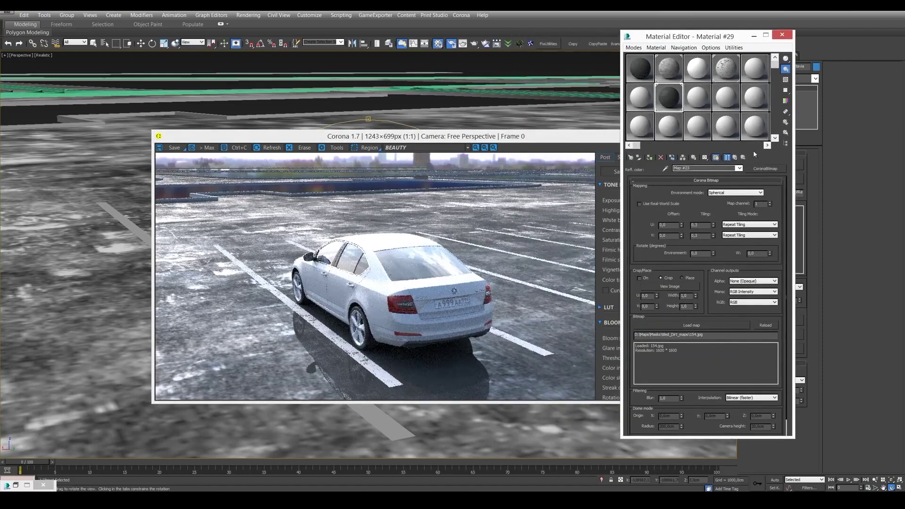
{"action": "left_click", "coordinate": [734, 157]}
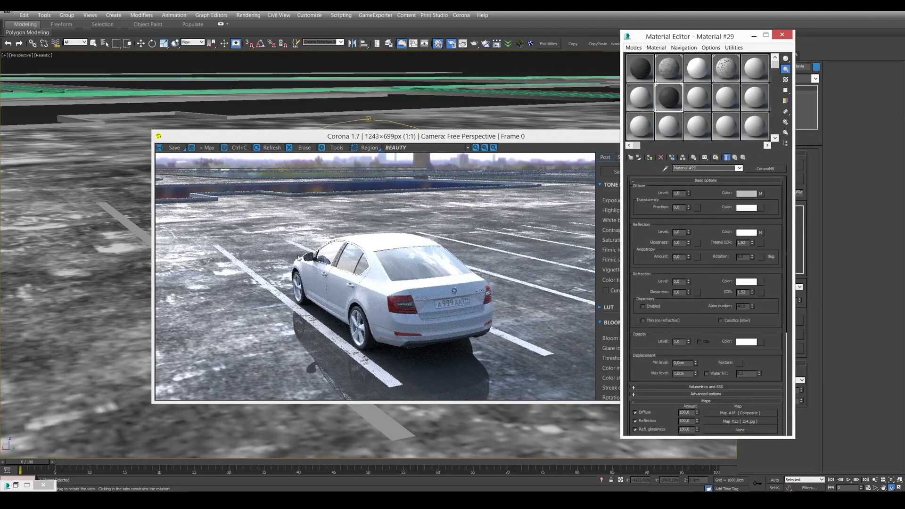
{"action": "double_click", "coordinate": [682, 242]}
{"action": "type", "text": "0,"}
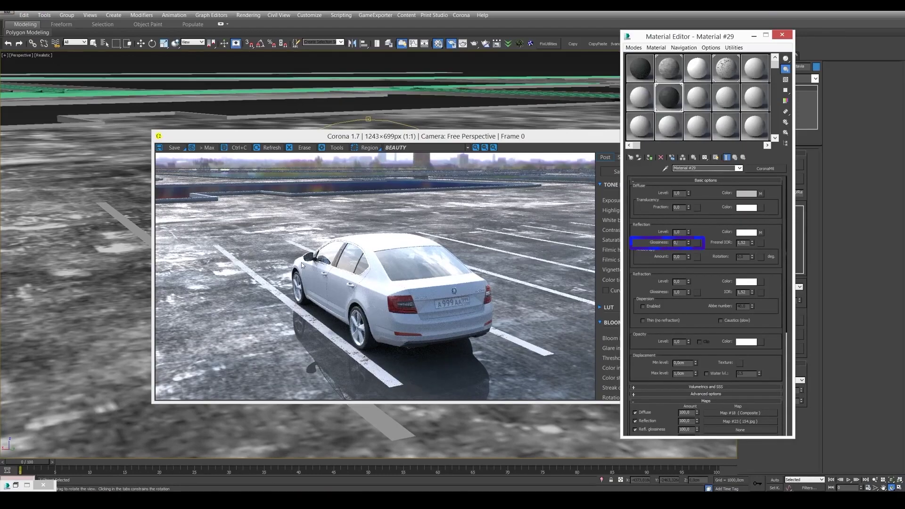
{"action": "type", "text": "7"}
{"action": "key", "text": "Return"}
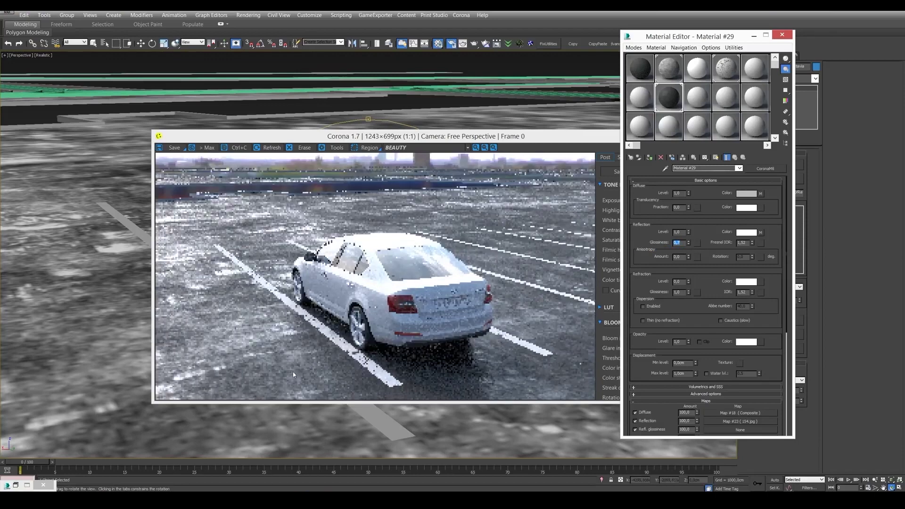
{"action": "left_click", "coordinate": [310, 309]}
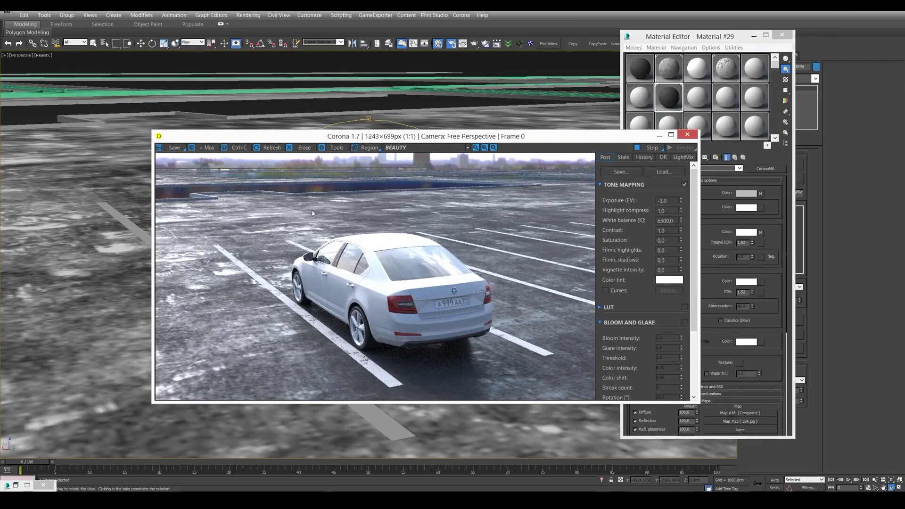
{"action": "left_click", "coordinate": [686, 60]}
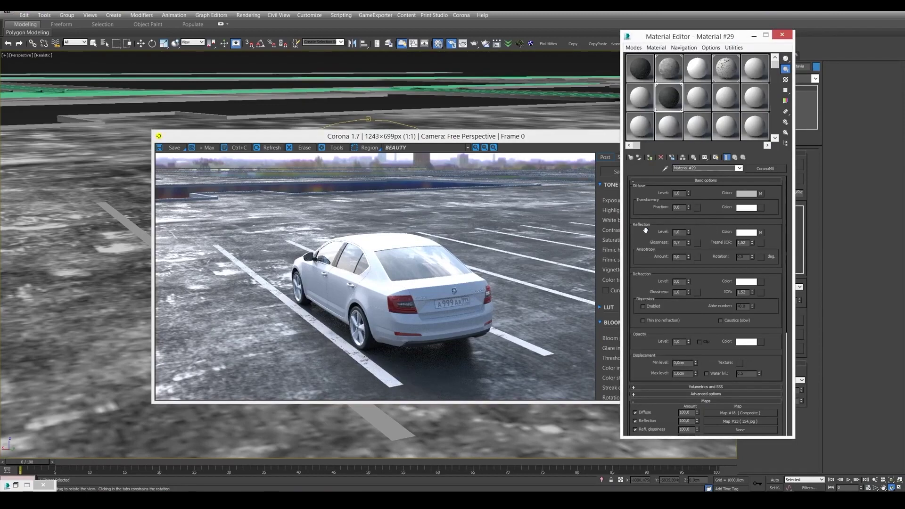
Change the asphalt material's Reflection color to pure black
{"action": "left_click_drag", "start_coordinate": [643, 227], "coordinate": [658, 242]}
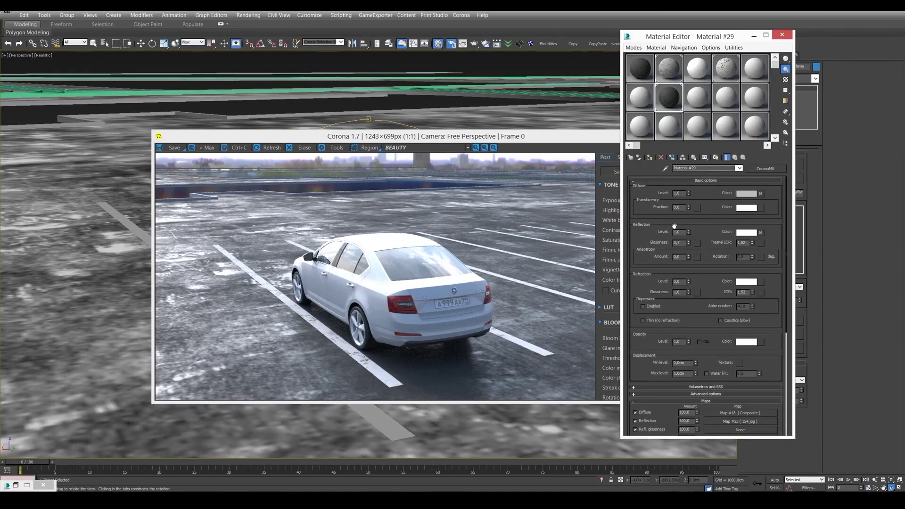
{"action": "left_click", "coordinate": [744, 233]}
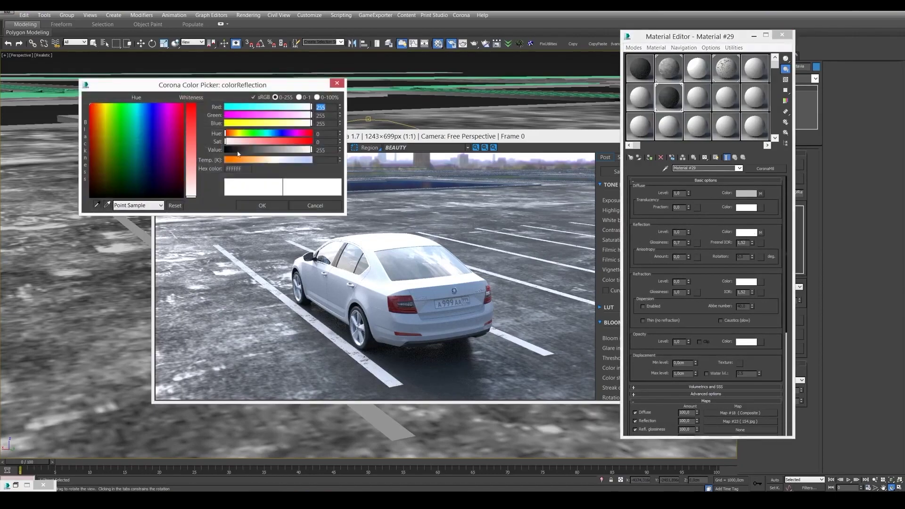
{"action": "left_click_drag", "start_coordinate": [238, 153], "coordinate": [223, 154]}
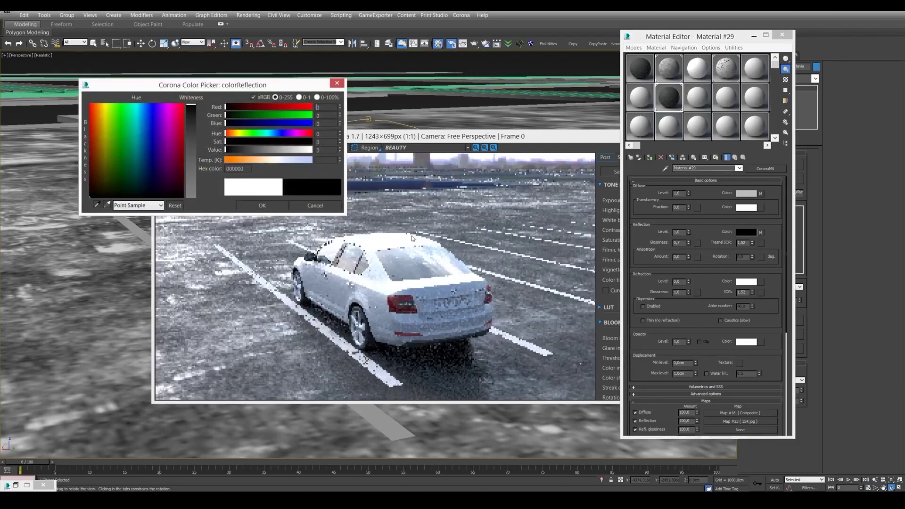
{"action": "left_click", "coordinate": [262, 205]}
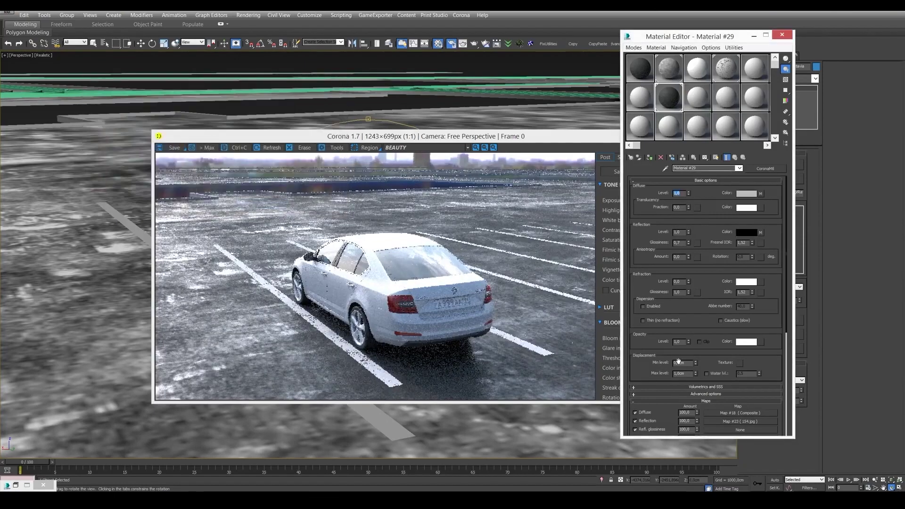
Try Reflection map amounts of 30 and 20 for the asphalt material and compare the renders
{"action": "scroll", "coordinate": [678, 369], "scroll_direction": "down", "scroll_amount": 2}
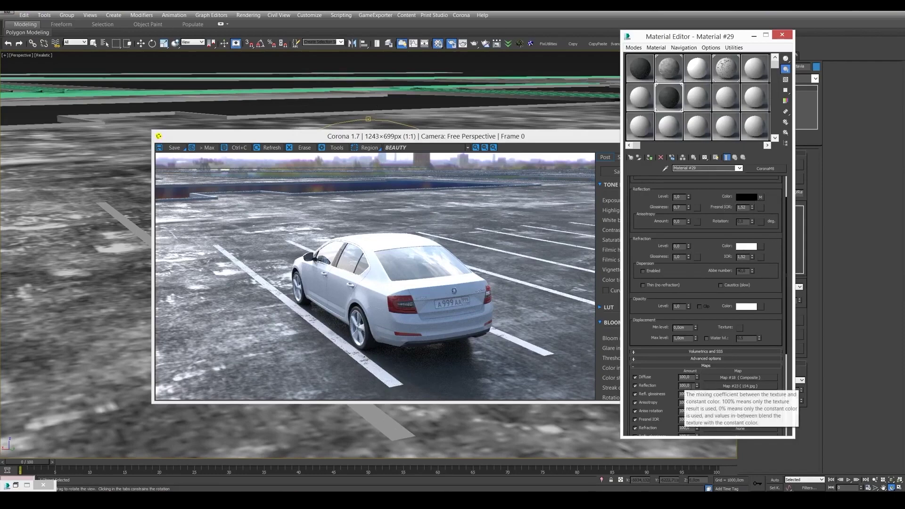
{"action": "double_click", "coordinate": [684, 386]}
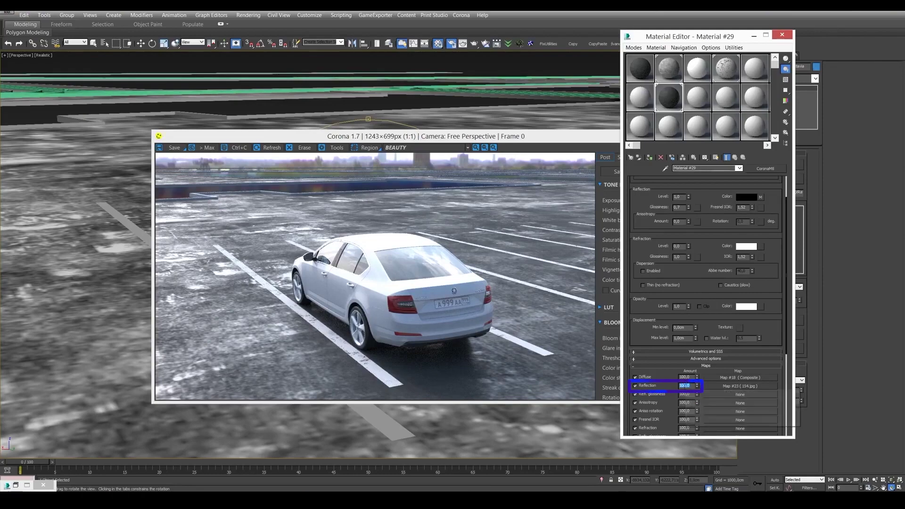
{"action": "type", "text": "30"}
{"action": "key", "text": "Return"}
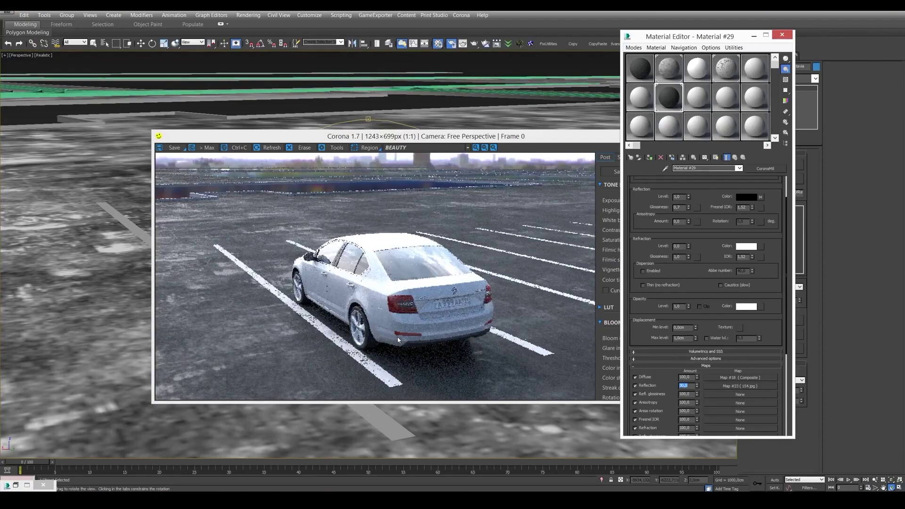
{"action": "type", "text": "20"}
{"action": "key", "text": "Return"}
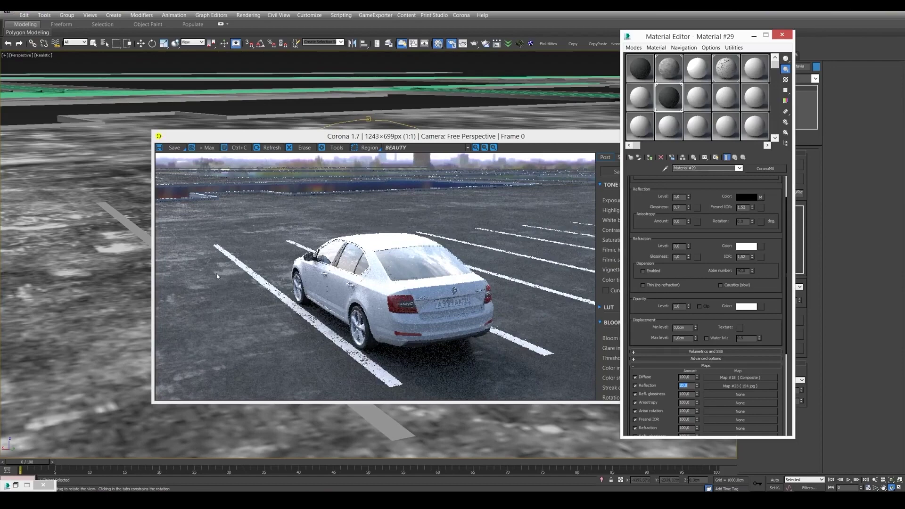
{"action": "left_click", "coordinate": [174, 296]}
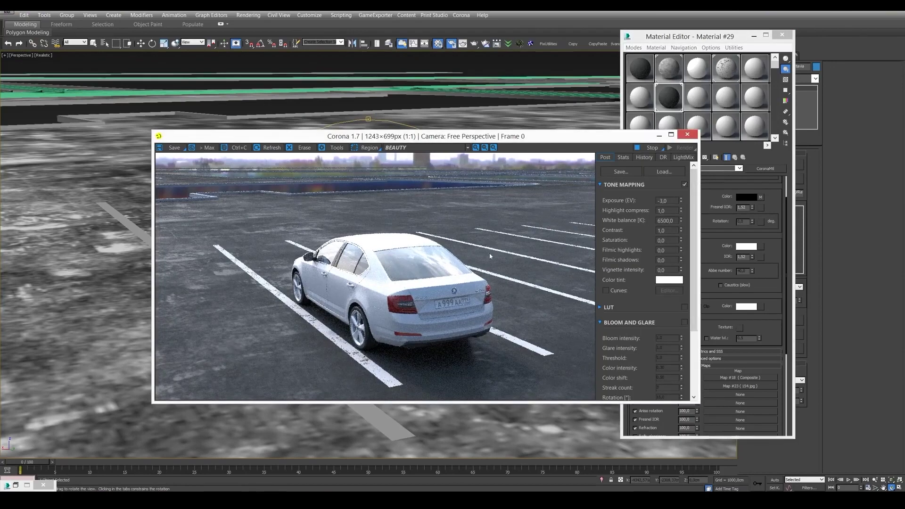
Set the asphalt material's Reflection map amount to 10
{"action": "left_click", "coordinate": [662, 36]}
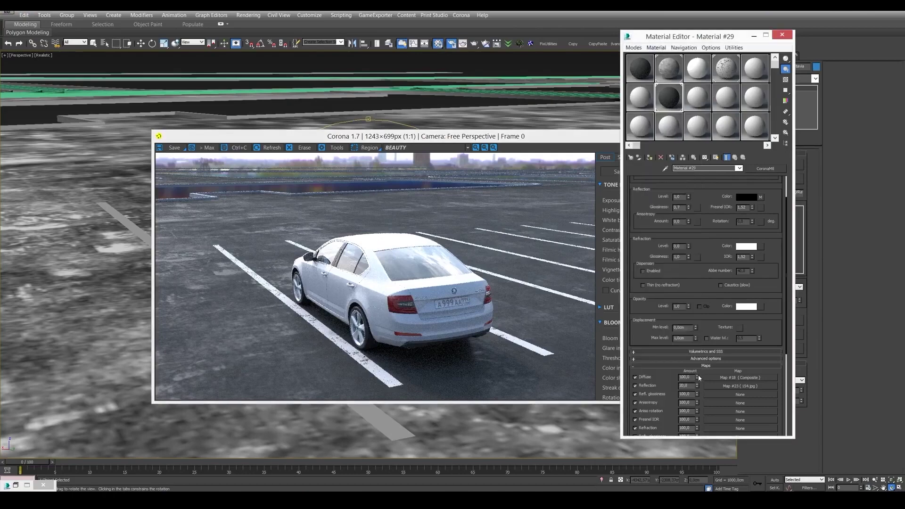
{"action": "left_click_drag", "start_coordinate": [693, 386], "coordinate": [339, 361]}
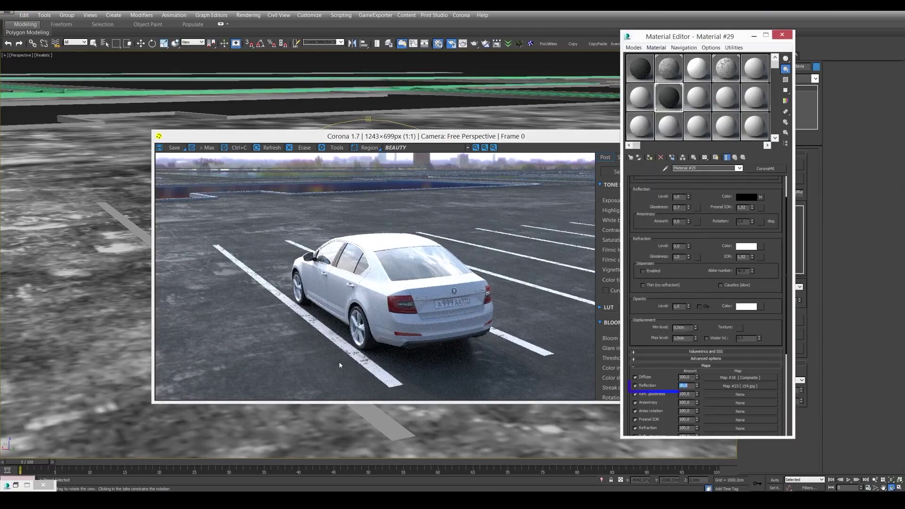
{"action": "type", "text": "10"}
{"action": "key", "text": "Return"}
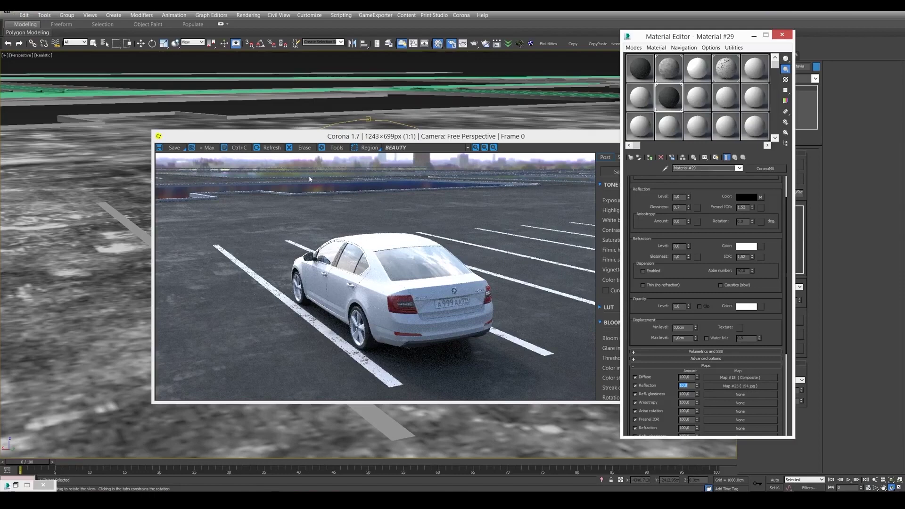
Replace the 154.jpg reflection bitmap with a Composite map, keeping the old map as a sub-map
{"action": "left_click", "coordinate": [739, 386]}
{"action": "left_click", "coordinate": [765, 168]}
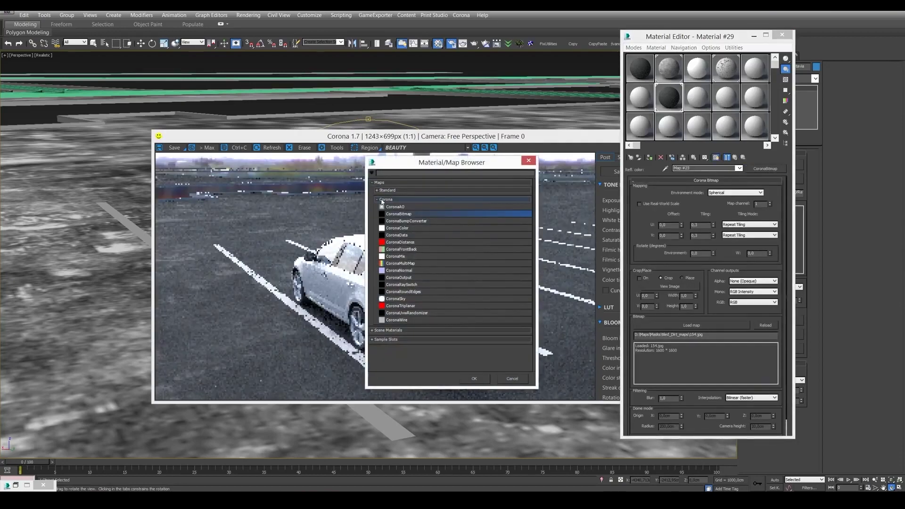
{"action": "left_click", "coordinate": [427, 199]}
{"action": "left_click", "coordinate": [428, 191]}
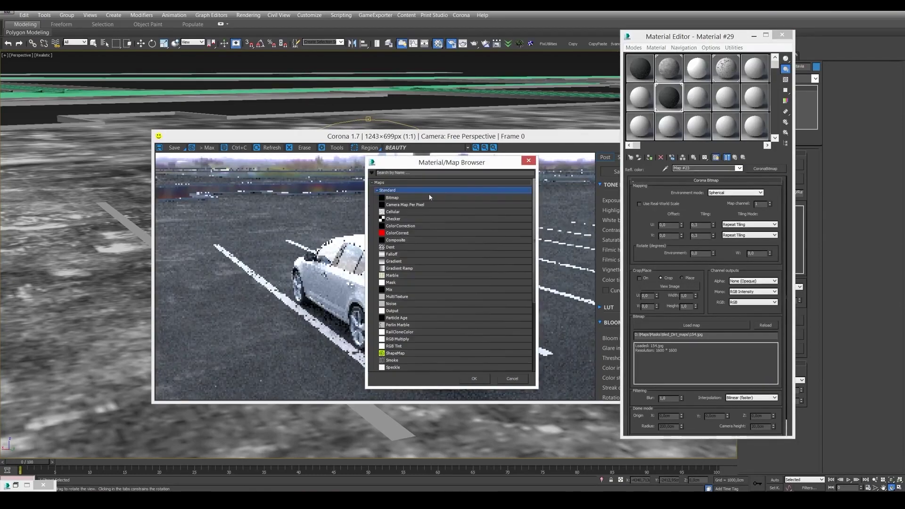
{"action": "double_click", "coordinate": [406, 239]}
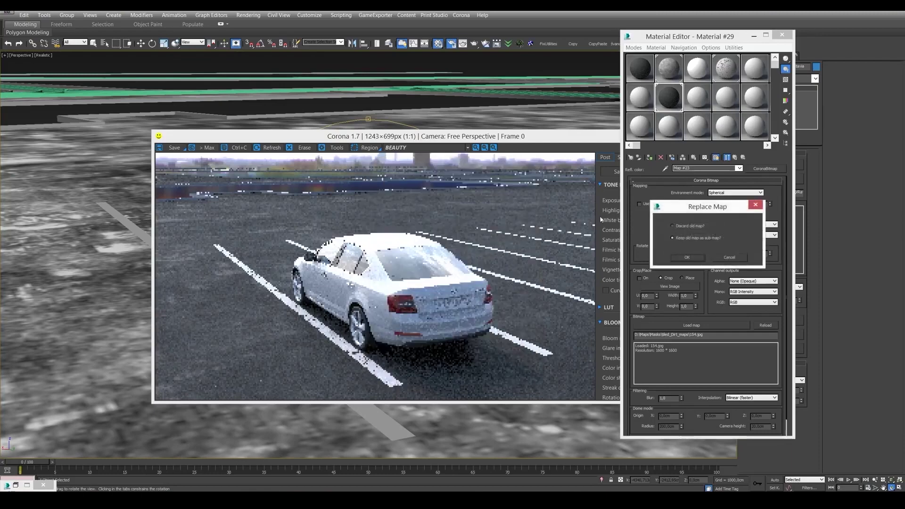
{"action": "left_click_drag", "start_coordinate": [705, 204], "coordinate": [455, 192]}
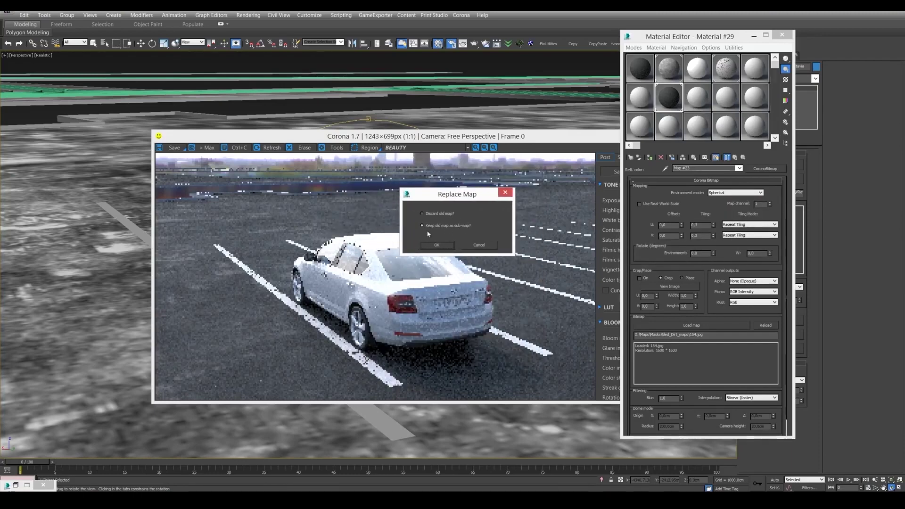
{"action": "left_click", "coordinate": [437, 245]}
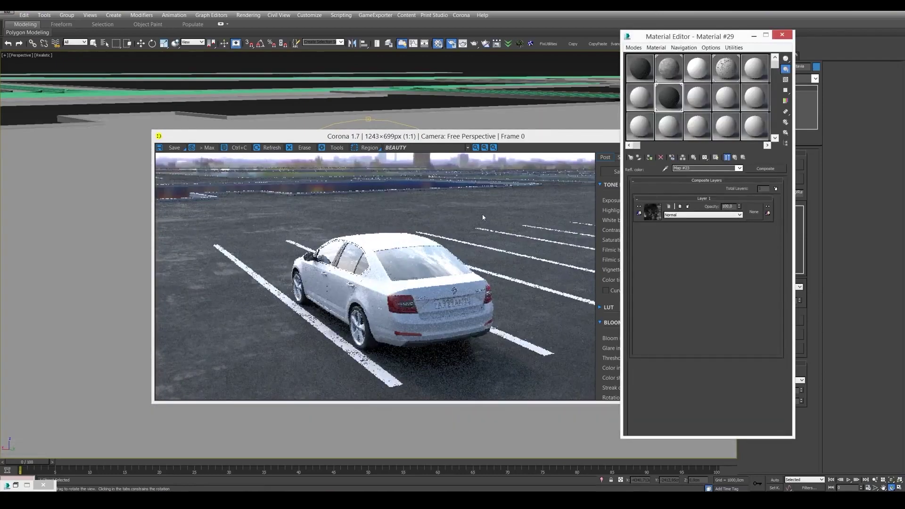
Add a second layer to the reflection Composite and load an image from the Asphalt folder into it as a Bitmap
{"action": "left_click", "coordinate": [775, 188]}
{"action": "left_click", "coordinate": [653, 213]}
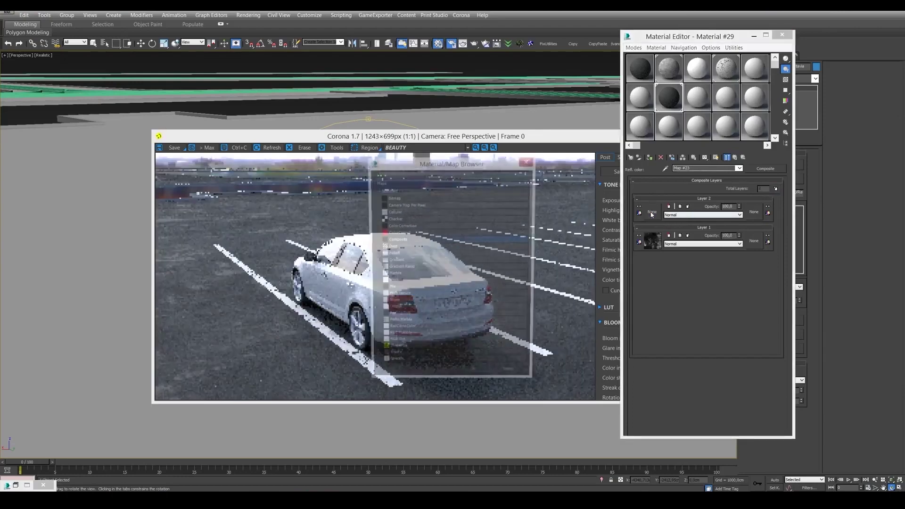
{"action": "double_click", "coordinate": [398, 197]}
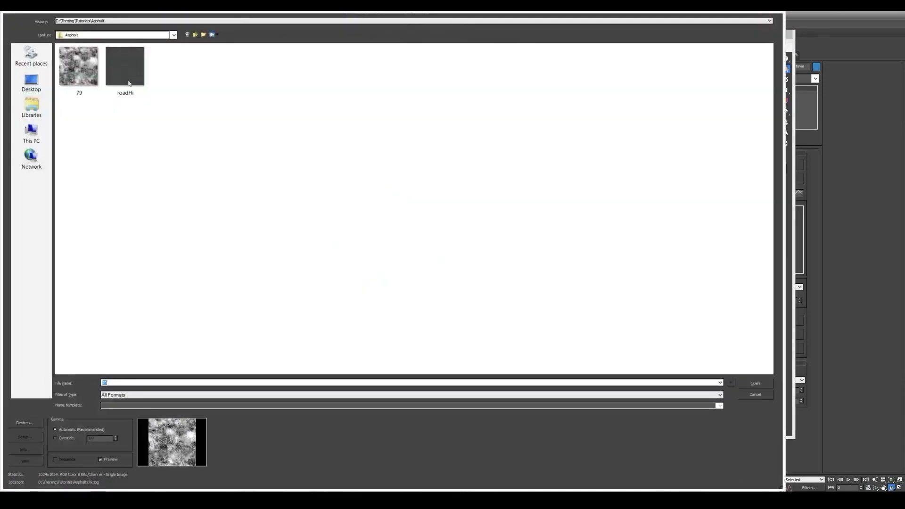
{"action": "double_click", "coordinate": [79, 68]}
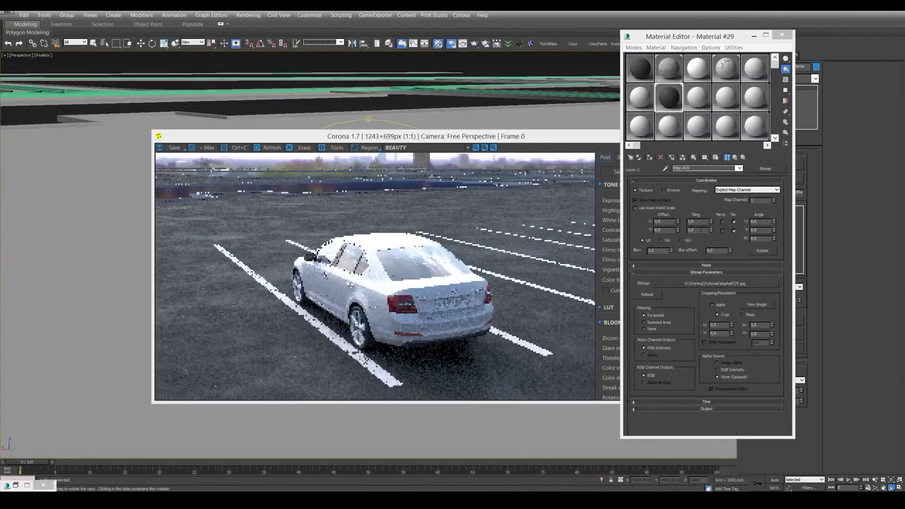
Set the U and V tiling of the Layer 2 bitmap to 0.5
{"action": "double_click", "coordinate": [704, 221]}
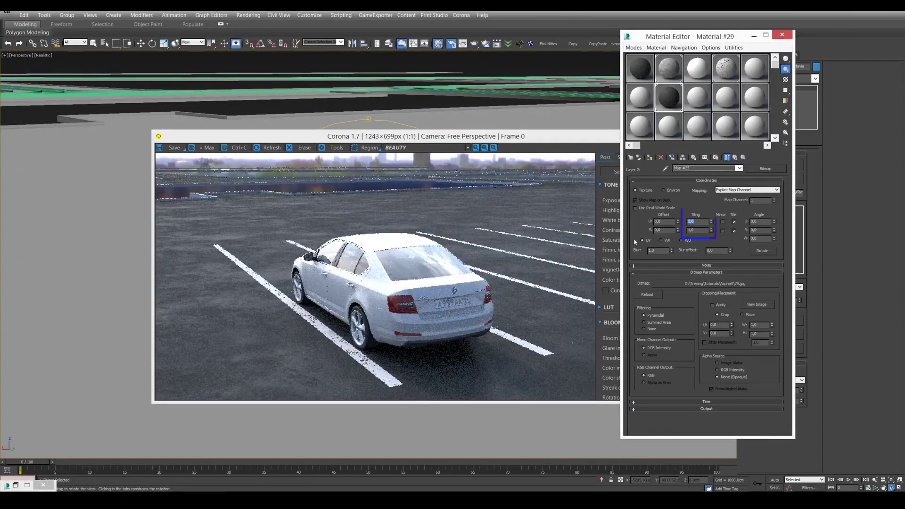
{"action": "type", "text": "0,5"}
{"action": "key", "text": "Tab"}
{"action": "type", "text": "0,5"}
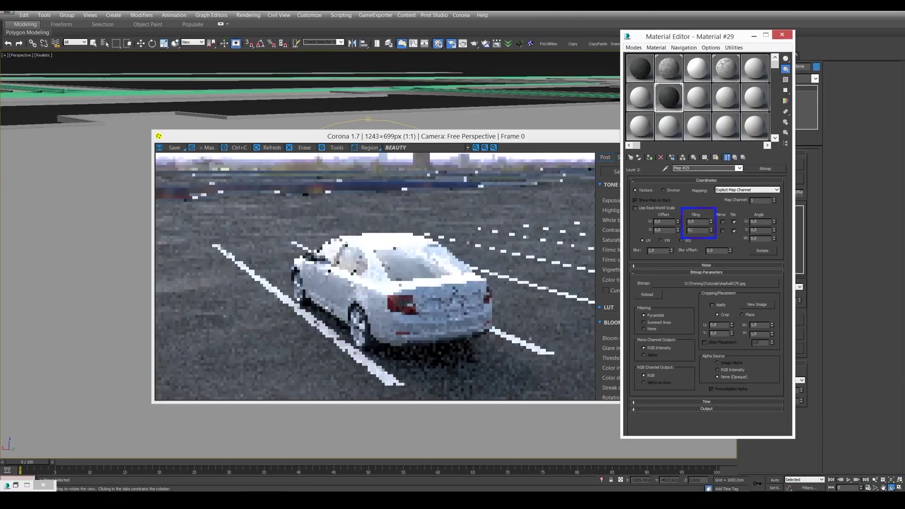
{"action": "key", "text": "Return"}
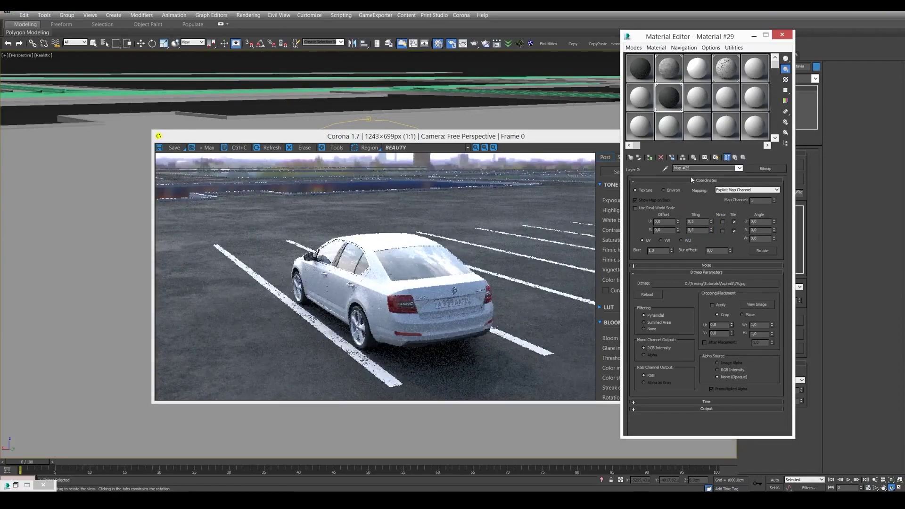
Return to the reflection Composite and set Layer 2's blending mode to Multiply
{"action": "left_click", "coordinate": [733, 160]}
{"action": "left_click", "coordinate": [678, 215]}
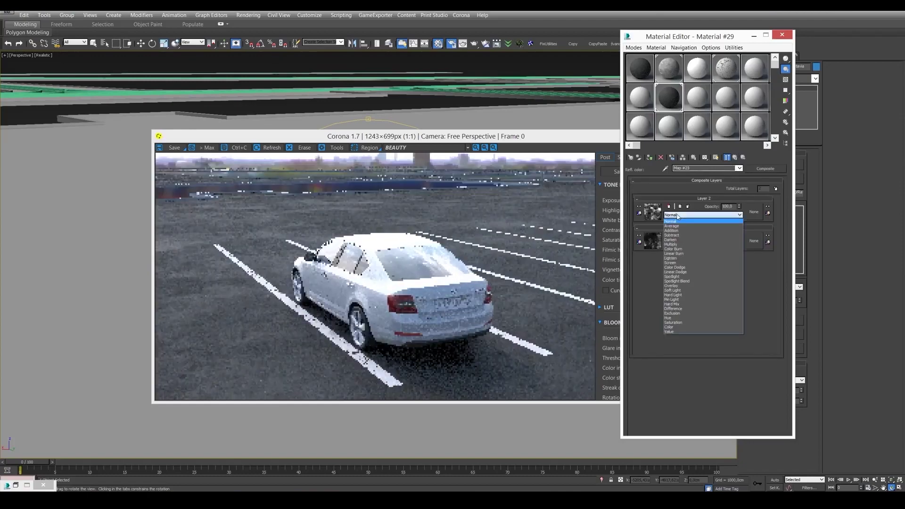
{"action": "left_click", "coordinate": [680, 245]}
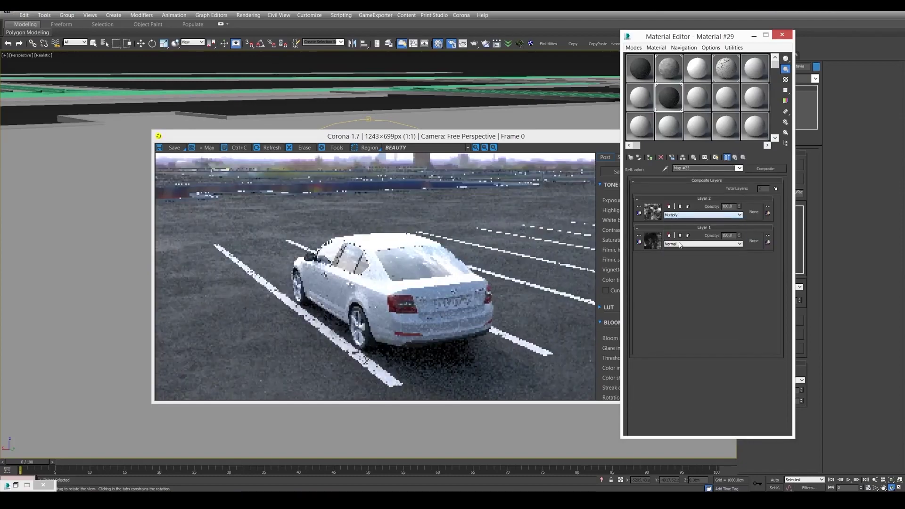
{"action": "left_click", "coordinate": [272, 237]}
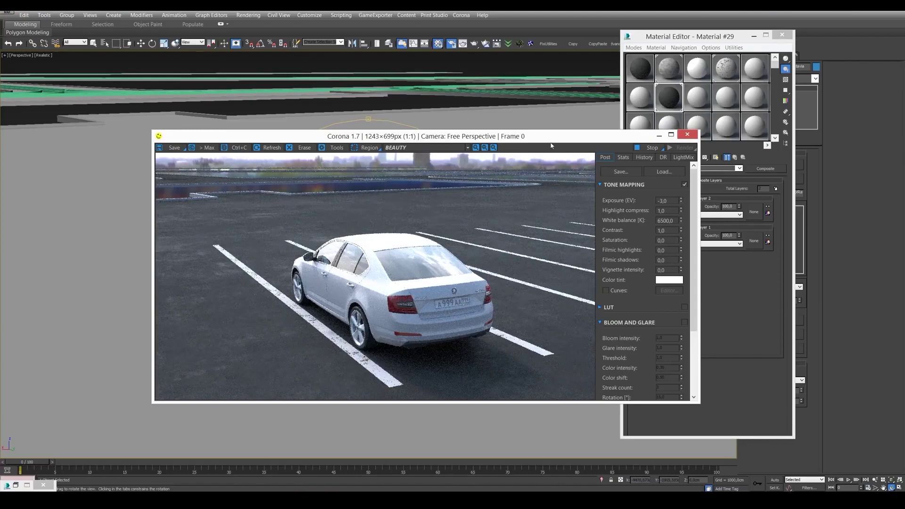
Move the render window clear of the viewport and view the whole parking lot from above to check the asphalt
{"action": "left_click_drag", "start_coordinate": [550, 144], "coordinate": [465, 136]}
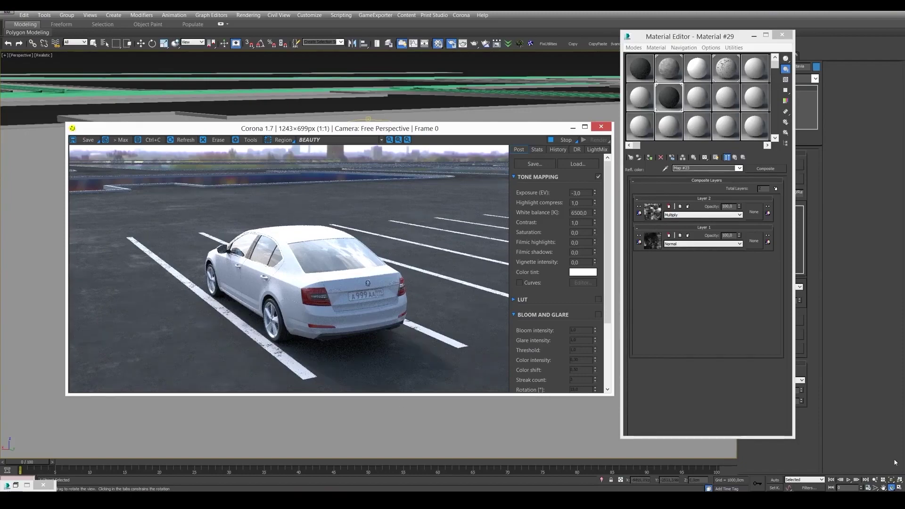
{"action": "left_click_drag", "start_coordinate": [330, 129], "coordinate": [514, 220]}
{"action": "left_click_drag", "start_coordinate": [303, 184], "coordinate": [378, 187]}
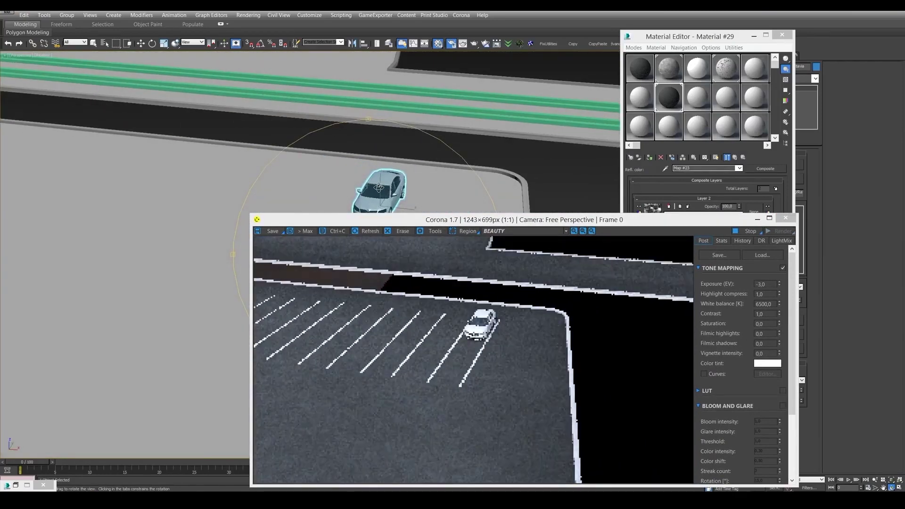
{"action": "scroll", "coordinate": [379, 187], "scroll_direction": "down", "scroll_amount": 5}
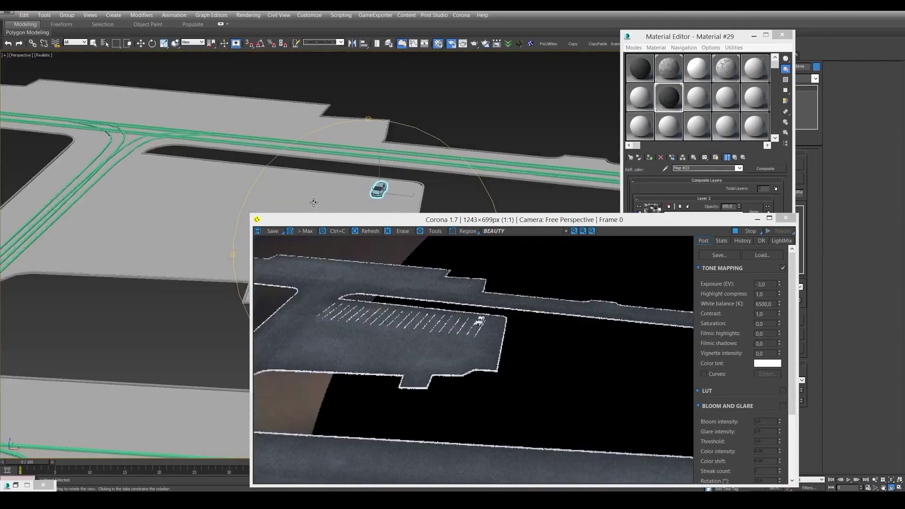
{"action": "left_click_drag", "start_coordinate": [314, 201], "coordinate": [315, 183]}
{"action": "left_click", "coordinate": [661, 34]}
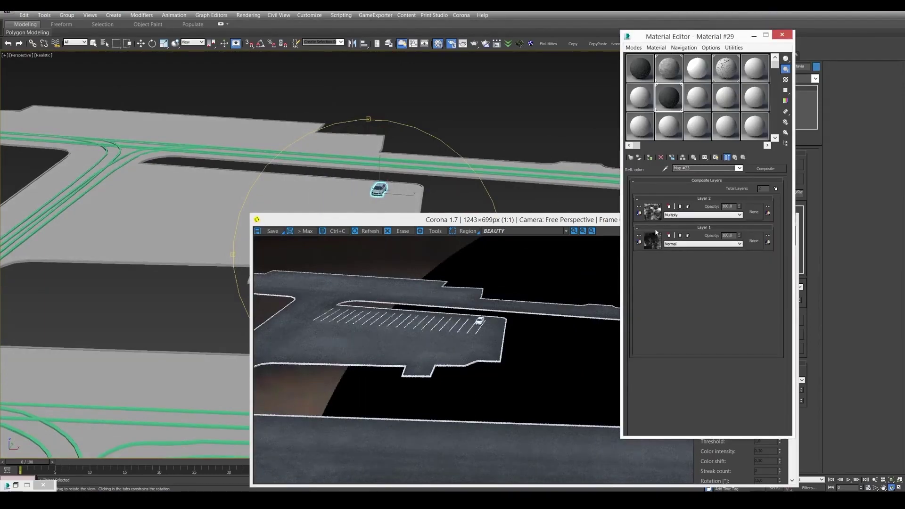
Preview the whole reflection Composite enlarged, return to the parent material and close the preview
{"action": "left_click", "coordinate": [727, 158]}
{"action": "double_click", "coordinate": [670, 100]}
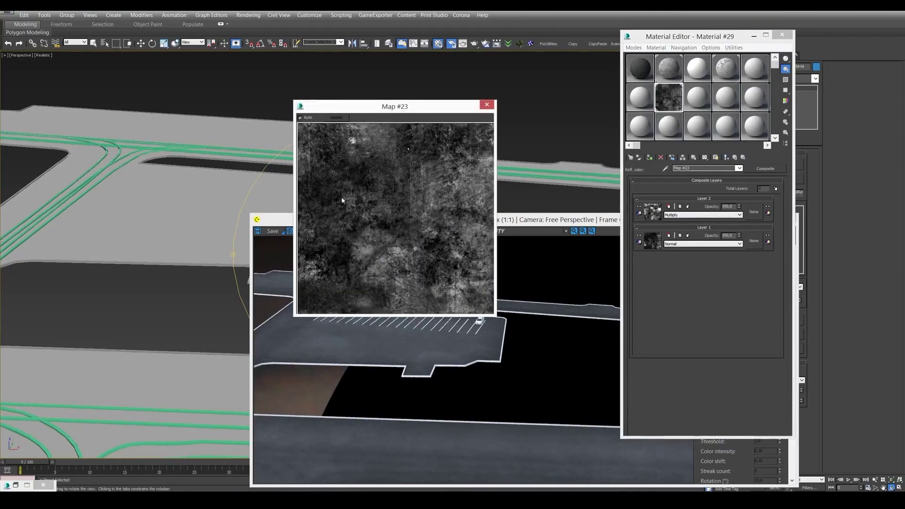
{"action": "left_click", "coordinate": [736, 160]}
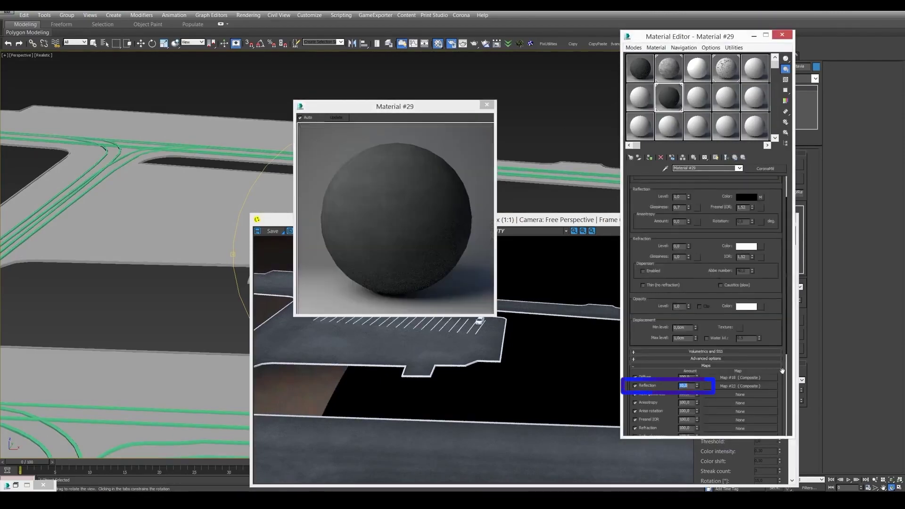
{"action": "left_click", "coordinate": [487, 104]}
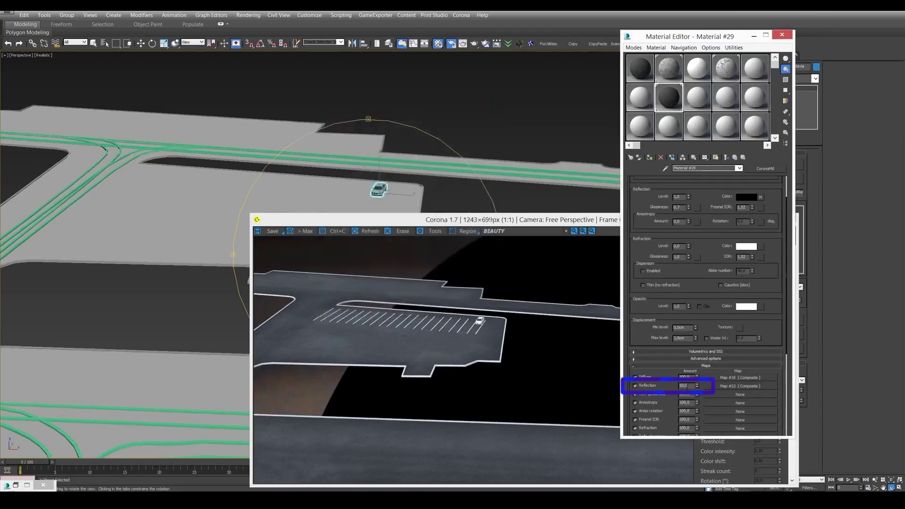
Set the material's Reflection map amount to 30
{"action": "double_click", "coordinate": [686, 386]}
{"action": "type", "text": "30"}
{"action": "key", "text": "Return"}
Examine the asphalt reflections from several lower angles and close to the parked car, with the render window clear of the viewport
{"action": "left_click", "coordinate": [447, 336]}
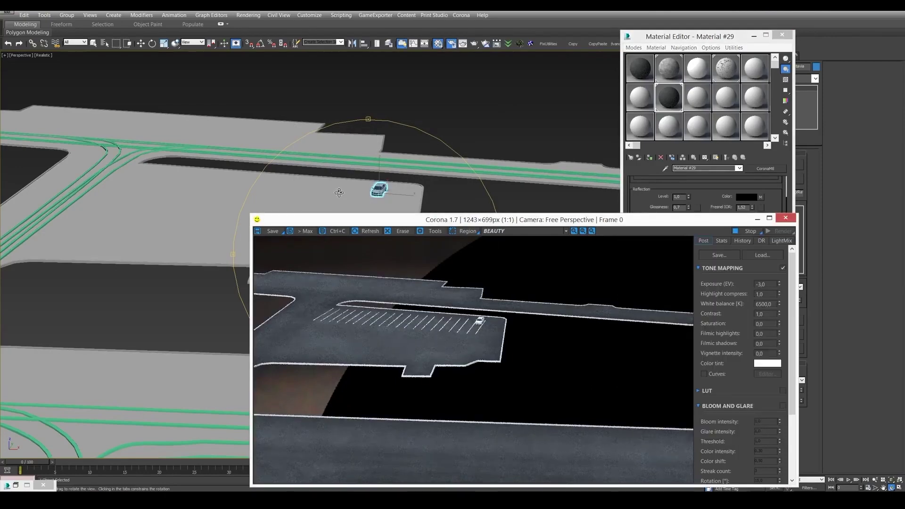
{"action": "left_click_drag", "start_coordinate": [339, 192], "coordinate": [388, 178]}
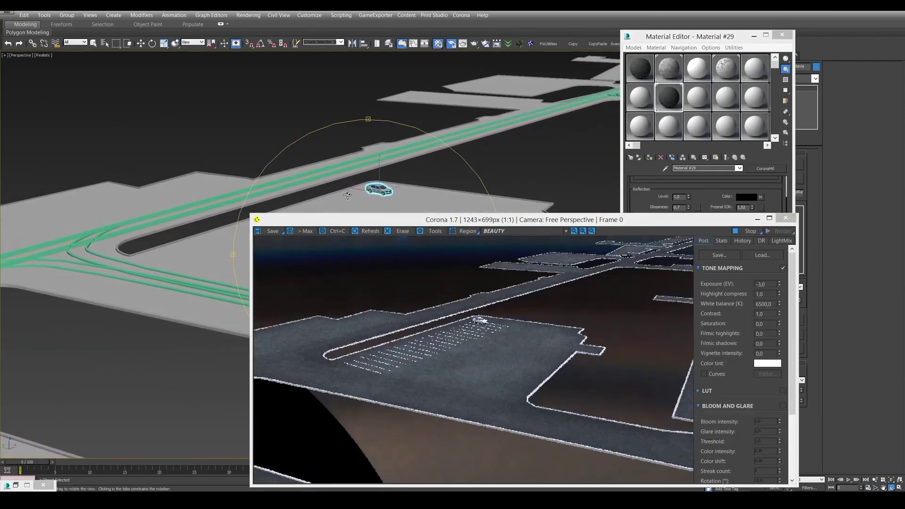
{"action": "mouse_move", "coordinate": [344, 198]}
{"action": "left_mouse_down"}
{"action": "mouse_move", "coordinate": [361, 174]}
{"action": "mouse_move", "coordinate": [330, 201]}
{"action": "left_mouse_up"}
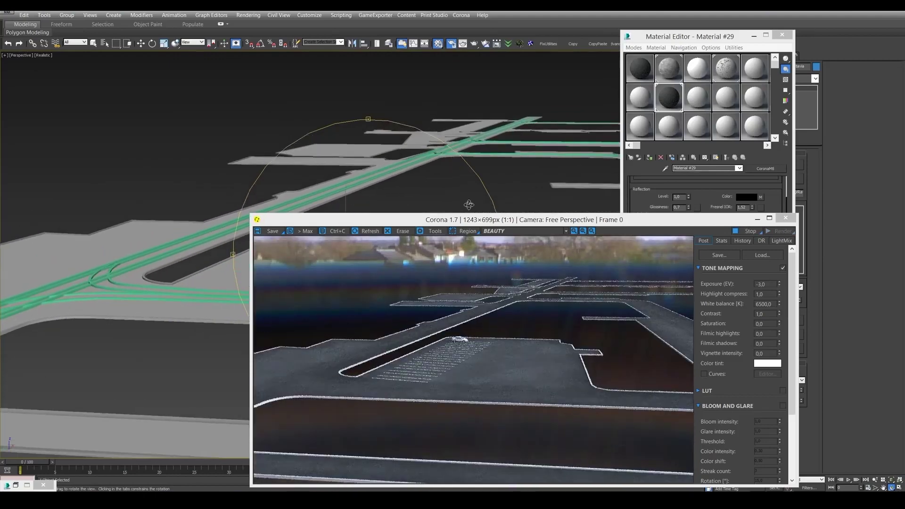
{"action": "left_click_drag", "start_coordinate": [486, 221], "coordinate": [487, 281]}
{"action": "left_click_drag", "start_coordinate": [363, 219], "coordinate": [354, 220]}
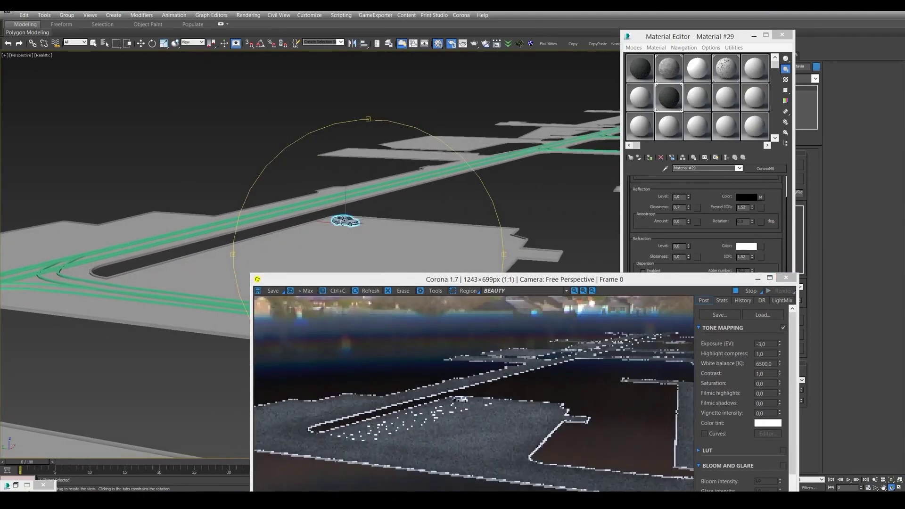
{"action": "scroll", "coordinate": [360, 221], "scroll_direction": "up", "scroll_amount": 8}
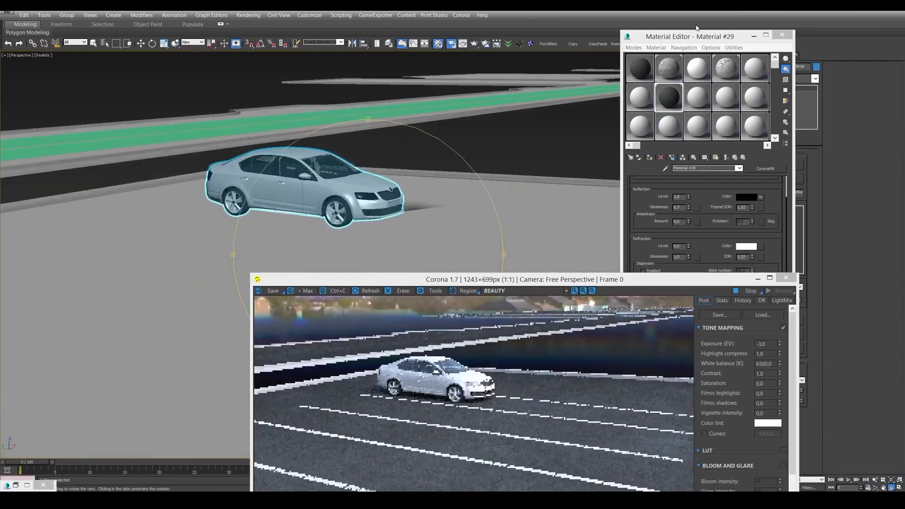
Copy the road4.jpg Corona Bitmap from Layer 1 of the diffuse Composite
{"action": "left_click_drag", "start_coordinate": [682, 36], "coordinate": [622, 26]}
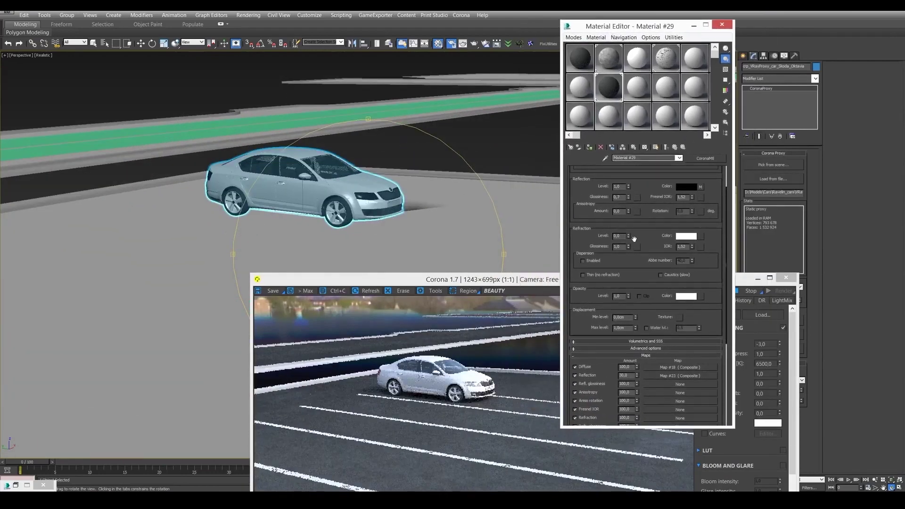
{"action": "scroll", "coordinate": [606, 282], "scroll_direction": "down", "scroll_amount": 5}
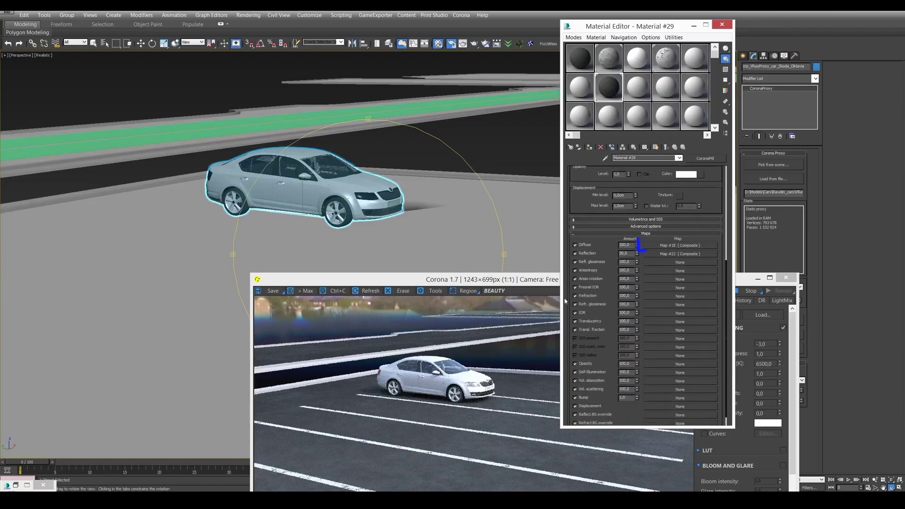
{"action": "left_click", "coordinate": [677, 245]}
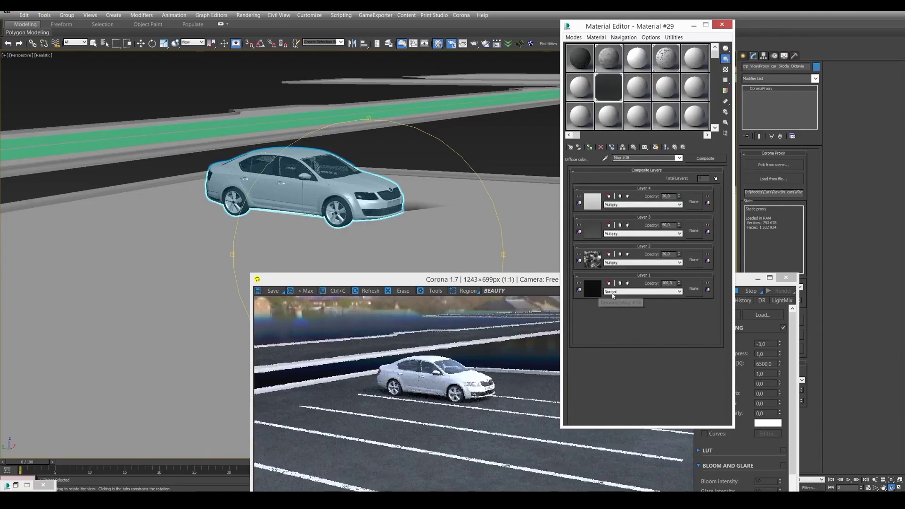
{"action": "left_click", "coordinate": [592, 288]}
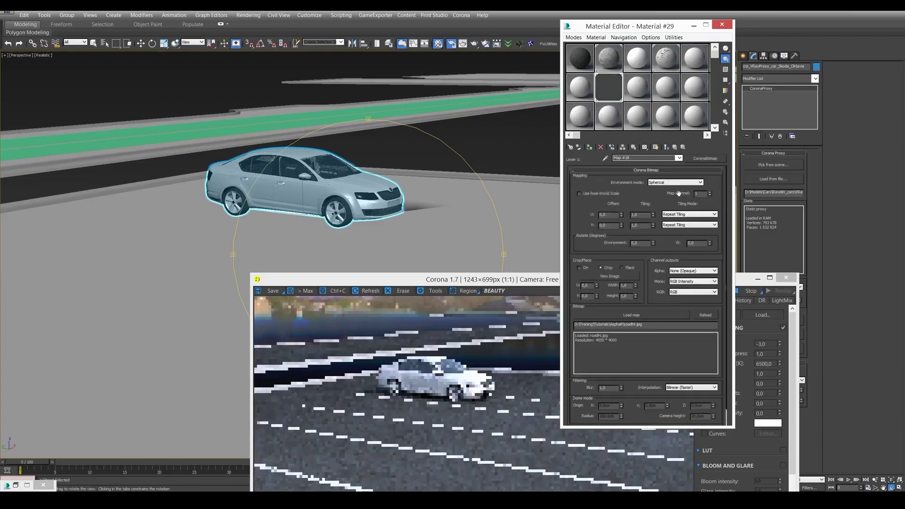
{"action": "right_click", "coordinate": [706, 160]}
{"action": "left_click", "coordinate": [720, 172]}
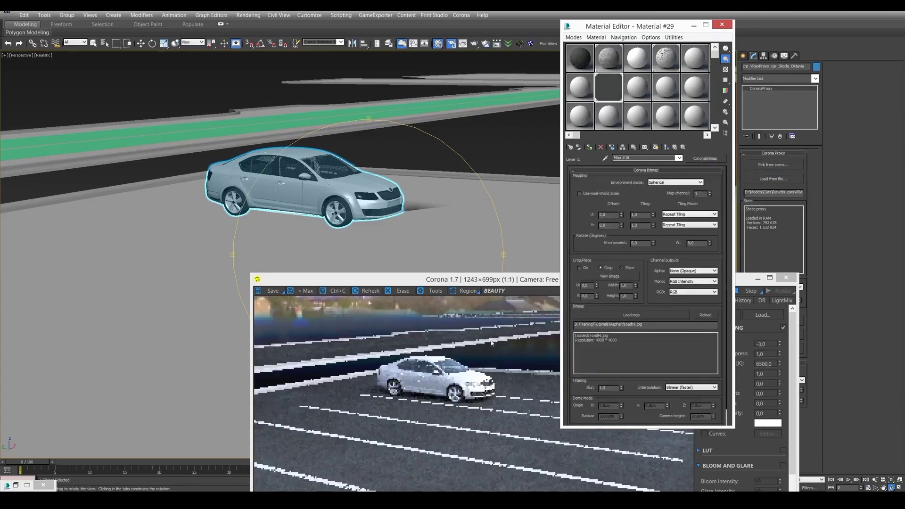
Return to the parent material and paste the copied bitmap into the Bump slot as an instance
{"action": "left_click", "coordinate": [675, 148]}
{"action": "left_click", "coordinate": [675, 147]}
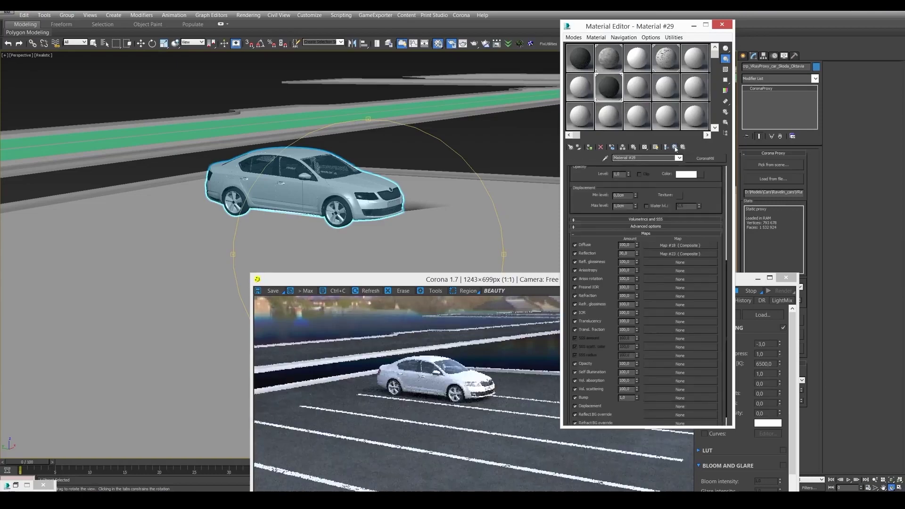
{"action": "right_click", "coordinate": [658, 398]}
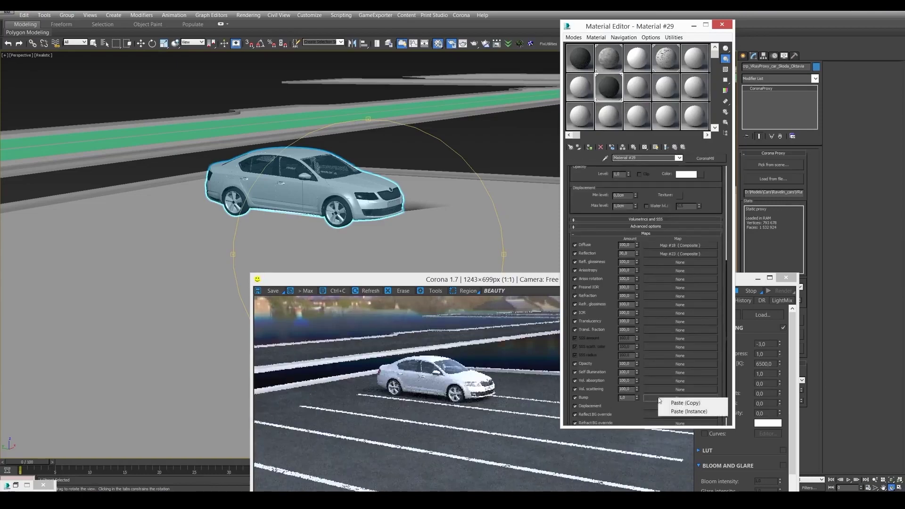
{"action": "left_click", "coordinate": [685, 412]}
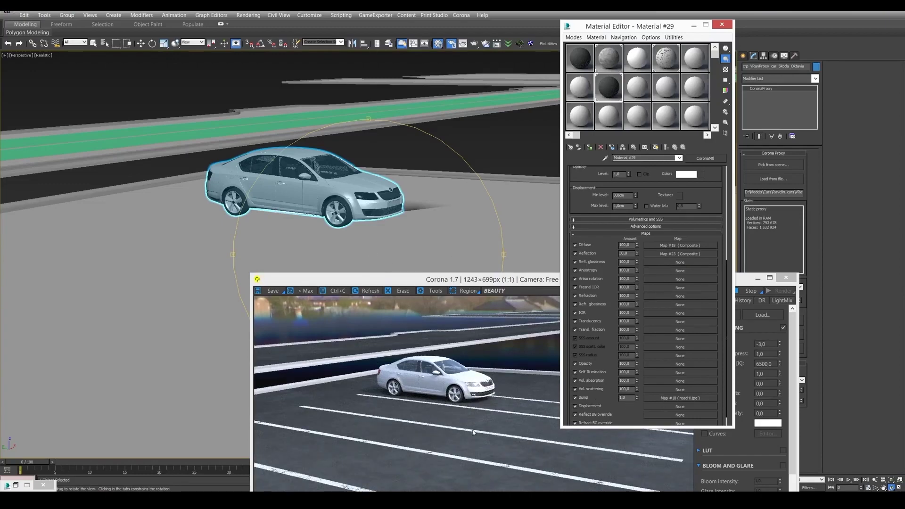
Examine the asphalt's bump detail in a close-up render around the car's front wheel and the parking lines
{"action": "scroll", "coordinate": [337, 215], "scroll_direction": "up", "scroll_amount": 5}
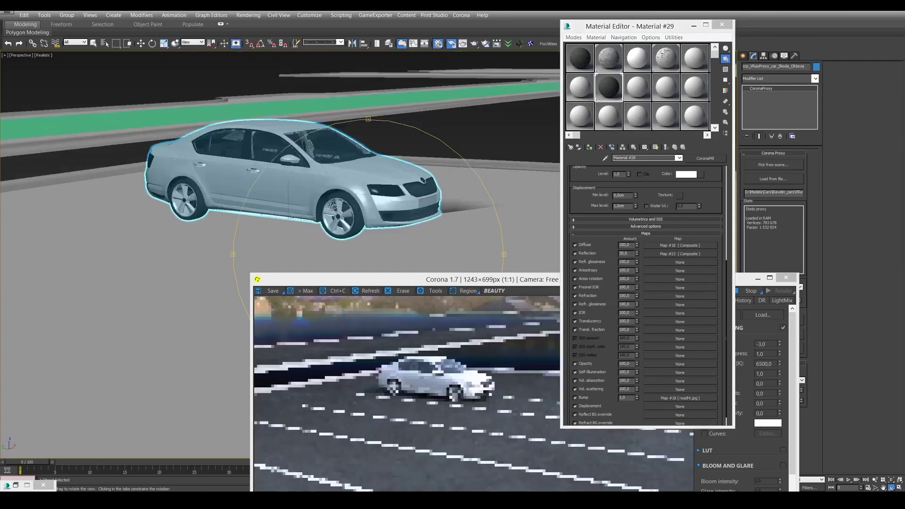
{"action": "left_click_drag", "start_coordinate": [498, 282], "coordinate": [476, 190]}
{"action": "scroll", "coordinate": [467, 326], "scroll_direction": "up", "scroll_amount": 1}
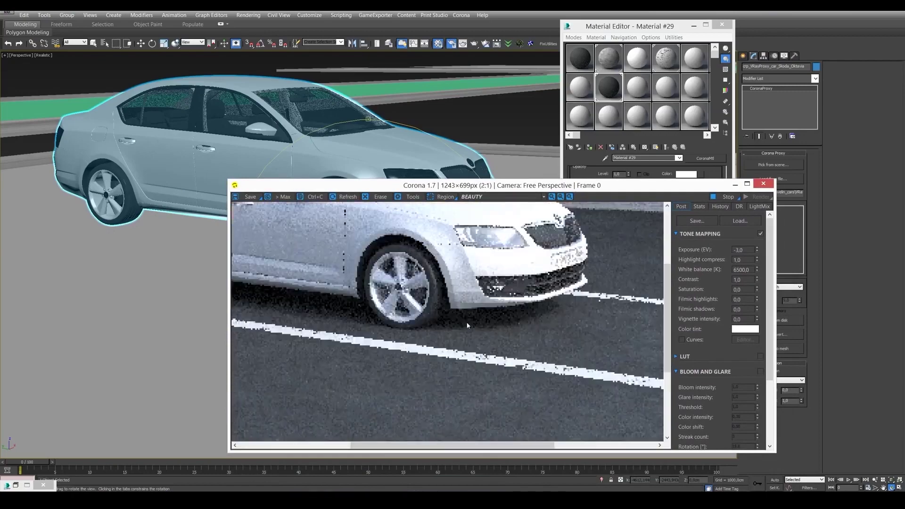
{"action": "scroll", "coordinate": [467, 325], "scroll_direction": "down", "scroll_amount": 1}
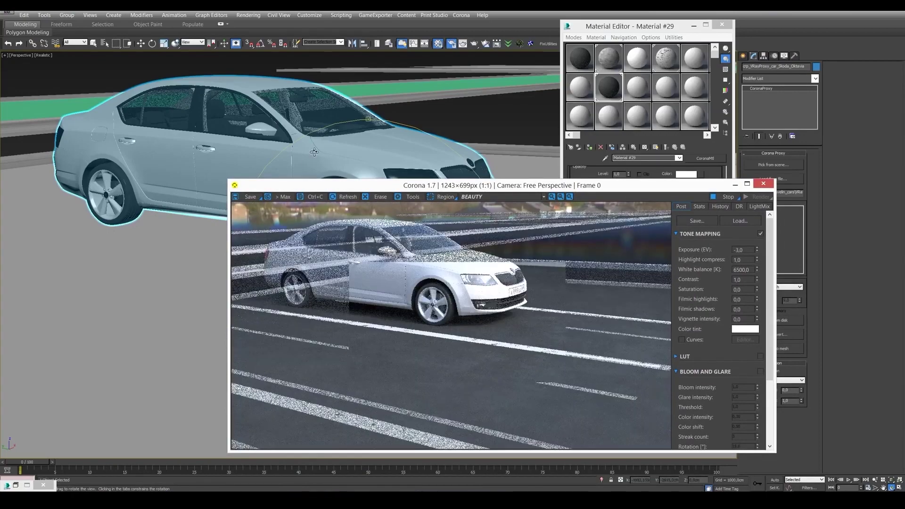
{"action": "scroll", "coordinate": [314, 153], "scroll_direction": "up", "scroll_amount": 1}
{"action": "middle_click_drag", "start_coordinate": [325, 145], "coordinate": [226, 132]}
{"action": "left_click", "coordinate": [875, 481]}
{"action": "left_click_drag", "start_coordinate": [151, 292], "coordinate": [143, 250]}
{"action": "left_click", "coordinate": [423, 338]}
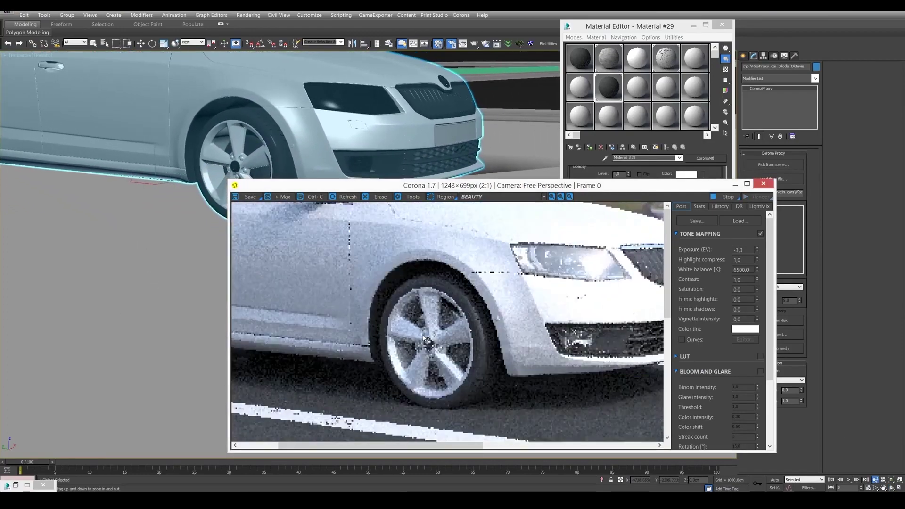
{"action": "scroll", "coordinate": [424, 338], "scroll_direction": "down", "scroll_amount": 1}
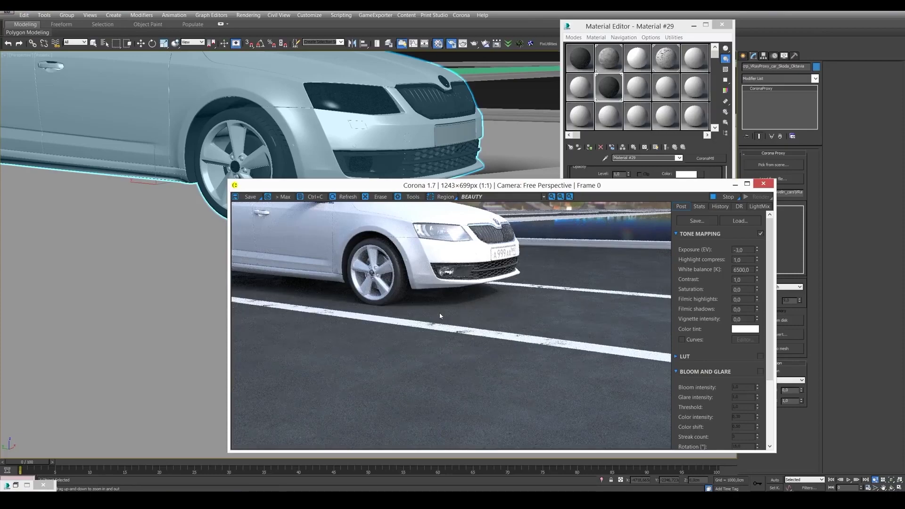
Pull back and view the whole parking lot from above to check the asphalt at a distance
{"action": "left_click_drag", "start_coordinate": [220, 100], "coordinate": [188, 265]}
{"action": "middle_click_drag", "start_coordinate": [167, 116], "coordinate": [160, 236]}
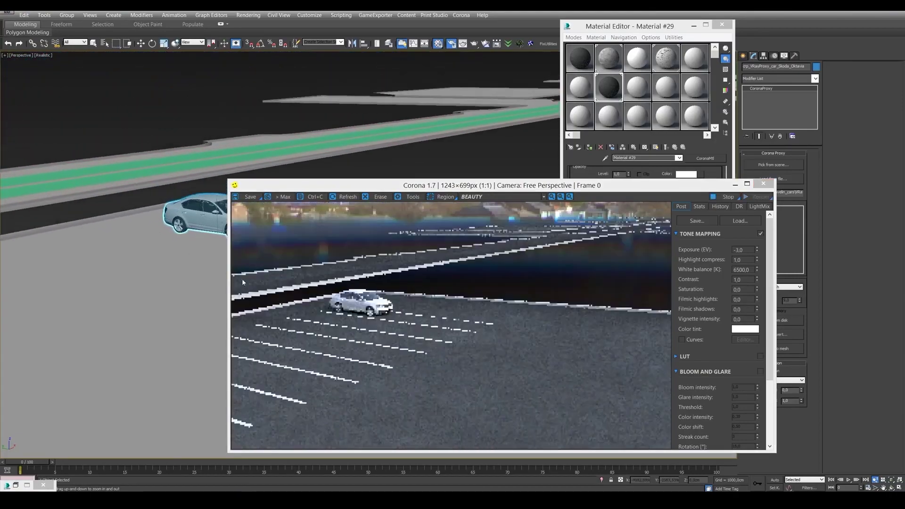
{"action": "left_click", "coordinate": [890, 488]}
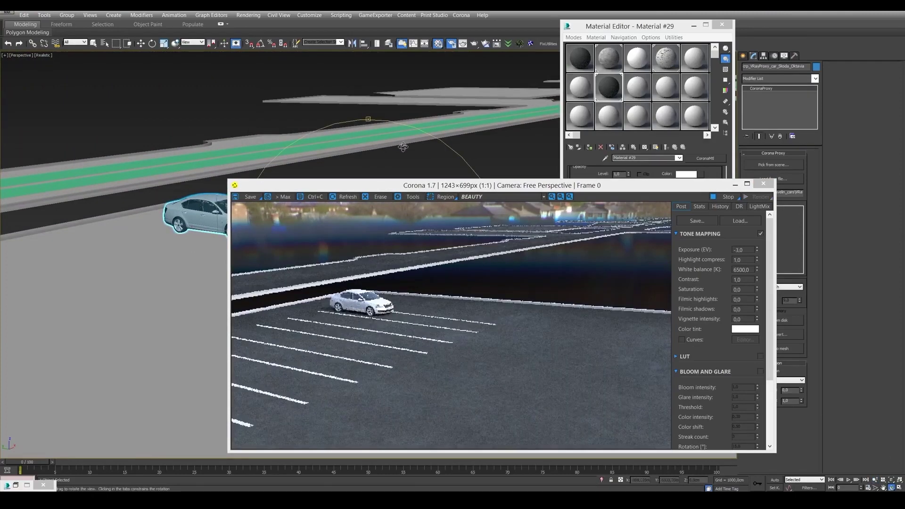
{"action": "left_click_drag", "start_coordinate": [400, 147], "coordinate": [354, 133]}
{"action": "scroll", "coordinate": [354, 133], "scroll_direction": "down", "scroll_amount": 5}
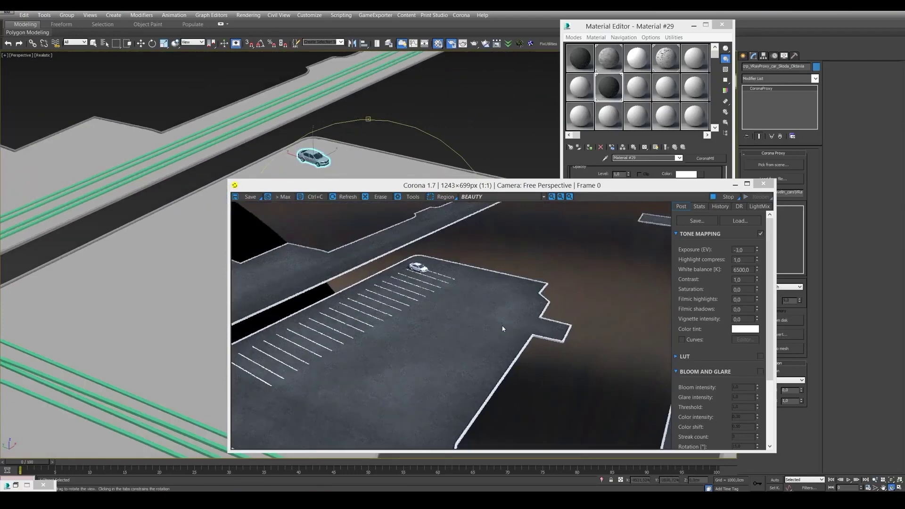
{"action": "left_click", "coordinate": [602, 29]}
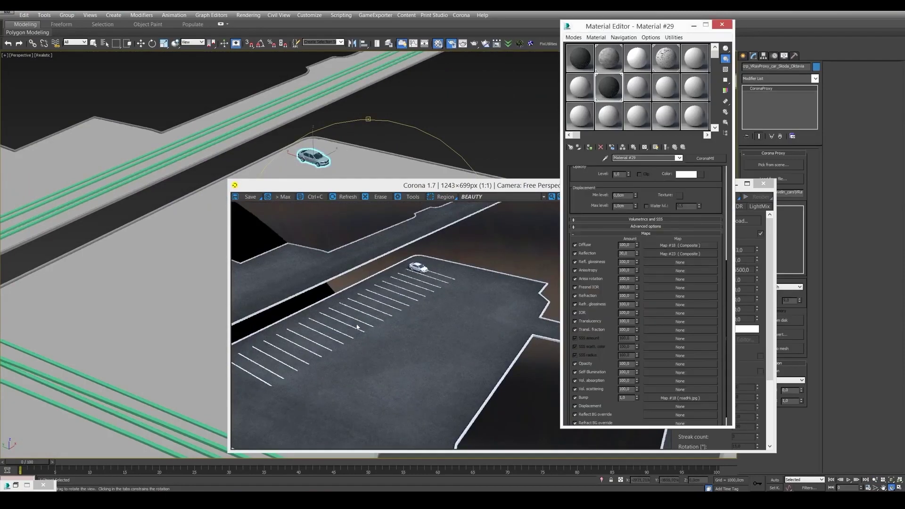
{"action": "left_click", "coordinate": [438, 306]}
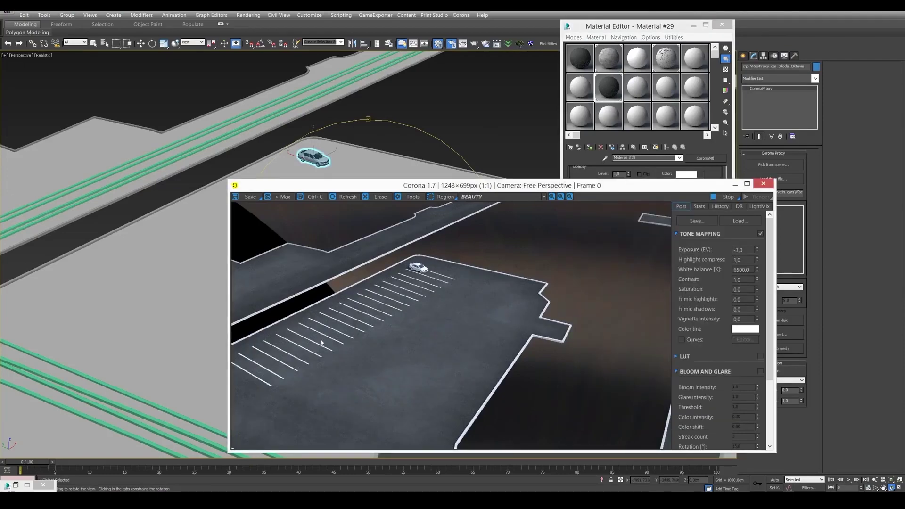
Open the diffuse Composite and compare its four layers with the rendered parking lot
{"action": "left_click", "coordinate": [601, 30]}
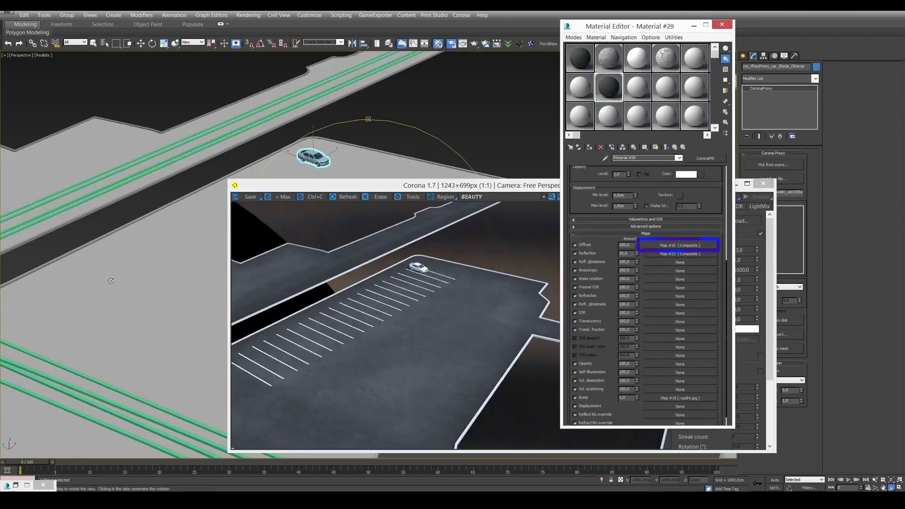
{"action": "left_click", "coordinate": [679, 245]}
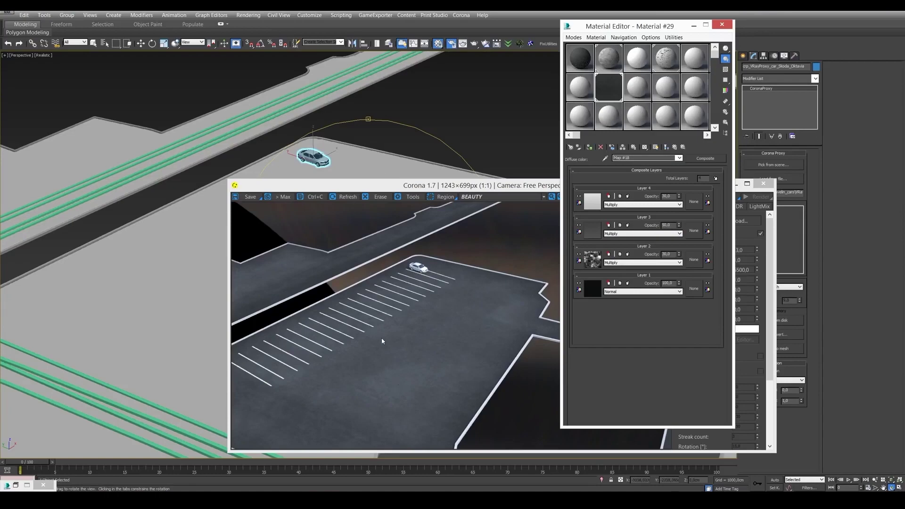
{"action": "left_click", "coordinate": [445, 278]}
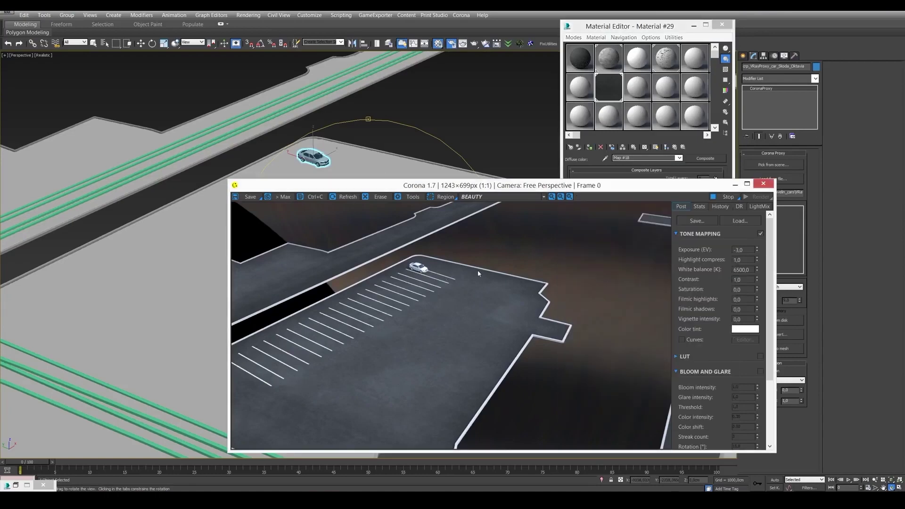